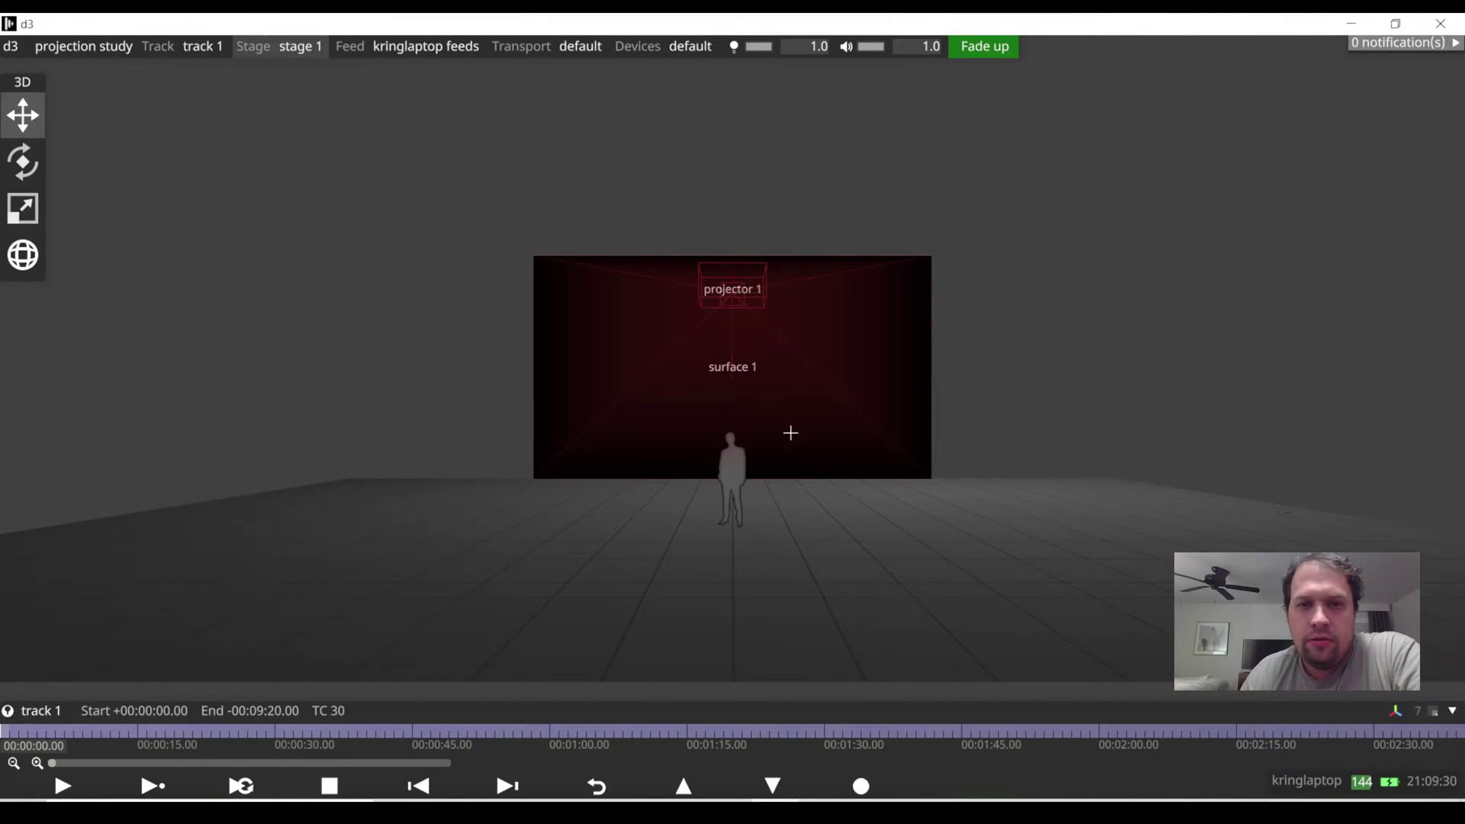
# - Examine the existing stage with surface 1, projector 1's beam and the person figure's properties
pyautogui.moveTo(619, 427); pyautogui.dragTo(661, 427)
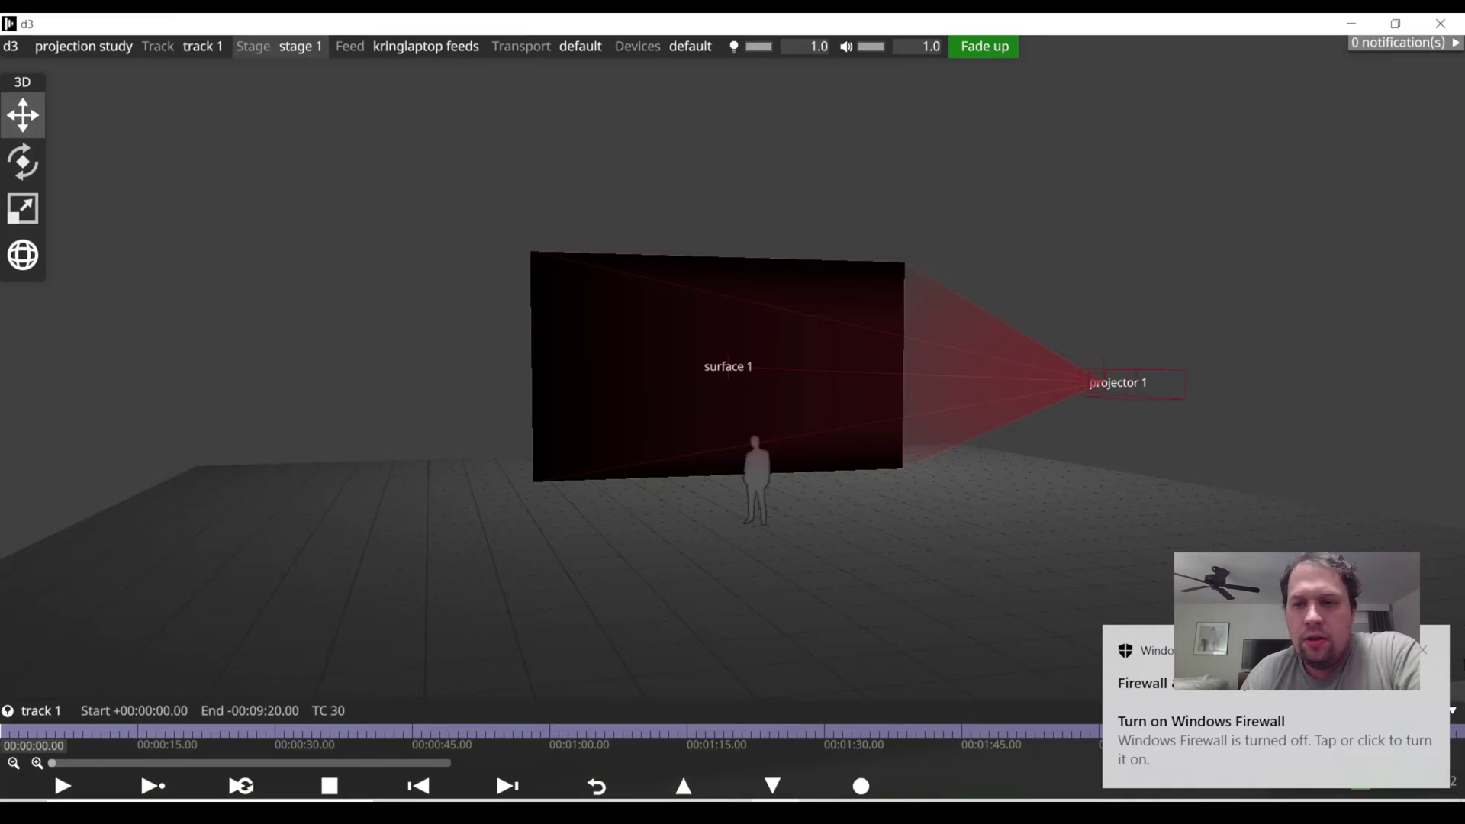
pyautogui.click(1425, 650)
pyautogui.moveTo(746, 432)
pyautogui.mouseDown(button='right')
pyautogui.moveTo(707, 428)
pyautogui.moveTo(739, 424)
pyautogui.mouseUp(button='right')
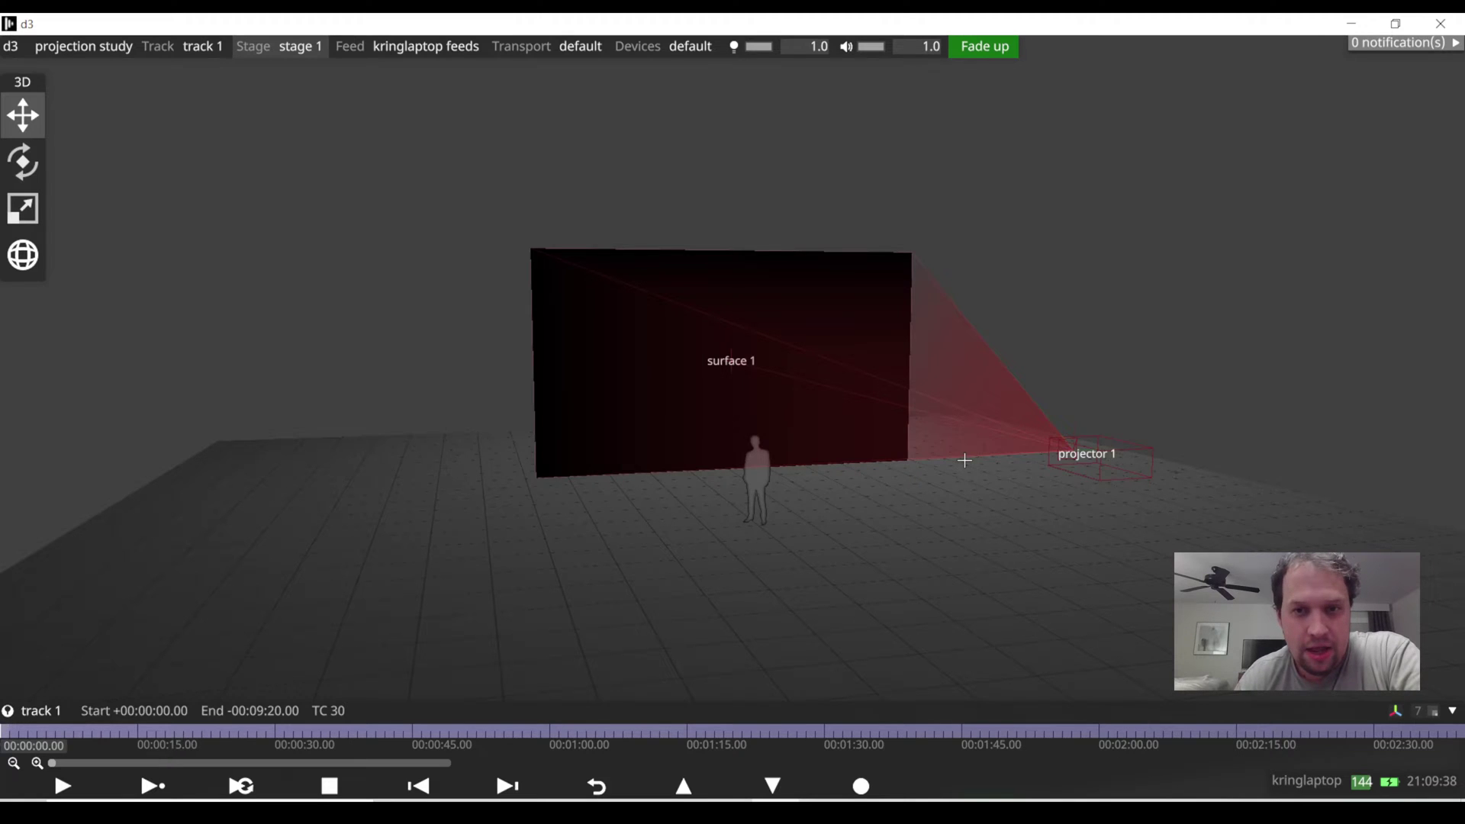
pyautogui.scroll(1, 732, 430)
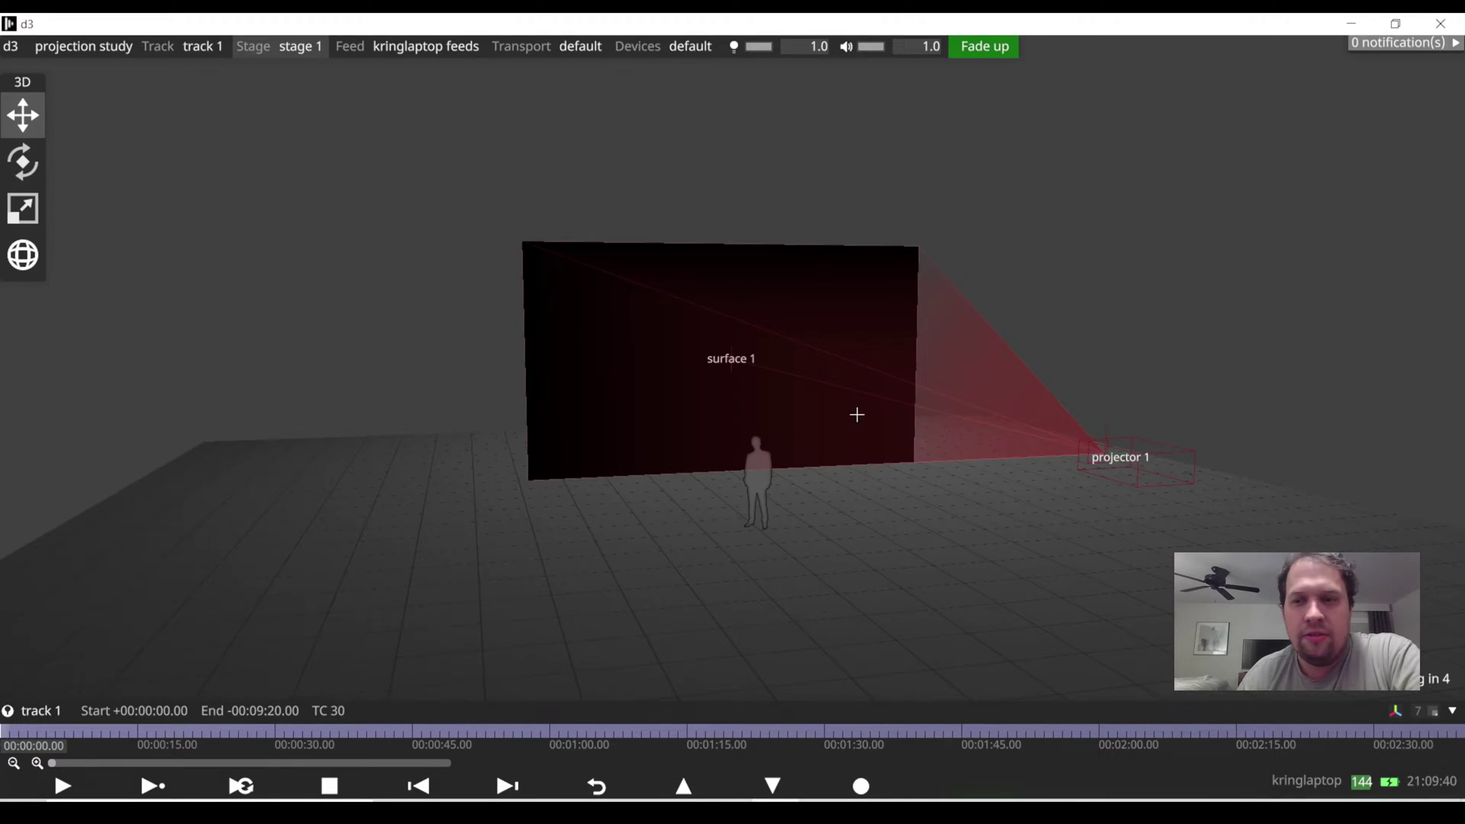
pyautogui.moveTo(855, 409); pyautogui.dragTo(746, 409)
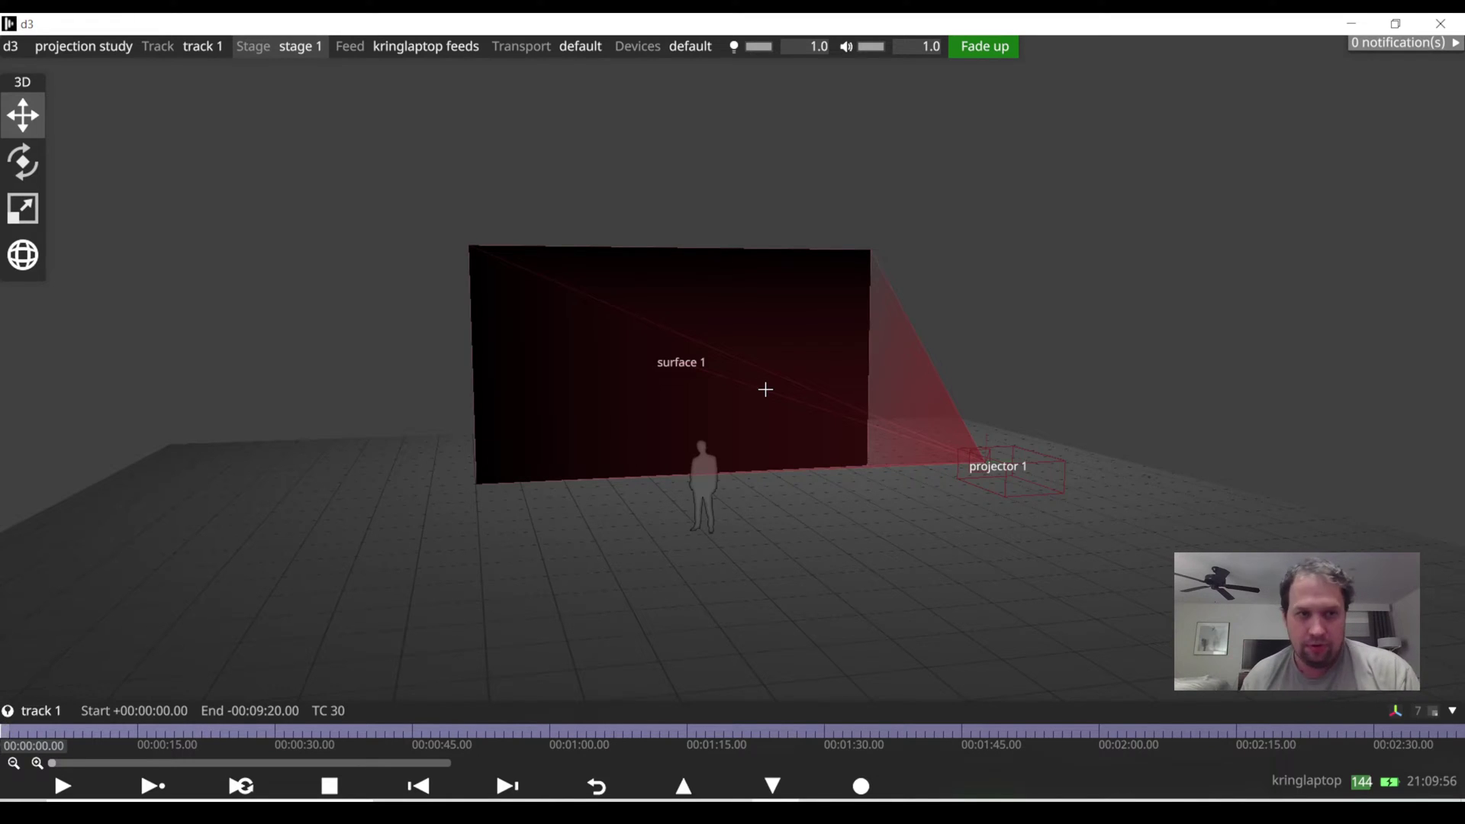
pyautogui.scroll(-3, 637, 357)
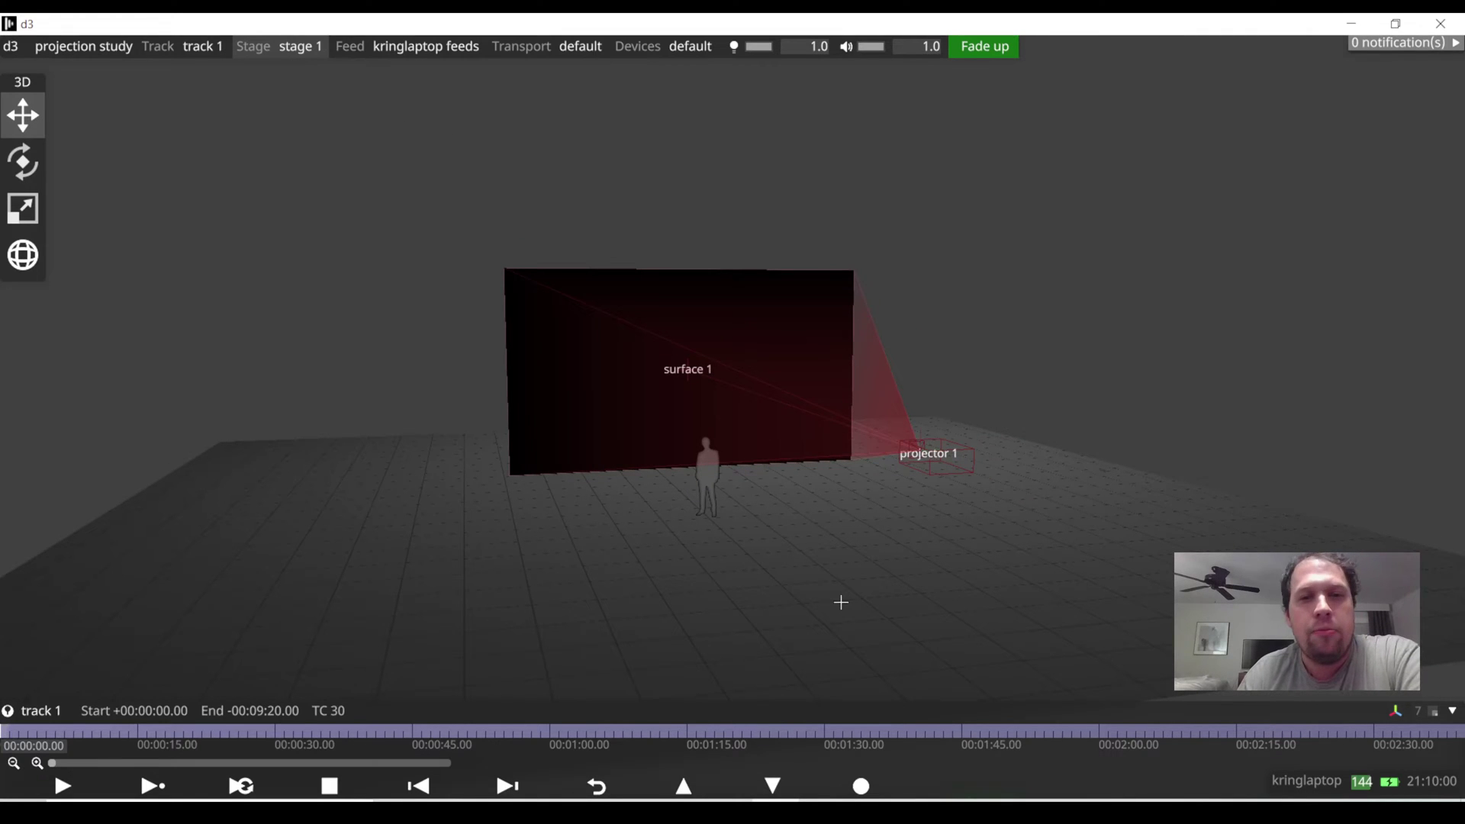
pyautogui.moveTo(753, 468); pyautogui.dragTo(651, 426)
pyautogui.scroll(3, 624, 419)
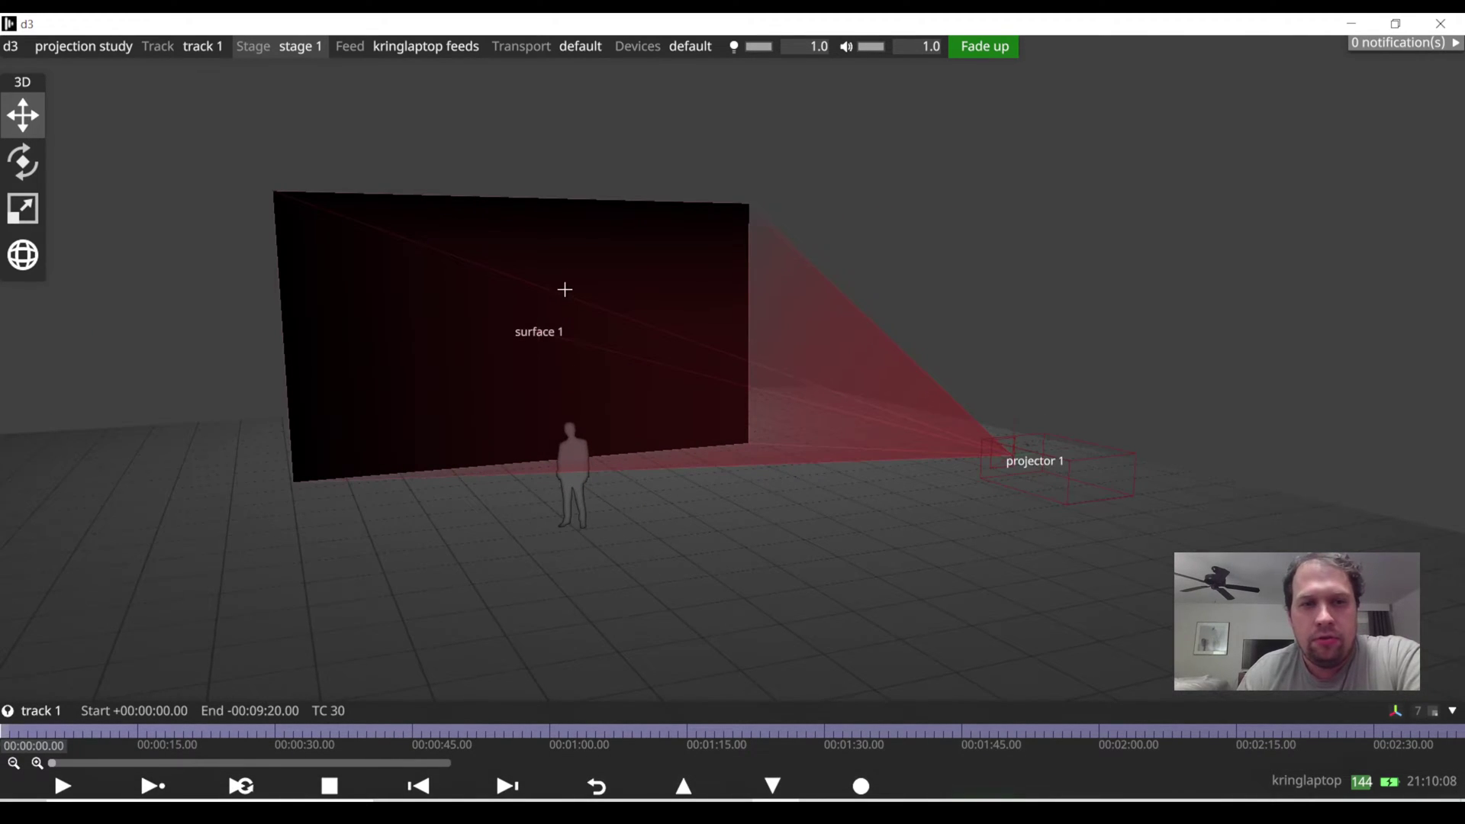
pyautogui.click(578, 456)
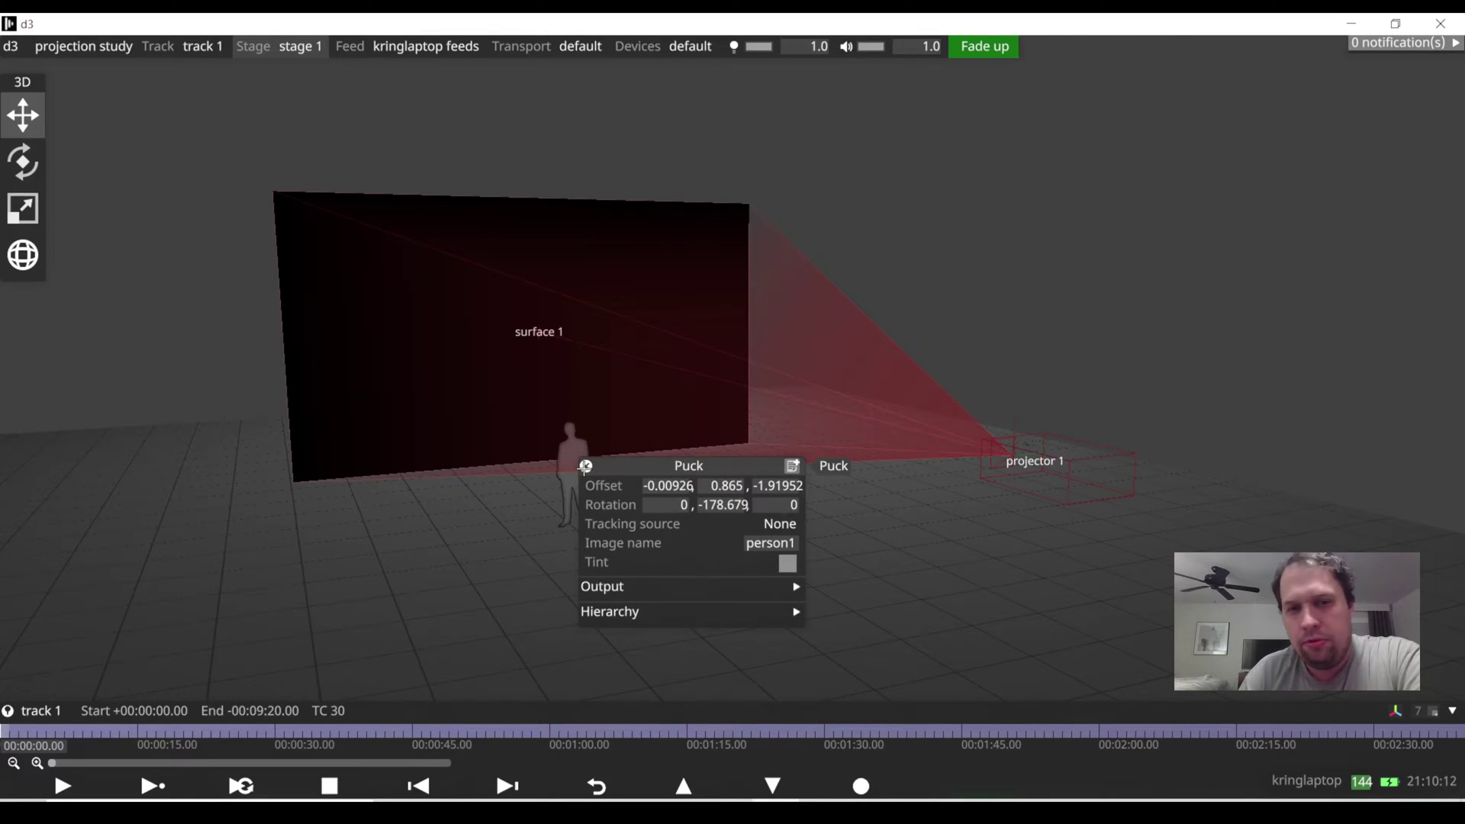
pyautogui.click(585, 466)
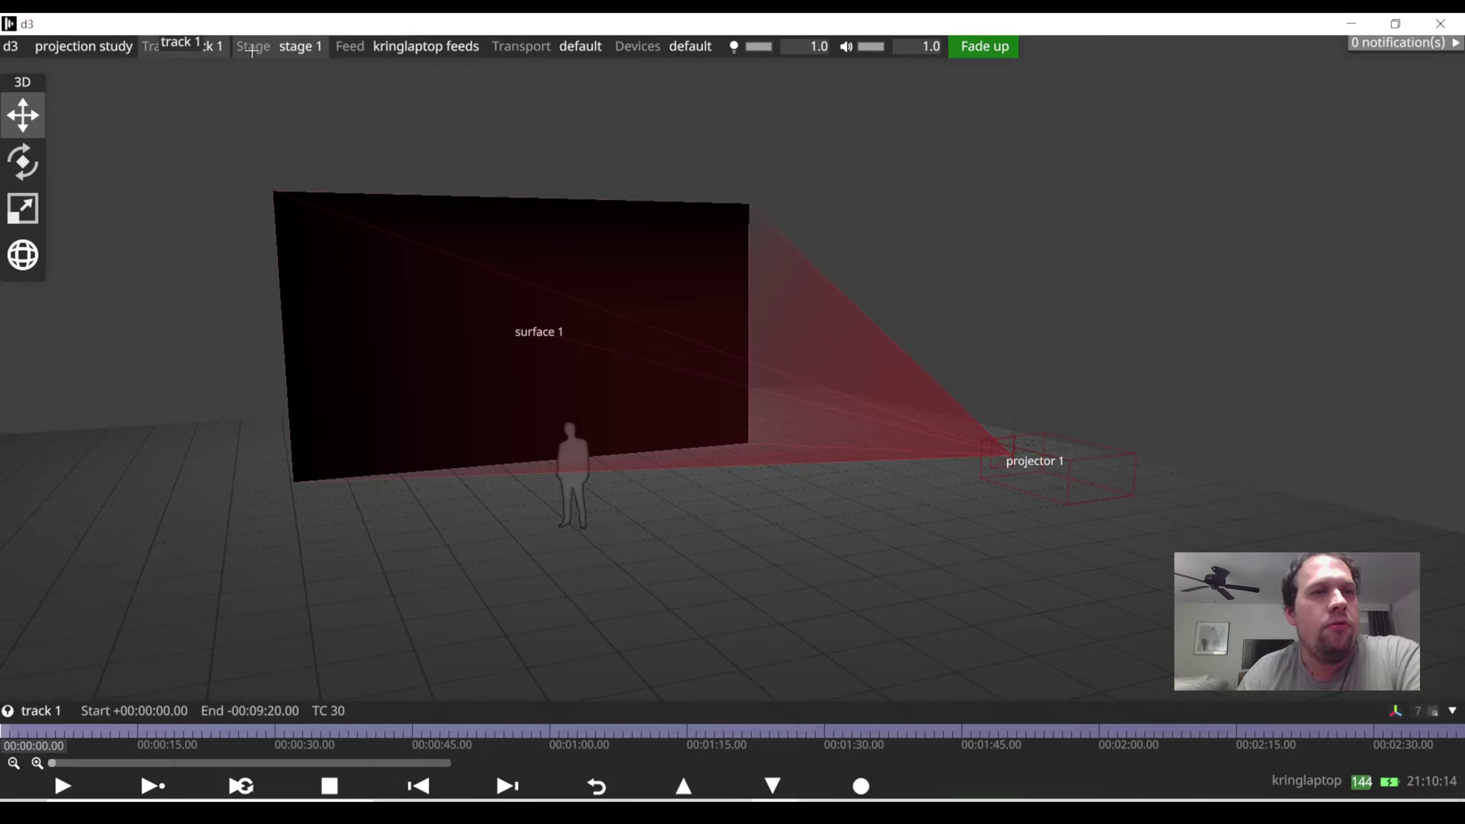
# - Remove surface 1 and projector 1 from stage 1
pyautogui.click(293, 47)
pyautogui.click(276, 196)
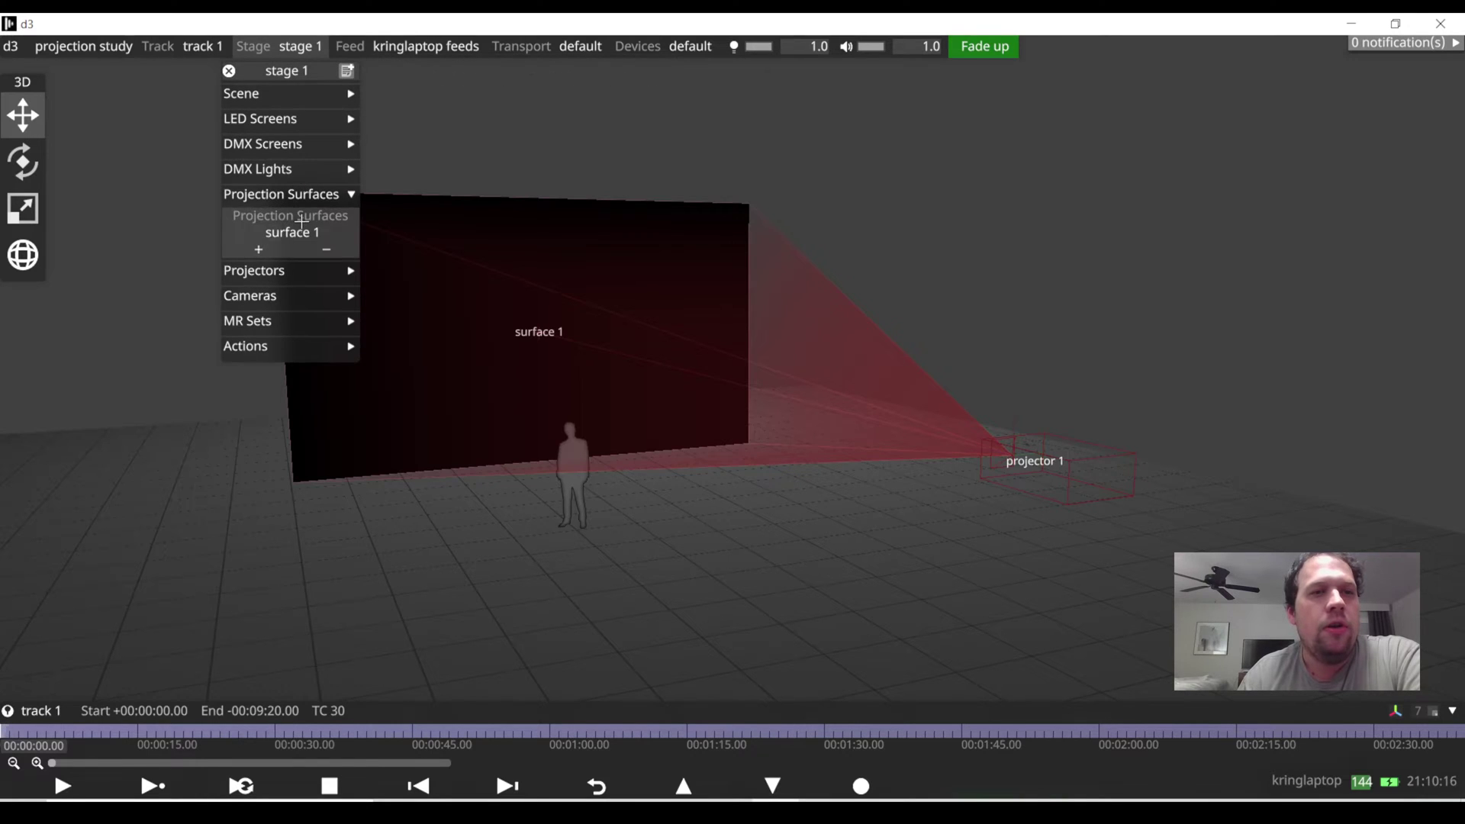
pyautogui.click(326, 249)
pyautogui.click(319, 254)
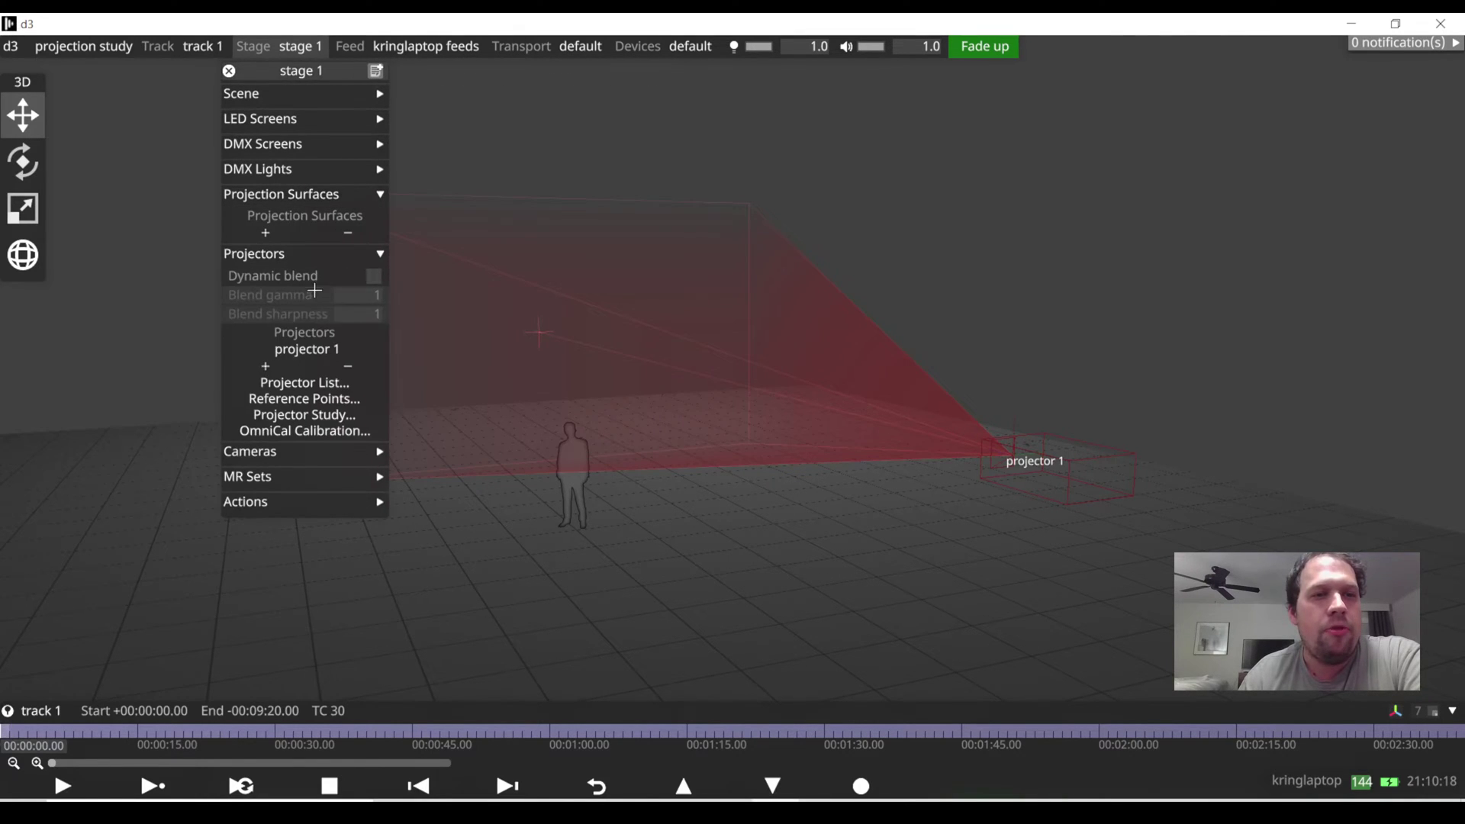
pyautogui.moveTo(305, 349); pyautogui.dragTo(348, 366)
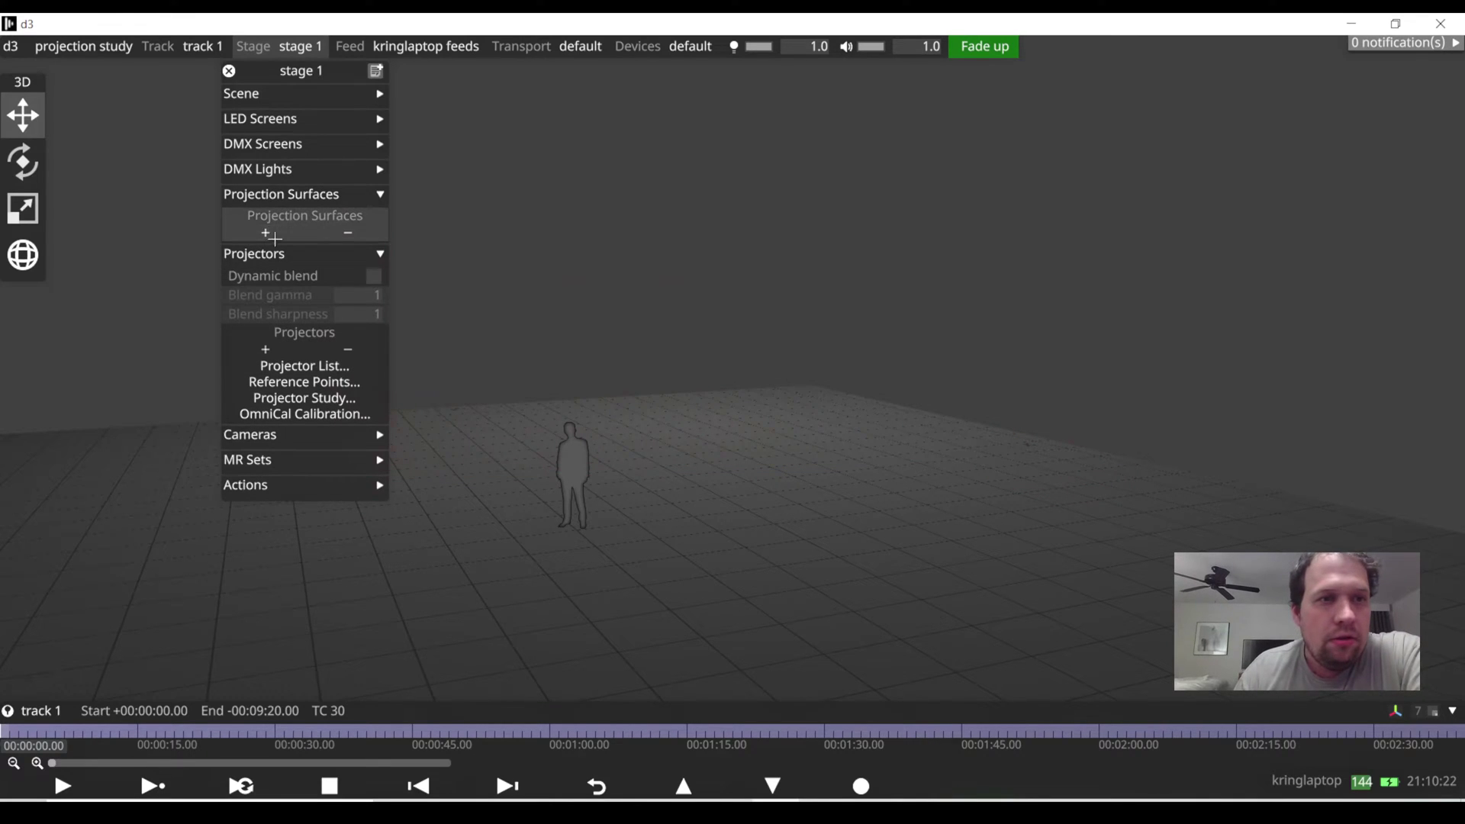
pyautogui.click(259, 255)
# - Add a new projection surface named "widescreen" to stage 1
pyautogui.click(262, 231)
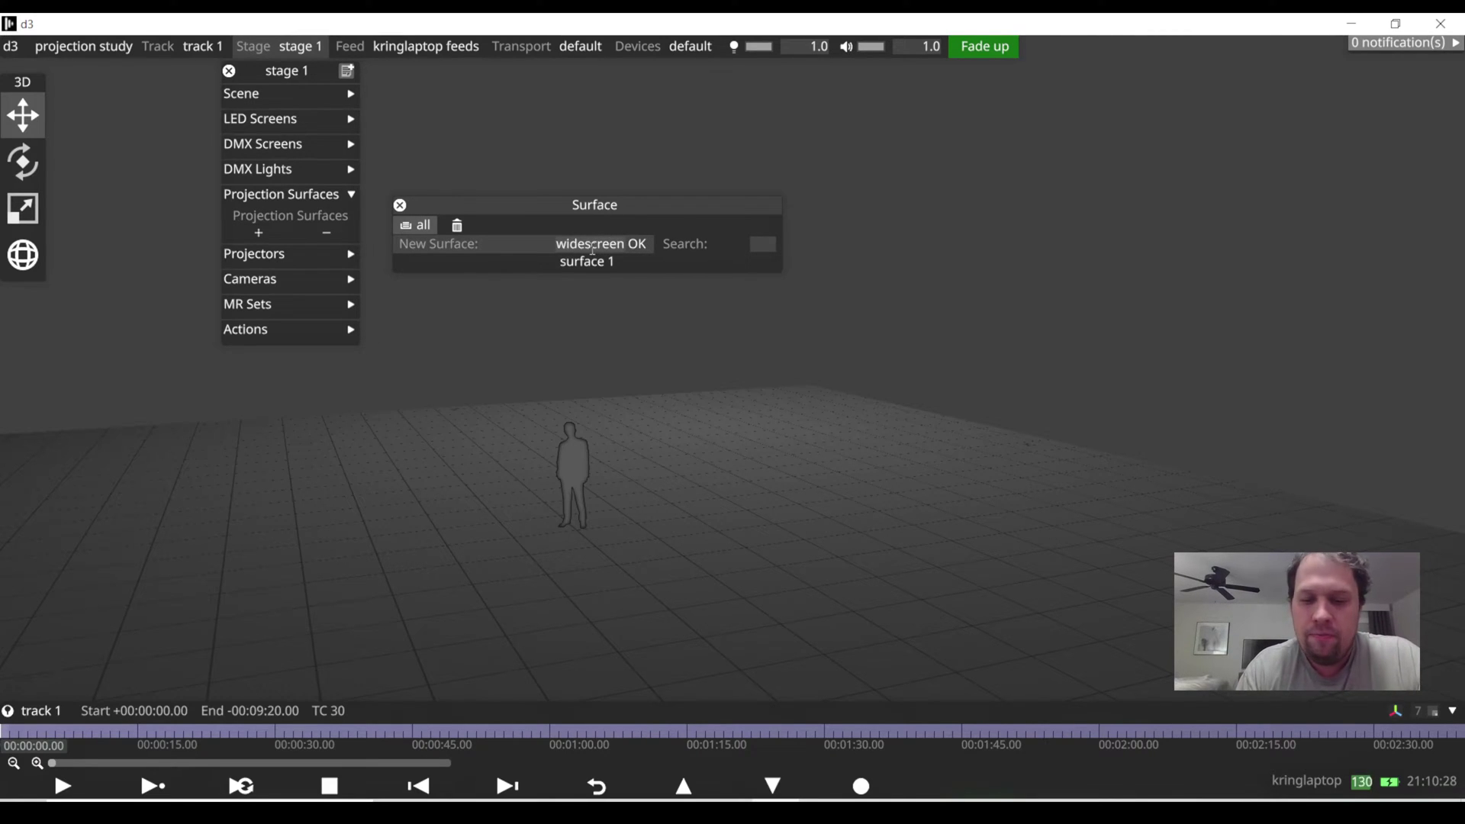
pyautogui.write('widescreen')
pyautogui.press('Return')
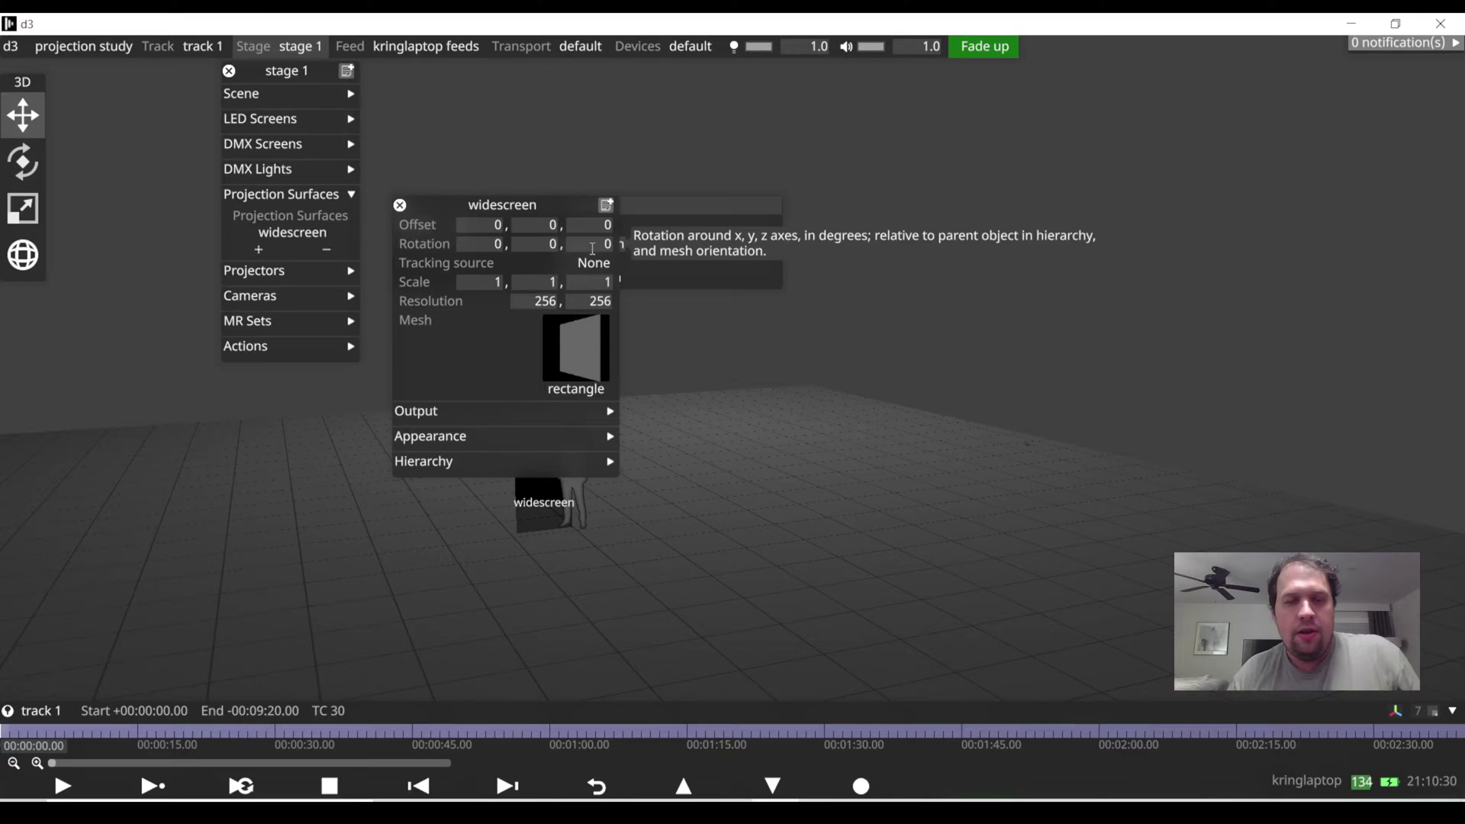
# - Scale the widescreen surface to 12 wide by 3 high
pyautogui.moveTo(775, 638); pyautogui.dragTo(1077, 594, button='middle')
pyautogui.moveTo(831, 370); pyautogui.dragTo(545, 467, button='right')
pyautogui.moveTo(807, 478); pyautogui.dragTo(657, 365, button='right')
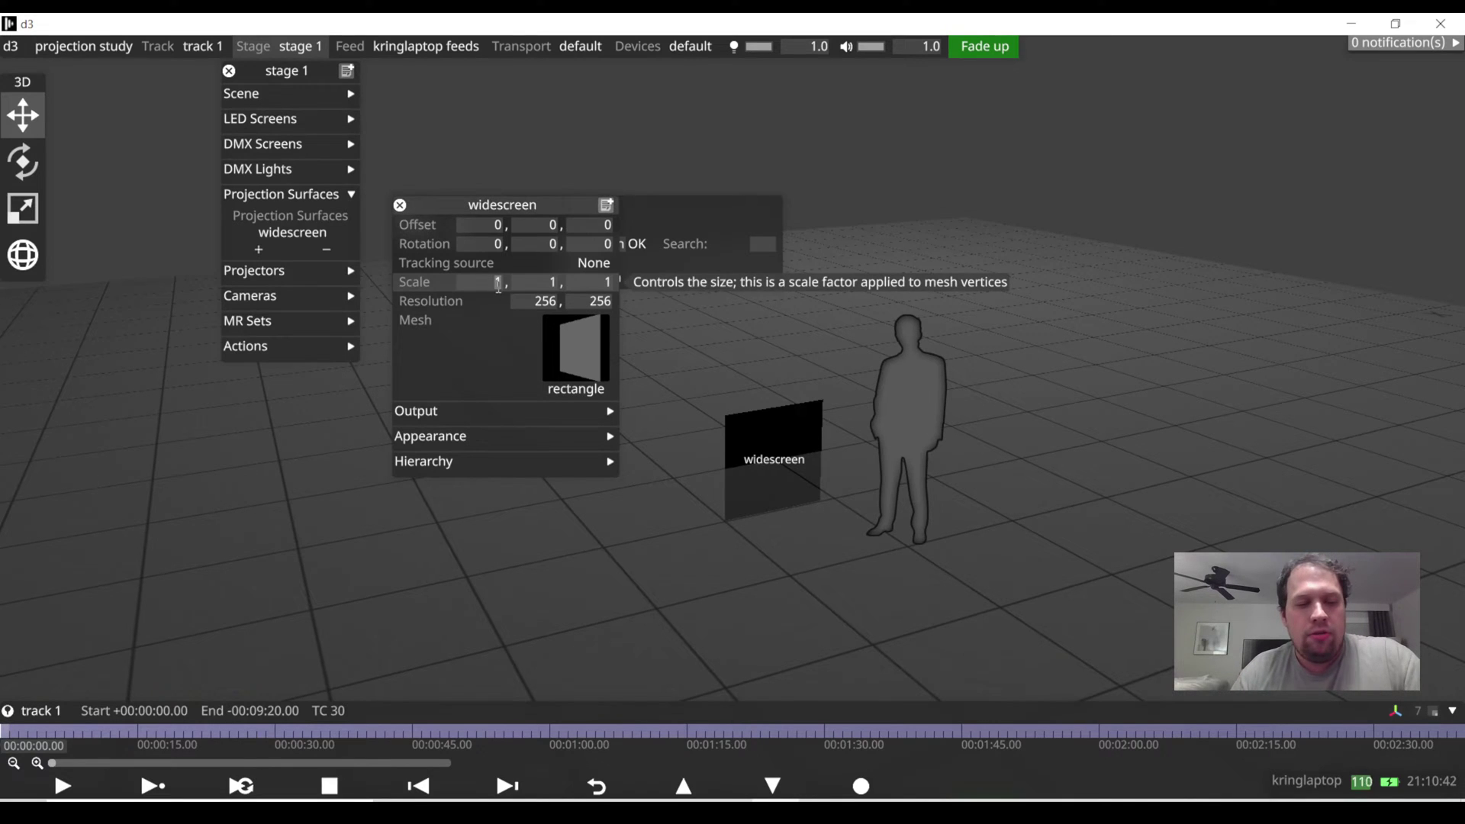
pyautogui.write('2')
pyautogui.press('Return')
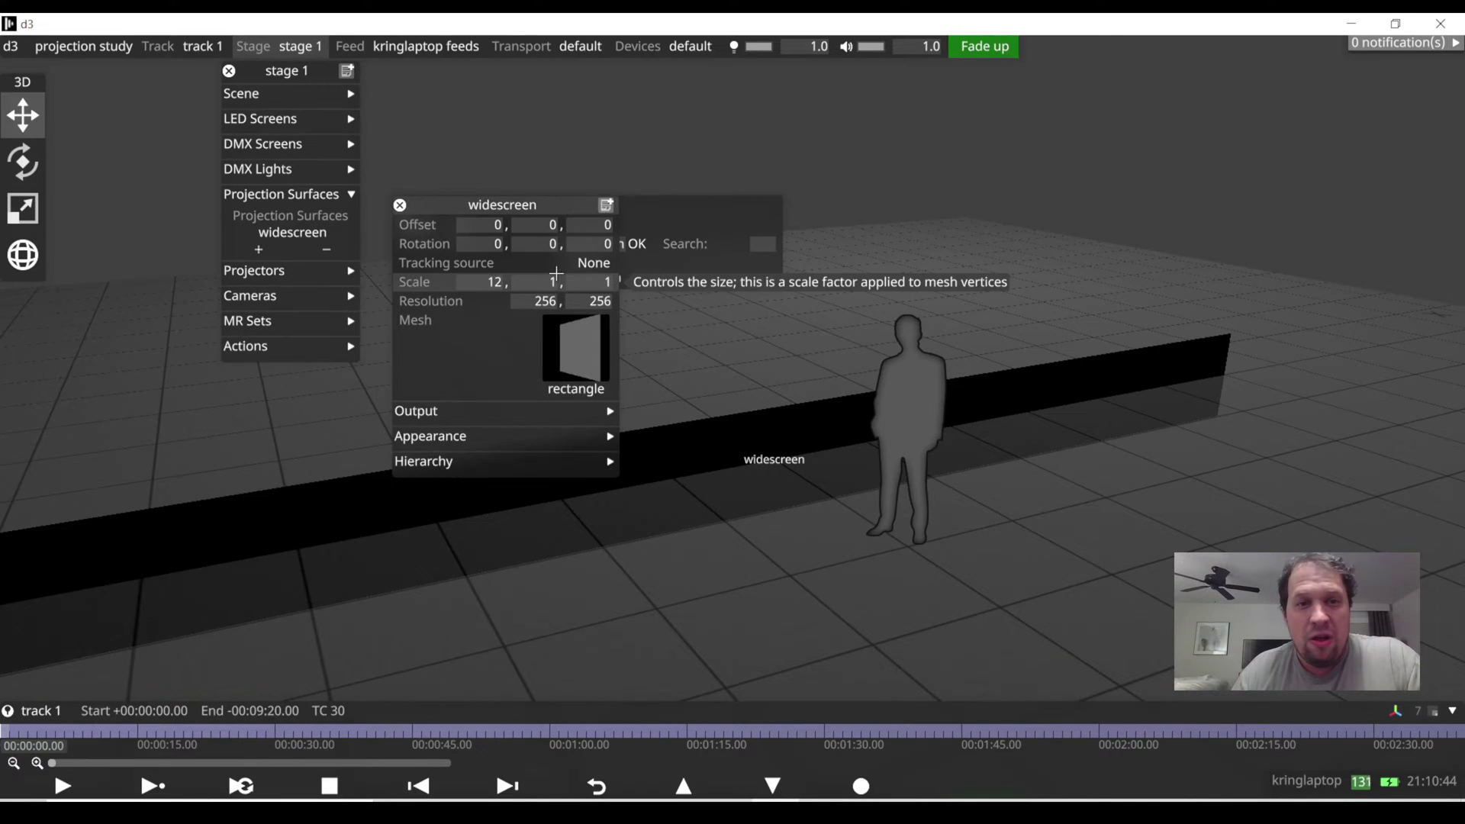
pyautogui.write('3')
pyautogui.press('Return')
# - Set the widescreen surface's vertical offset to 3.5 and its resolution to 5120 by 1080
pyautogui.moveTo(907, 217); pyautogui.dragTo(834, 336, button='right')
pyautogui.moveTo(533, 227); pyautogui.dragTo(811, 423)
pyautogui.moveTo(810, 423); pyautogui.dragTo(823, 369, button='right')
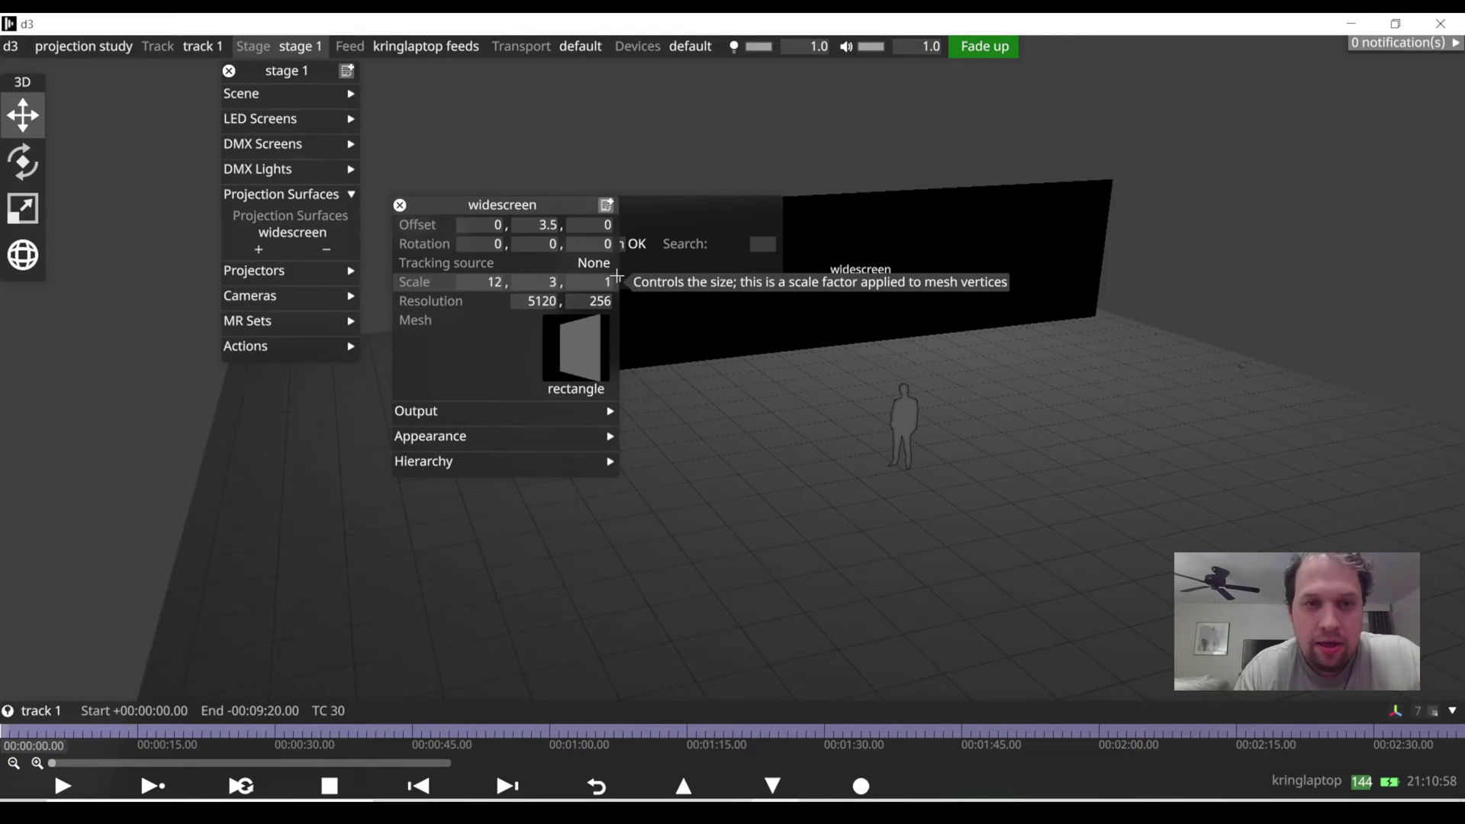
pyautogui.click(587, 306)
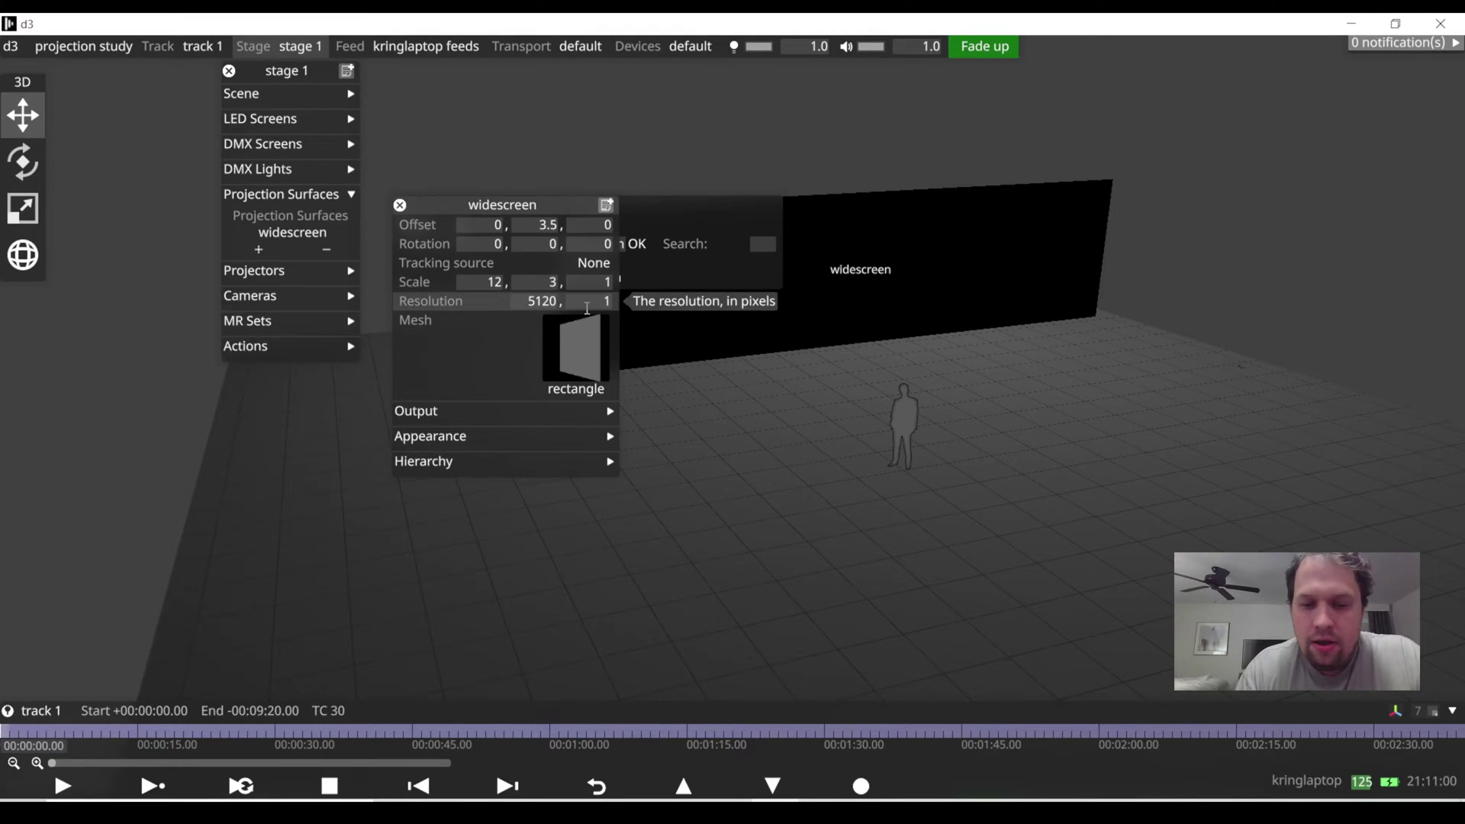
pyautogui.write('1080')
pyautogui.press('Return')
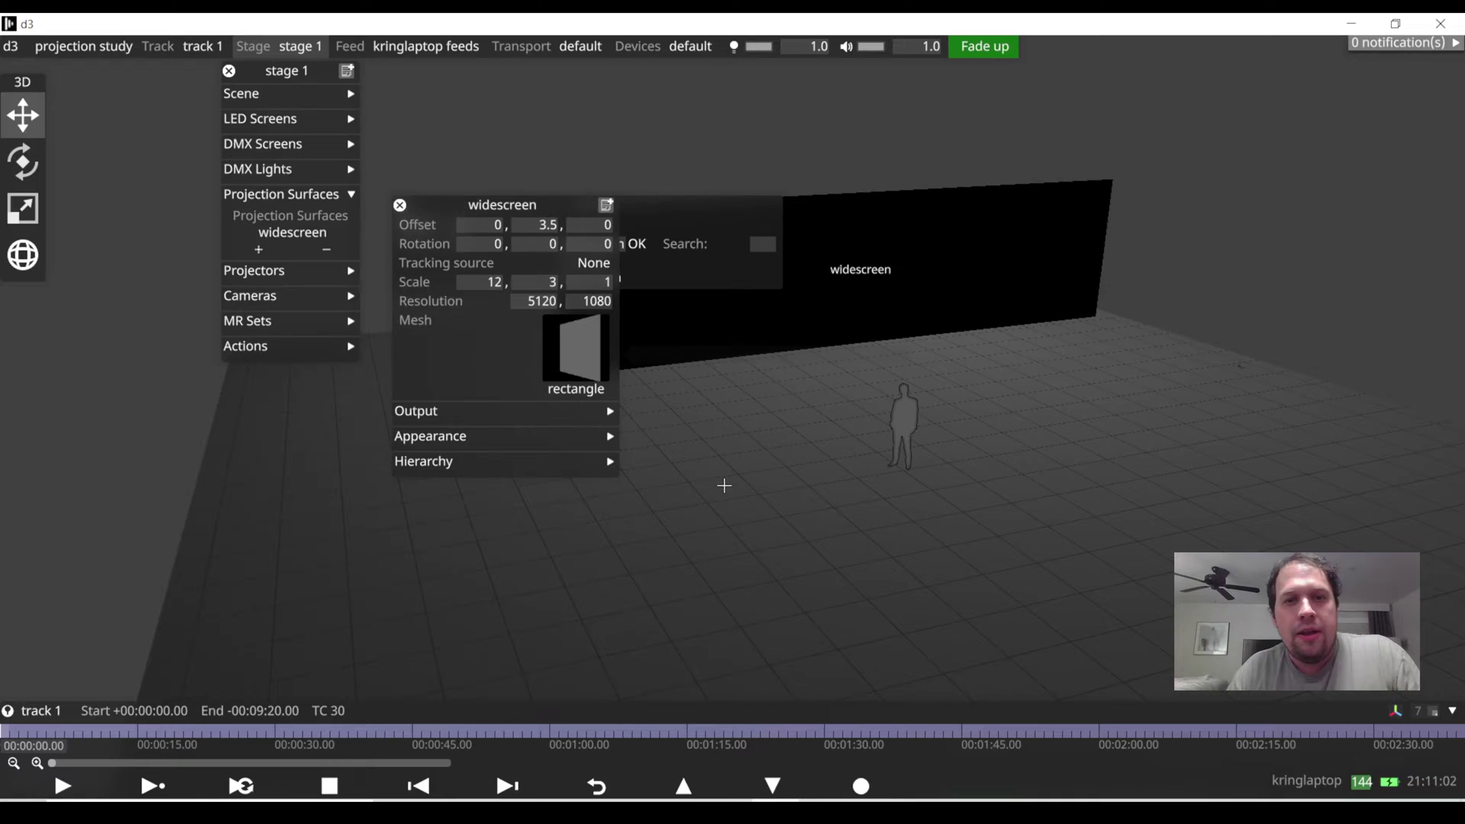
# - Close the widescreen surface's properties and the surface library, keeping the stage 1 settings open
pyautogui.moveTo(777, 450); pyautogui.dragTo(814, 503)
pyautogui.moveTo(653, 214); pyautogui.dragTo(359, 217)
pyautogui.scroll(2, 887, 370)
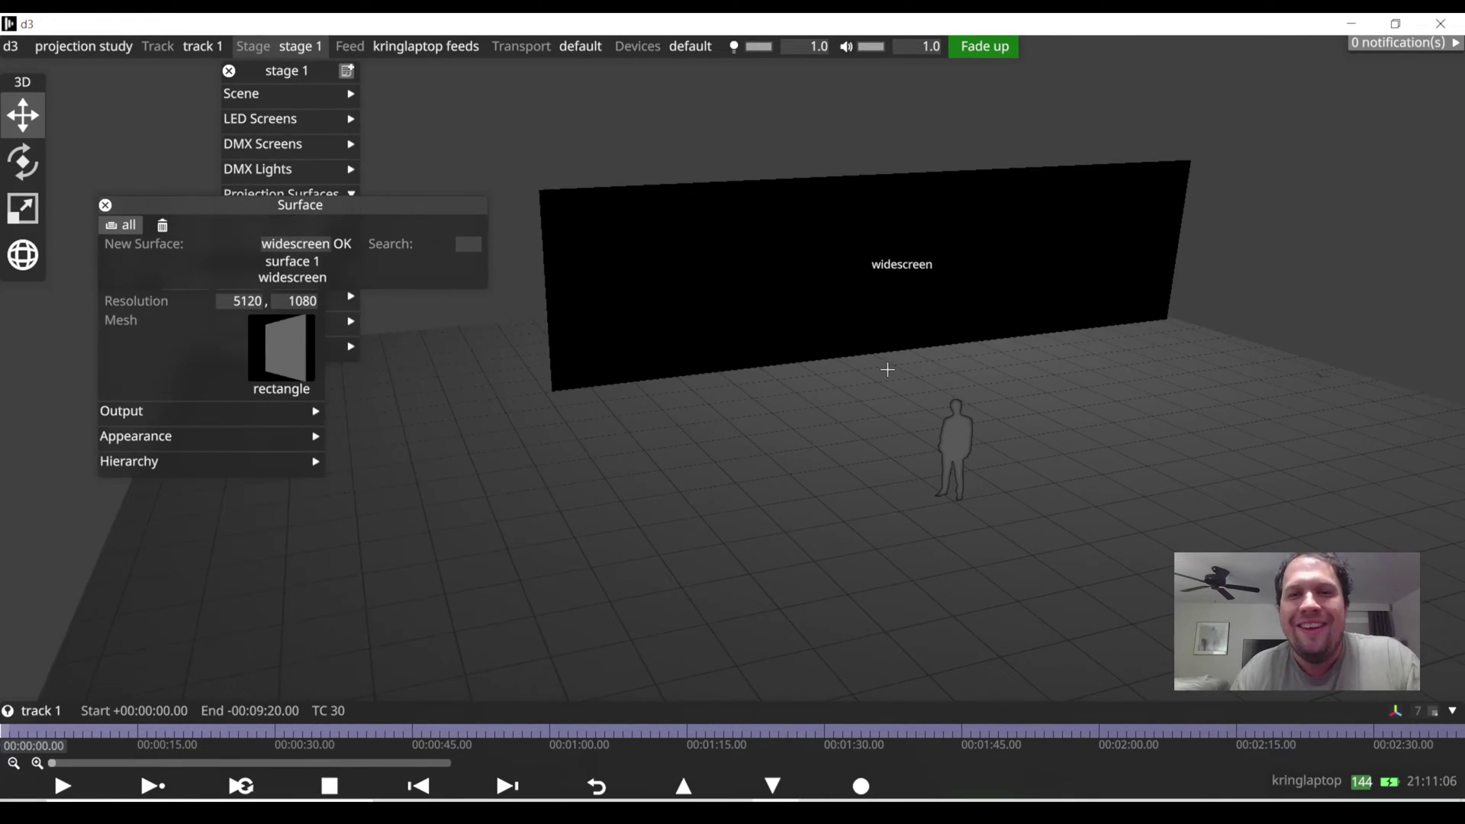
pyautogui.scroll(-2, 887, 370)
pyautogui.click(105, 205)
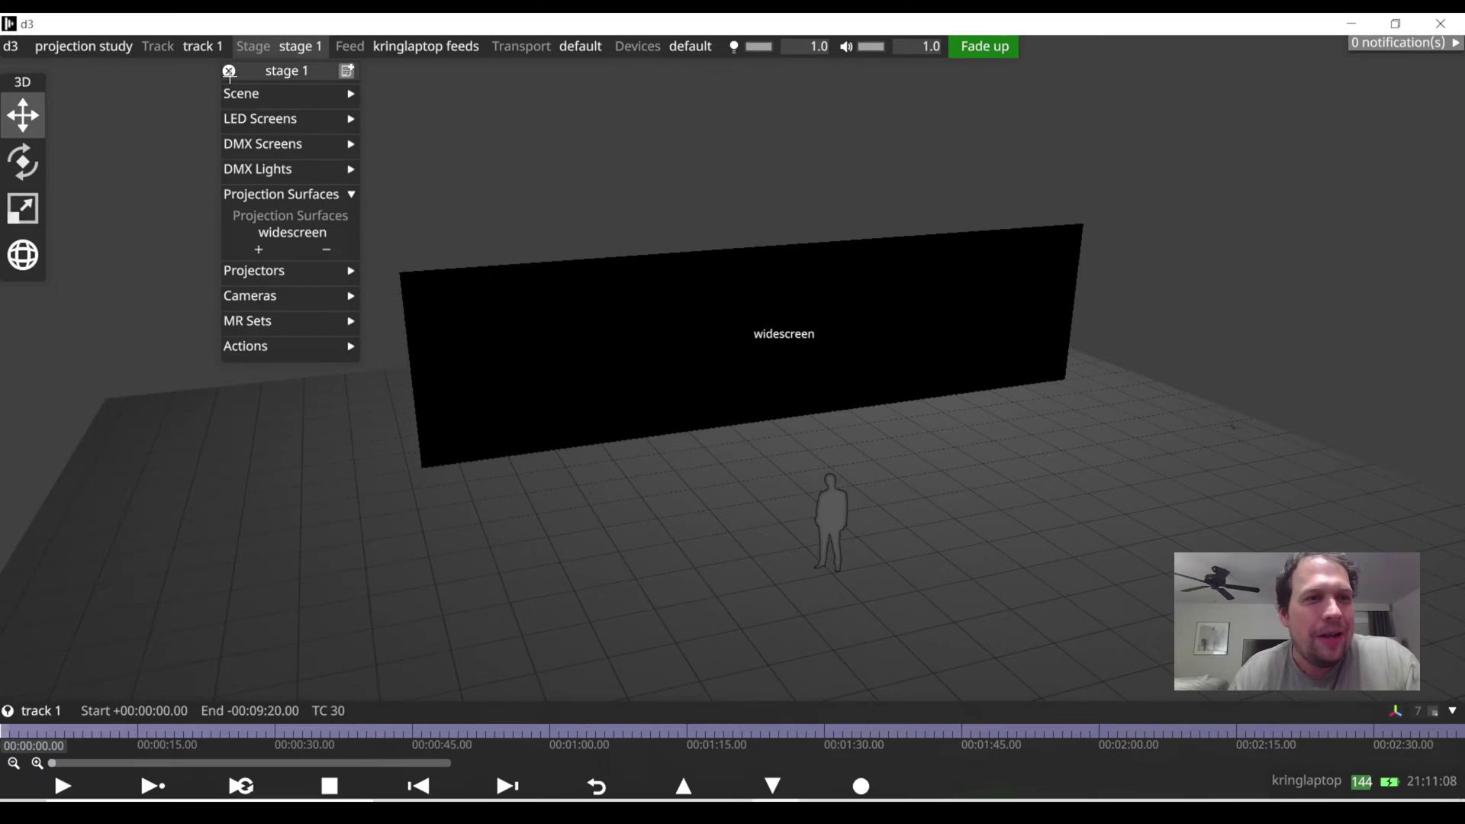
pyautogui.moveTo(333, 68); pyautogui.dragTo(359, 61)
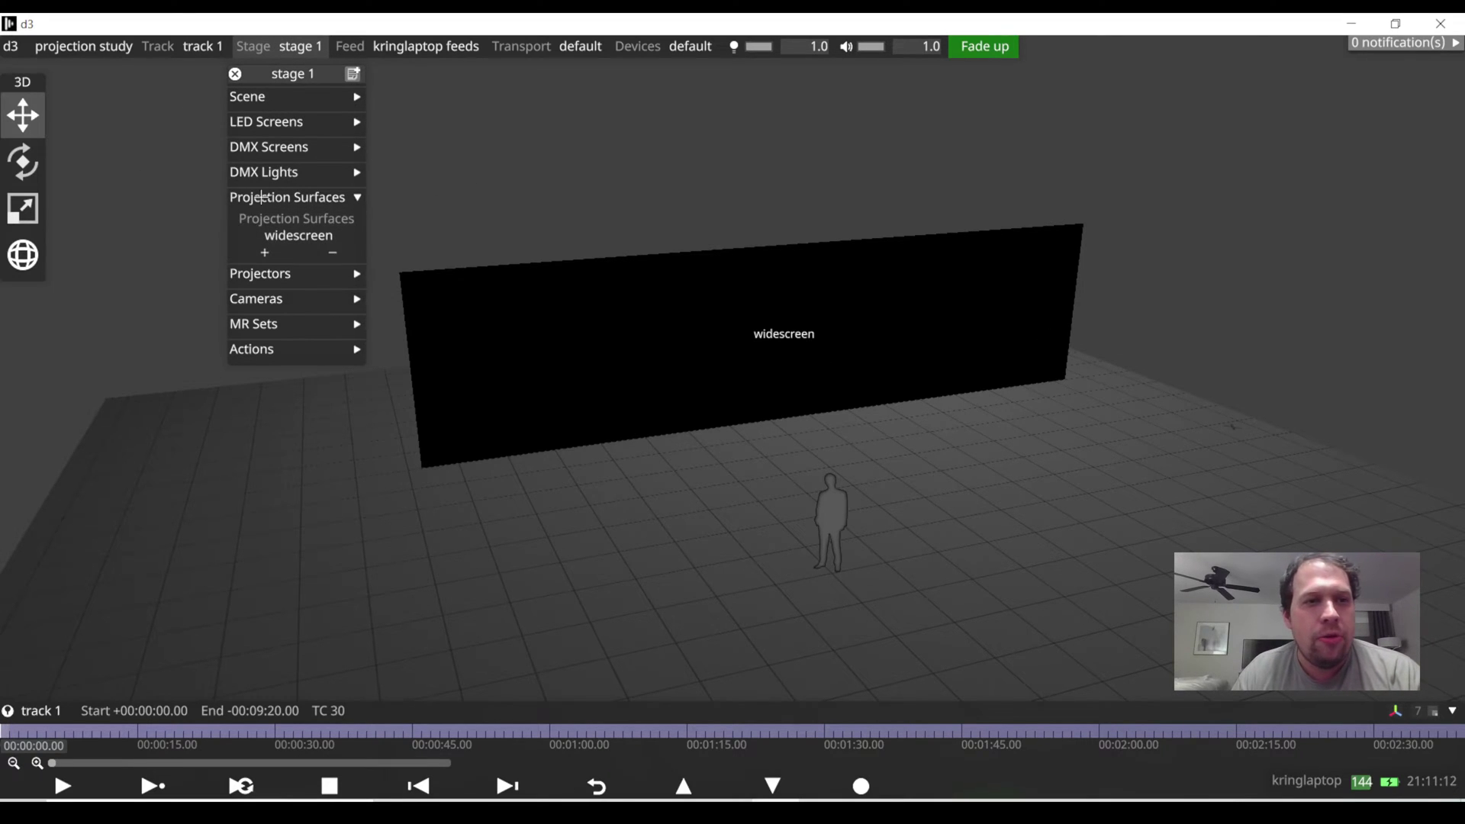
# - Add a new projector named "1" to stage 1
pyautogui.click(275, 196)
pyautogui.click(263, 222)
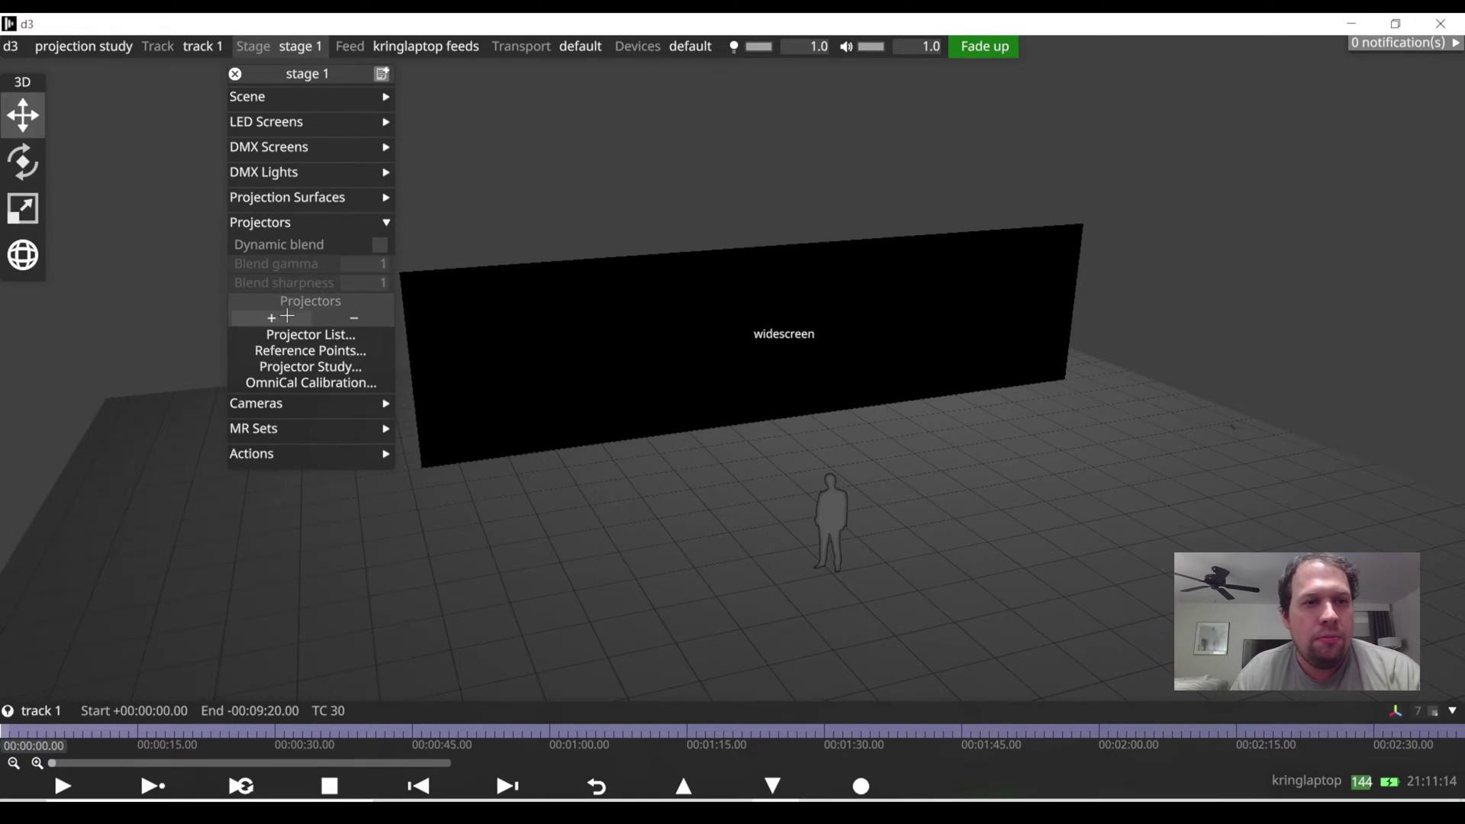
pyautogui.click(271, 317)
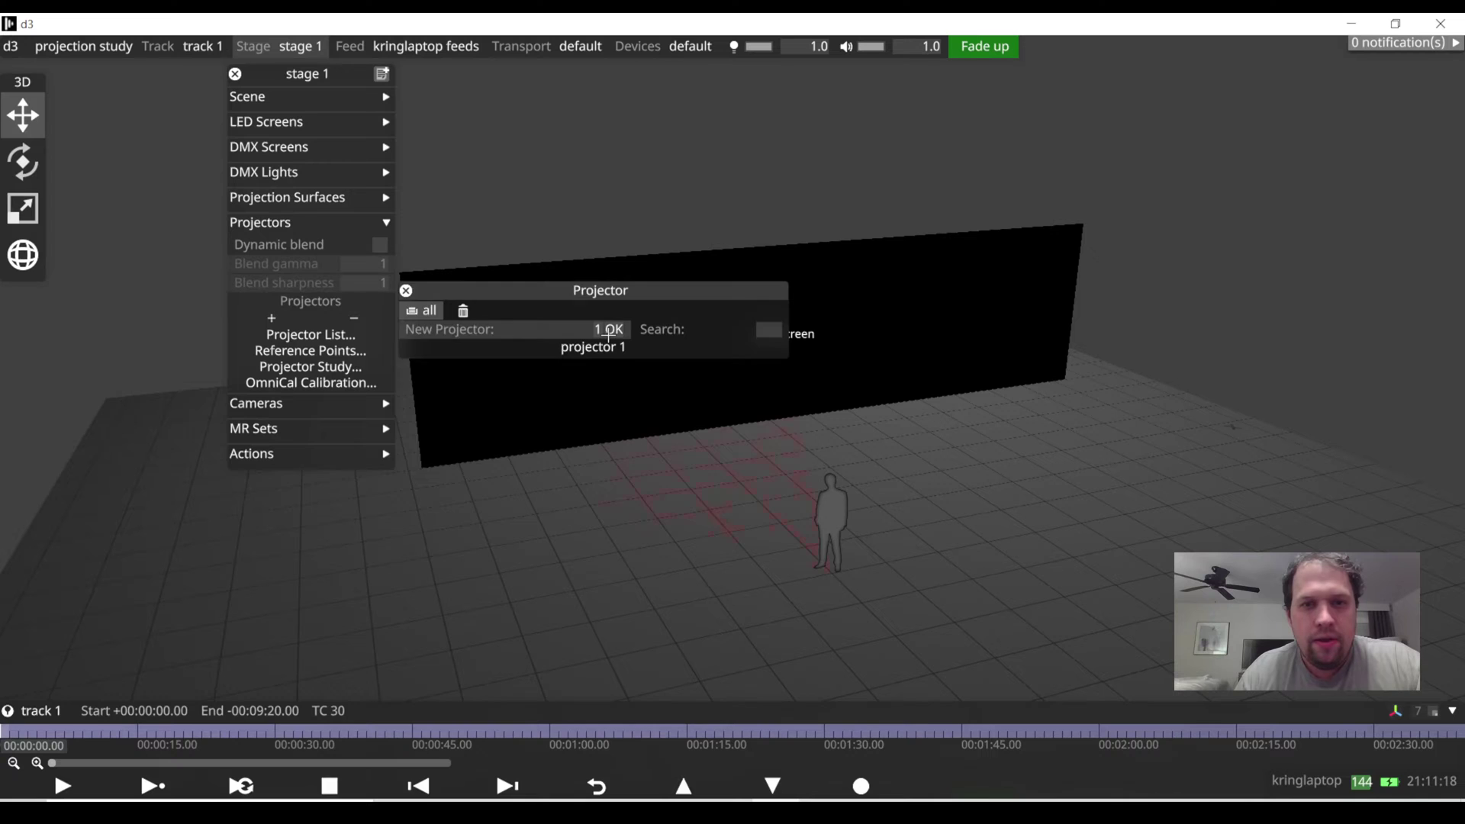
pyautogui.click(610, 330)
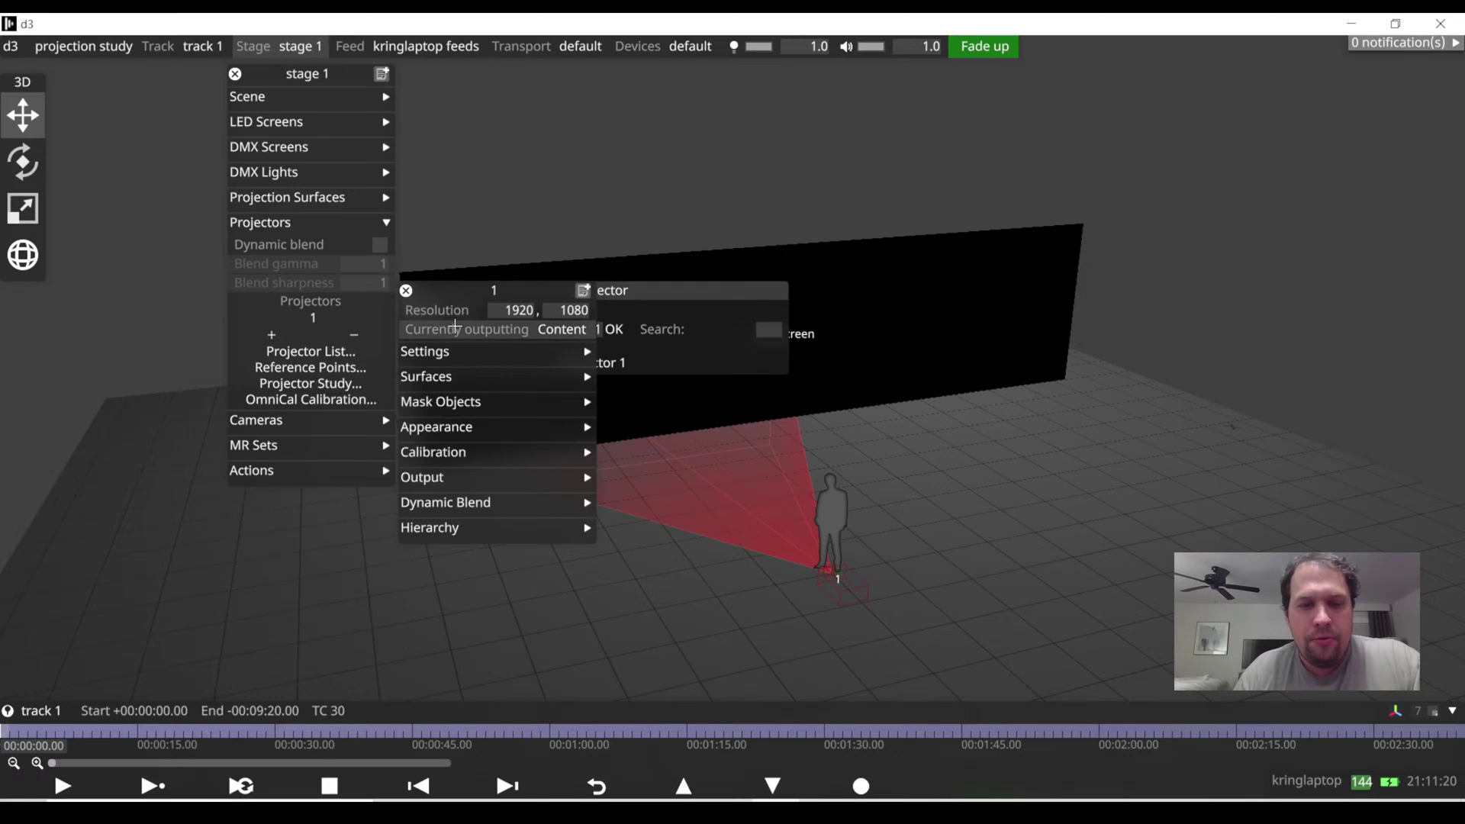
# - Open projector 1's properties from the stage, expand its settings and place them clear of the widescreen surface
pyautogui.click(795, 586)
pyautogui.moveTo(822, 603); pyautogui.dragTo(788, 455, button='middle')
pyautogui.scroll(4, 793, 450)
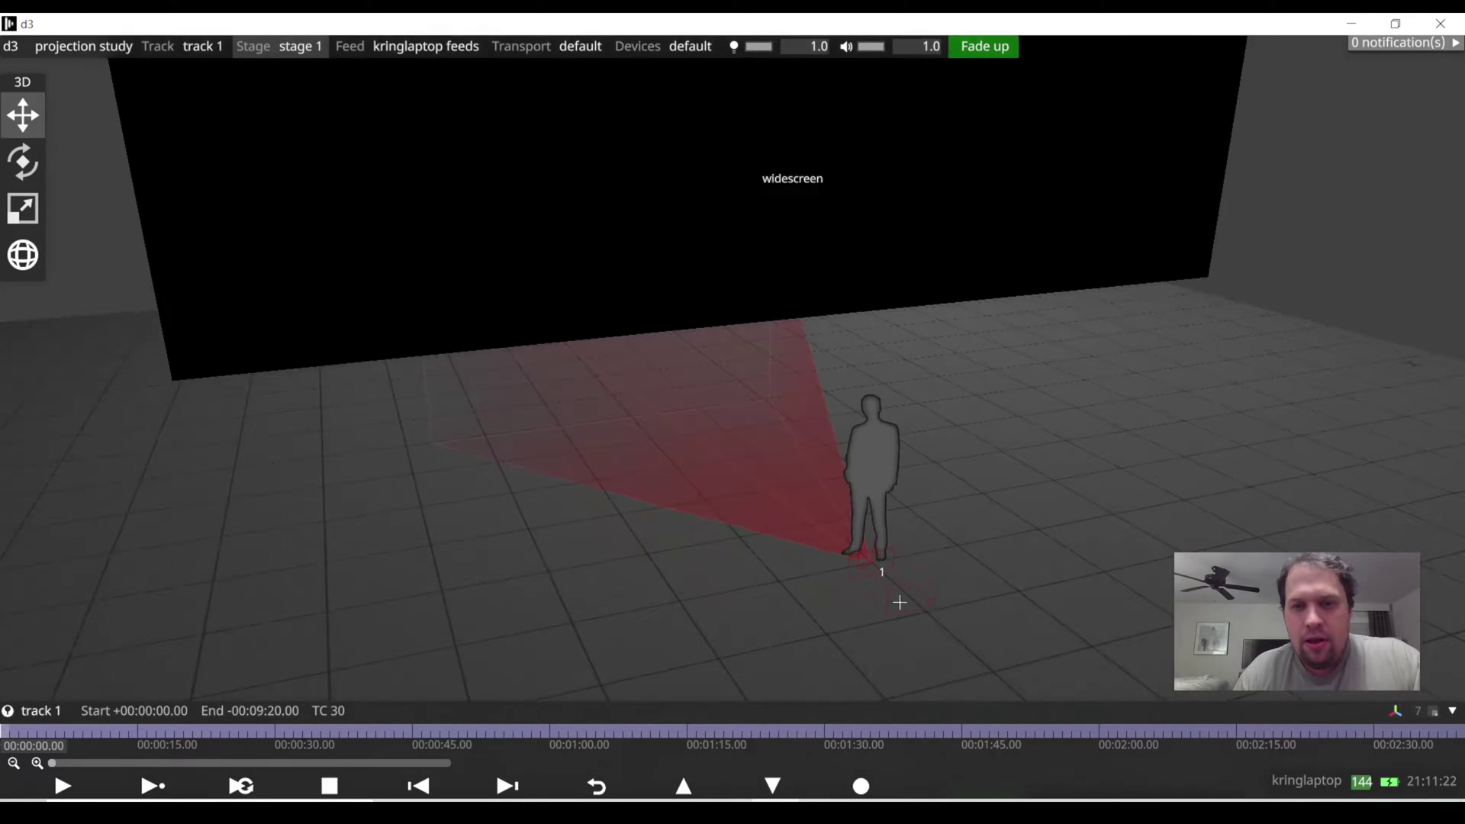
pyautogui.moveTo(883, 608); pyautogui.dragTo(745, 265, button='middle')
pyautogui.moveTo(671, 328); pyautogui.dragTo(755, 370)
pyautogui.rightClick(878, 338)
pyautogui.moveTo(937, 347); pyautogui.dragTo(585, 260)
pyautogui.click(548, 323)
pyautogui.moveTo(952, 405); pyautogui.dragTo(1008, 382)
pyautogui.moveTo(200, 643); pyautogui.dragTo(610, 450)
pyautogui.moveTo(951, 379); pyautogui.dragTo(1015, 379, button='middle')
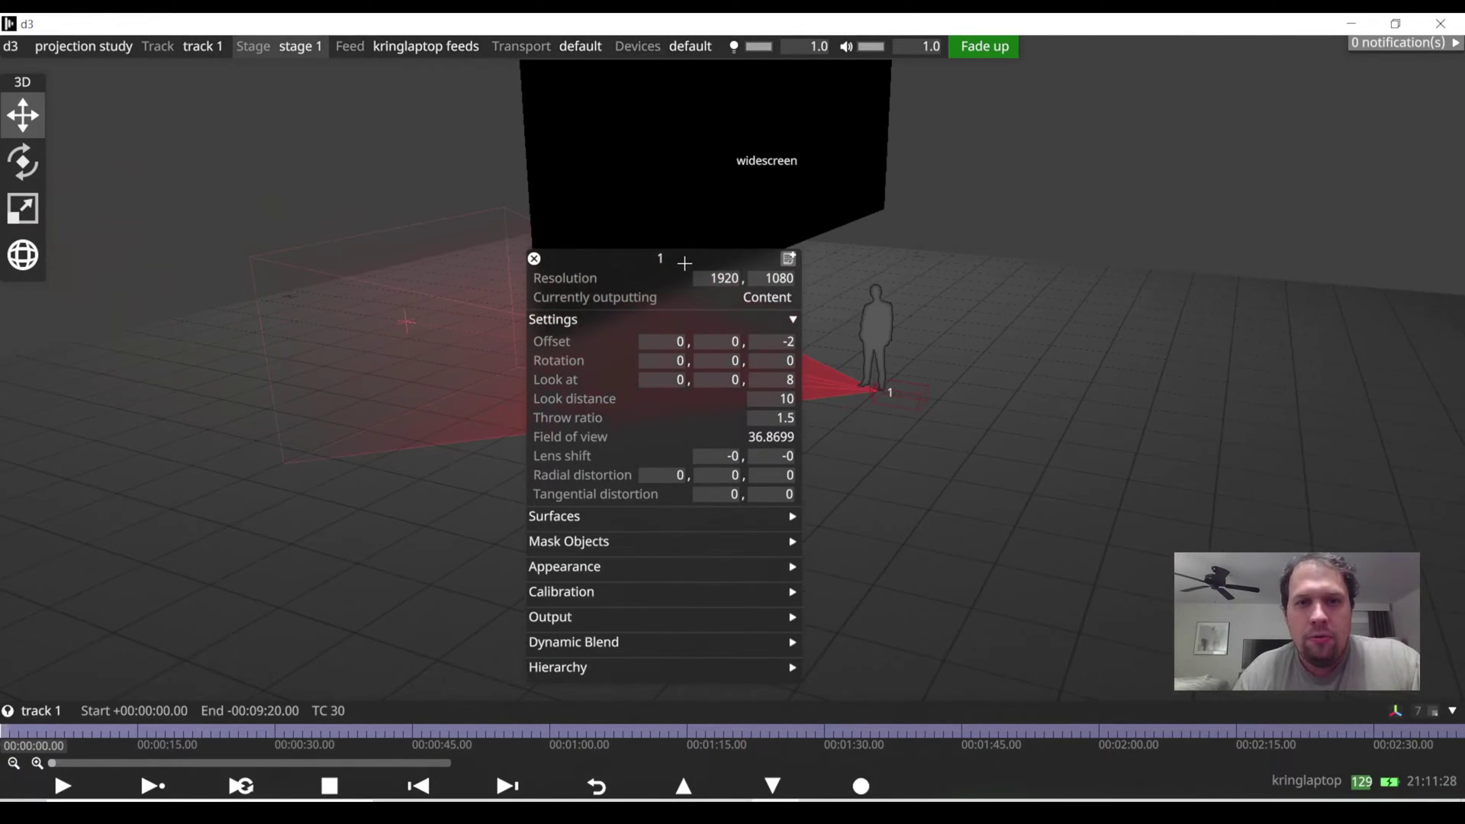
pyautogui.moveTo(660, 259); pyautogui.dragTo(299, 197)
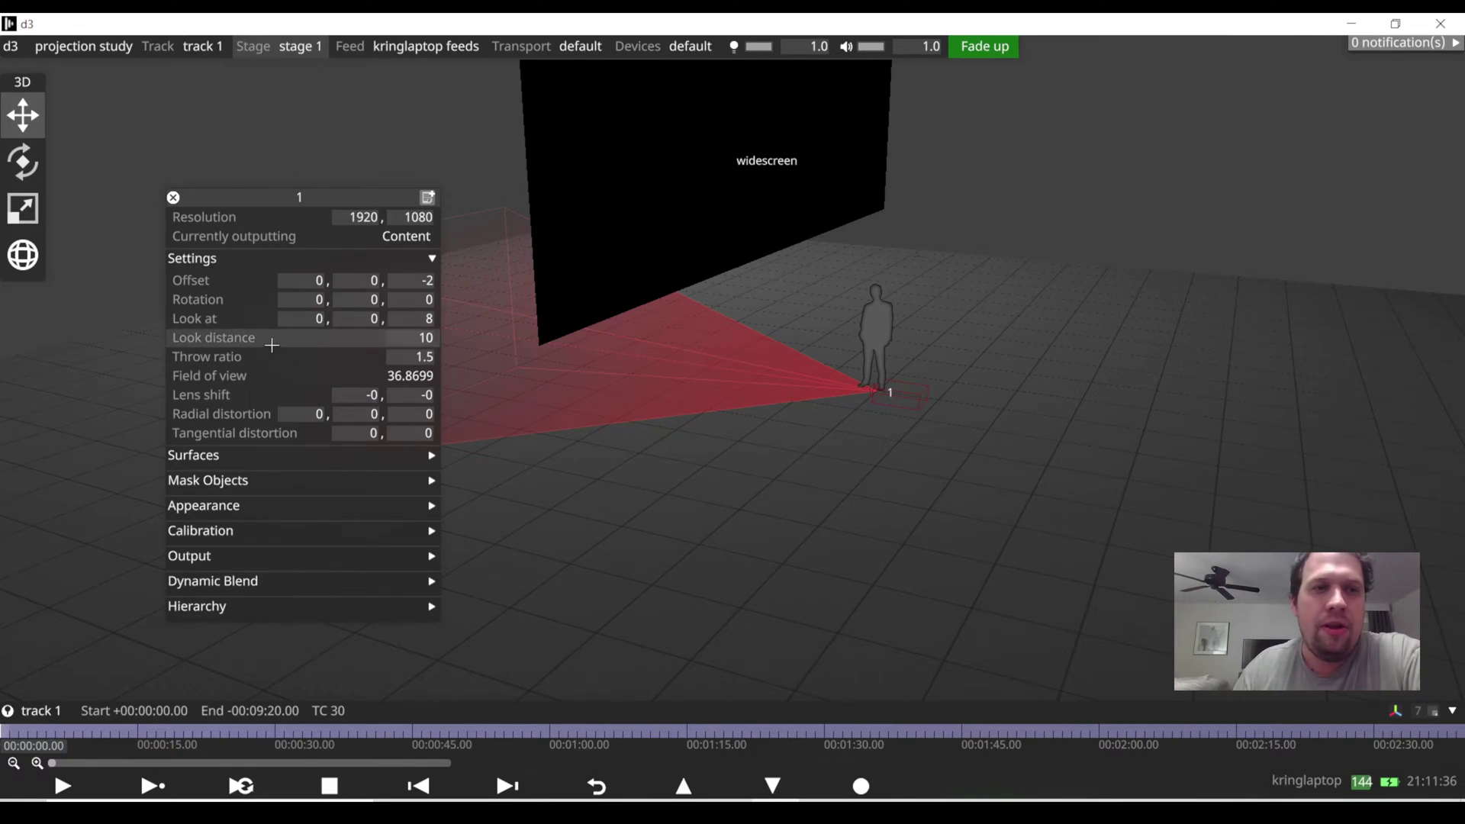
# - Move projector 1 back from the screen to a Z offset of -5.2
pyautogui.moveTo(618, 447); pyautogui.dragTo(833, 454)
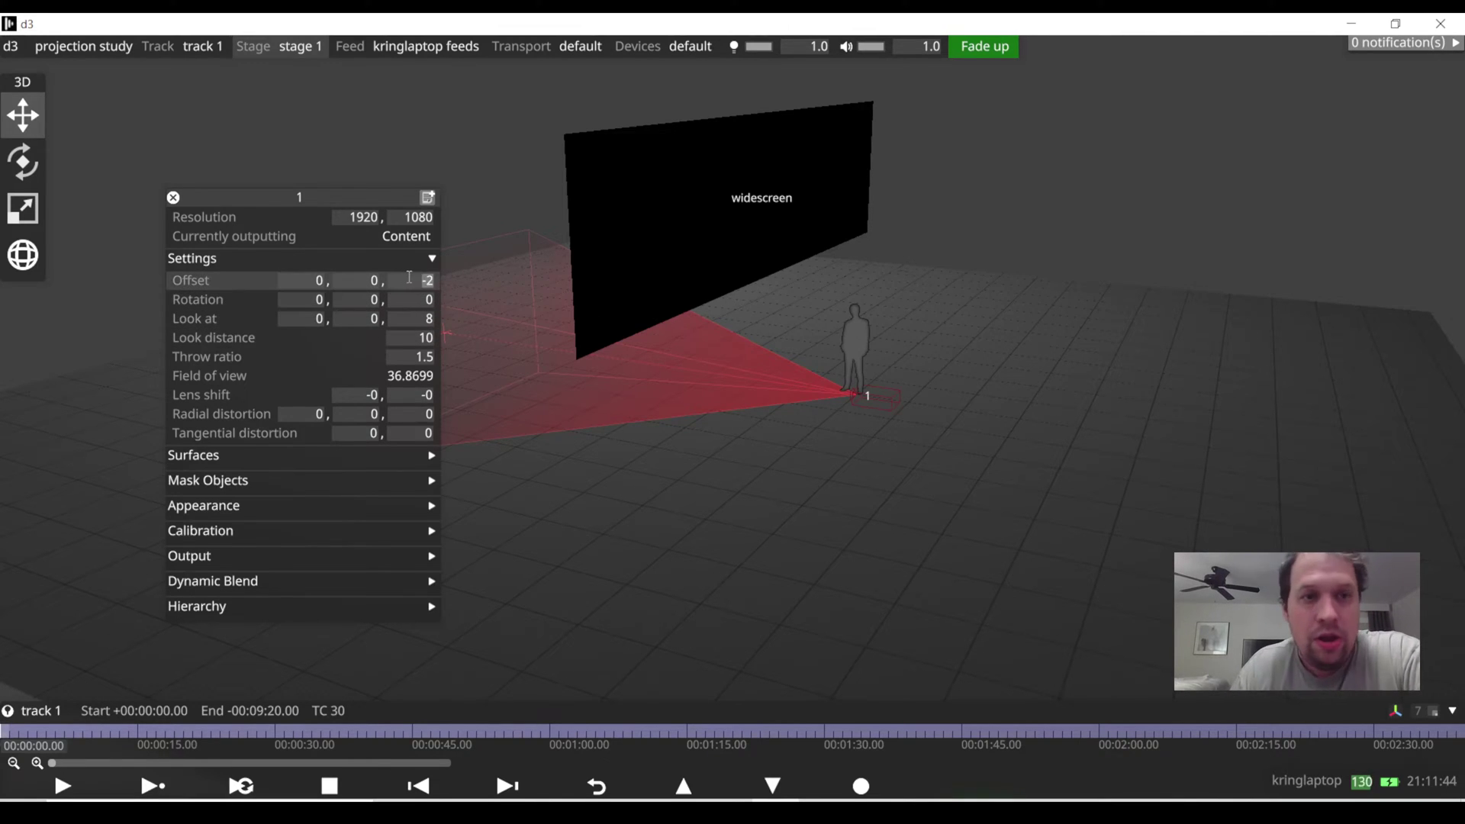
pyautogui.press('Down')
pyautogui.press('Down')
pyautogui.press('Down')
pyautogui.press('Down')
pyautogui.press('Down')
pyautogui.press('Down')
pyautogui.press('Down')
pyautogui.press('Down')
pyautogui.press('Down')
pyautogui.press('Down')
pyautogui.press('Down')
pyautogui.press('Down')
pyautogui.press('Down')
pyautogui.press('Down')
pyautogui.press('Down')
pyautogui.press('Down')
pyautogui.press('Down')
pyautogui.press('Down')
pyautogui.press('Down')
pyautogui.press('Down')
pyautogui.press('Down')
pyautogui.press('Down')
pyautogui.press('Down')
pyautogui.press('Down')
pyautogui.press('Down')
pyautogui.press('Down')
pyautogui.press('Down')
pyautogui.press('Down')
pyautogui.press('Down')
pyautogui.press('Down')
pyautogui.press('Down')
pyautogui.press('Down')
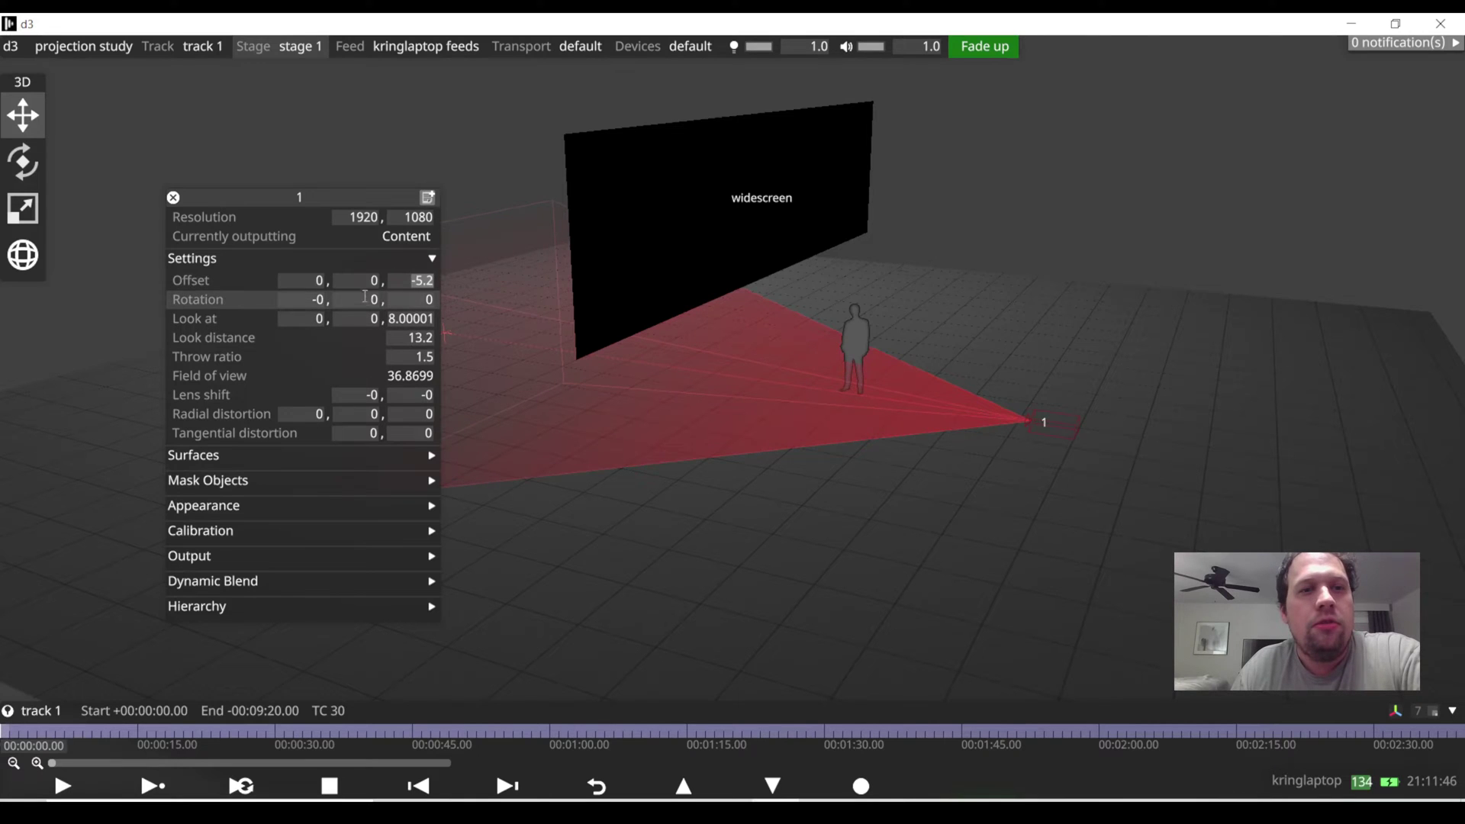
# - Open the widescreen surface's properties alongside the projector settings for reference
pyautogui.moveTo(710, 333); pyautogui.dragTo(677, 328)
pyautogui.rightClick(684, 258)
pyautogui.moveTo(765, 267); pyautogui.dragTo(1072, 192)
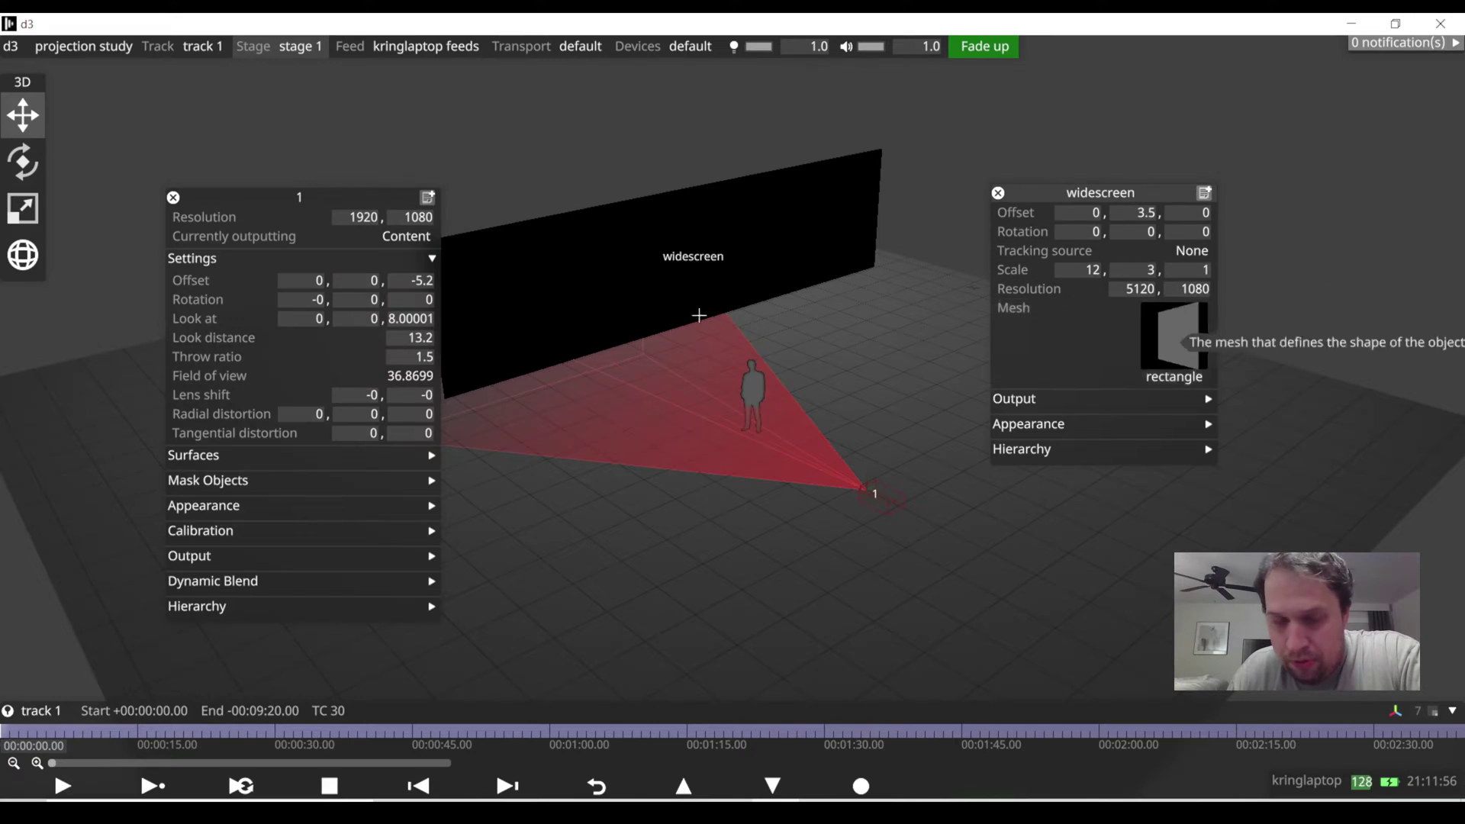
# - Aim projector 1 at the screen plane by setting its look-at point to Y 3.5 and Z 0
pyautogui.click(374, 319)
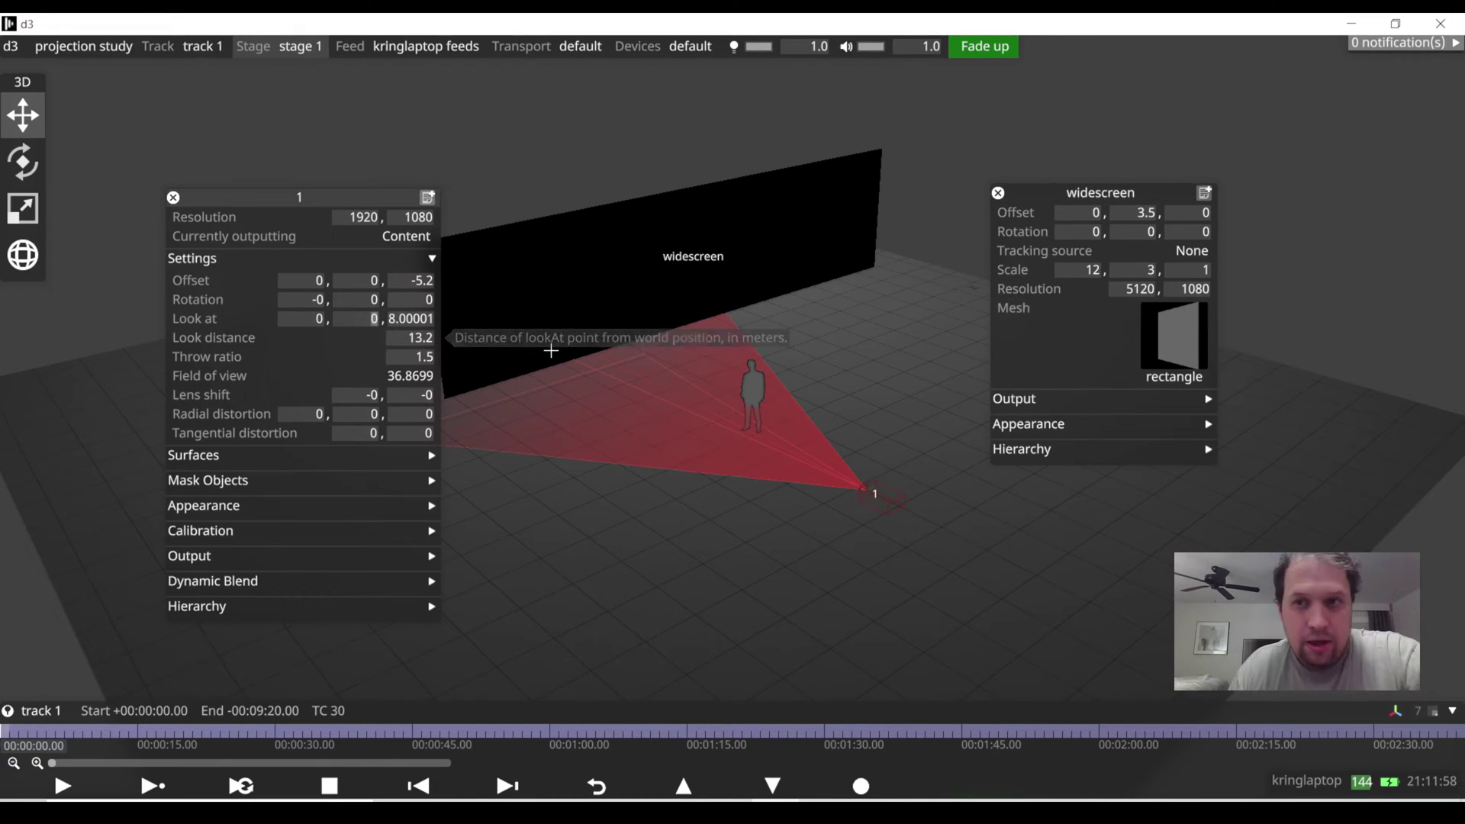
pyautogui.write('3.5')
pyautogui.press('Return')
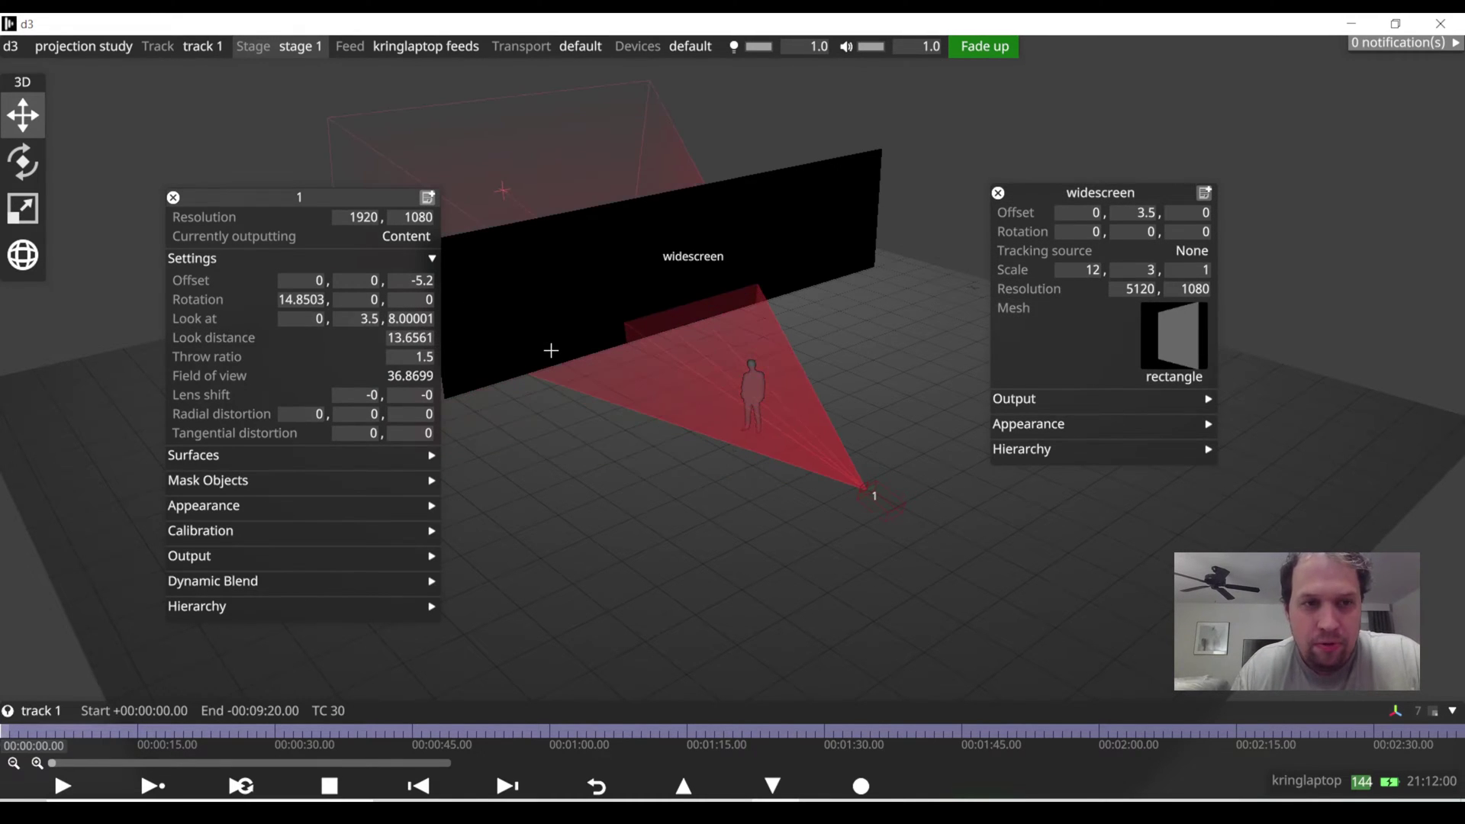
pyautogui.click(406, 317)
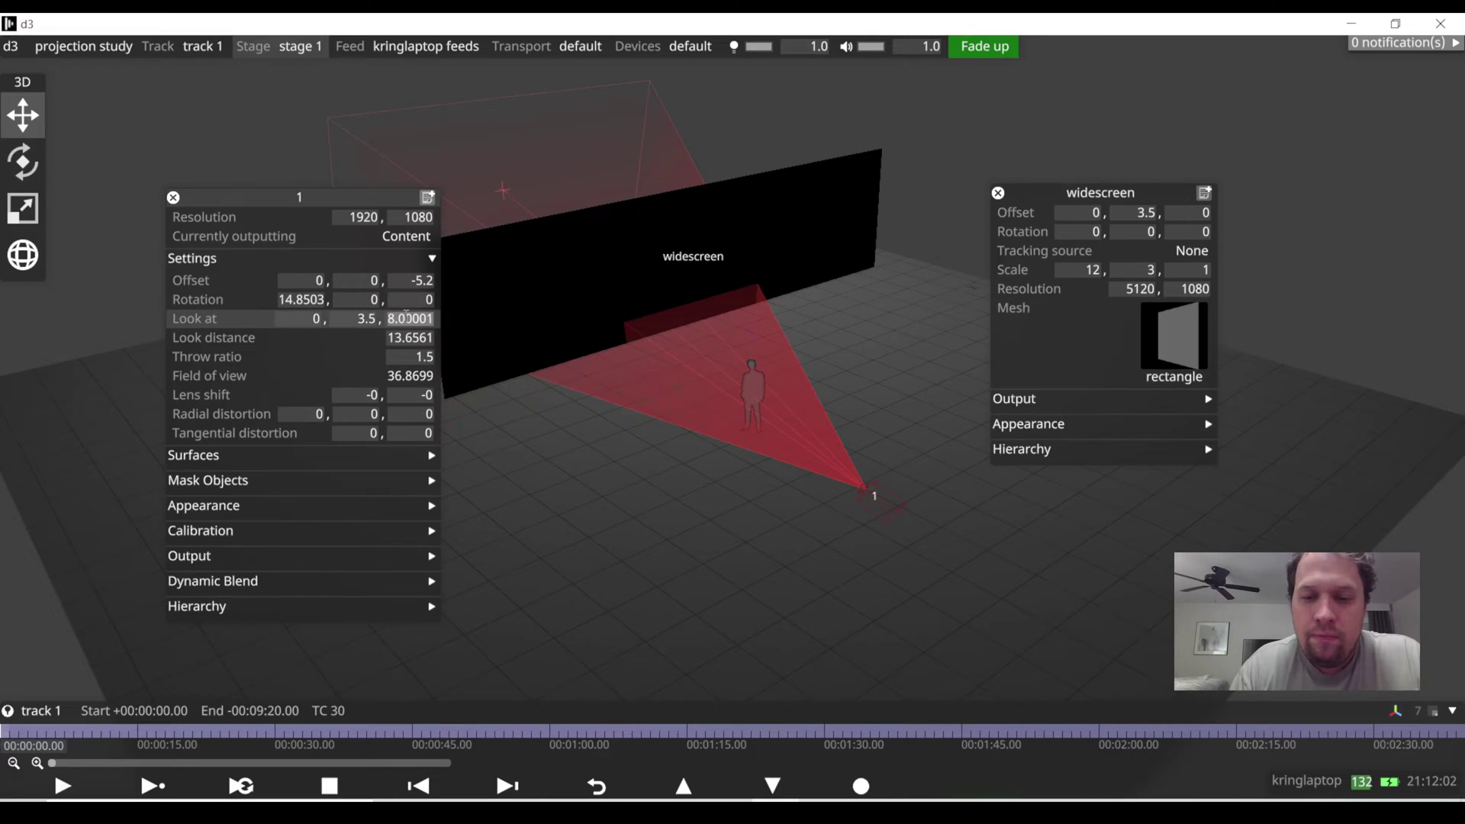
pyautogui.write('0')
# - Raise projector 1 level with the screen's centre by setting its Y offset to 3.5
pyautogui.moveTo(667, 588); pyautogui.dragTo(776, 446)
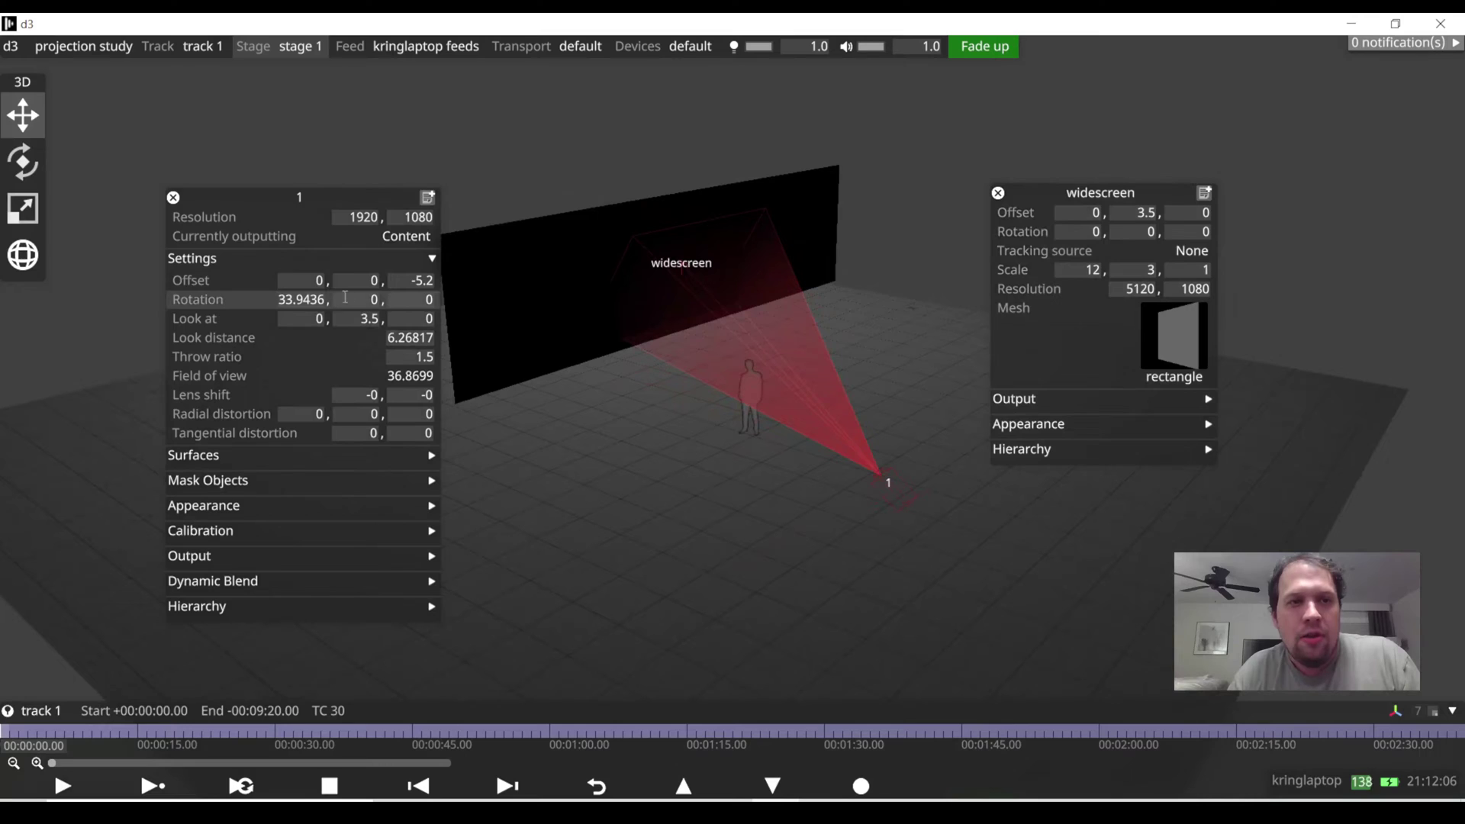
pyautogui.click(380, 283)
pyautogui.write('4')
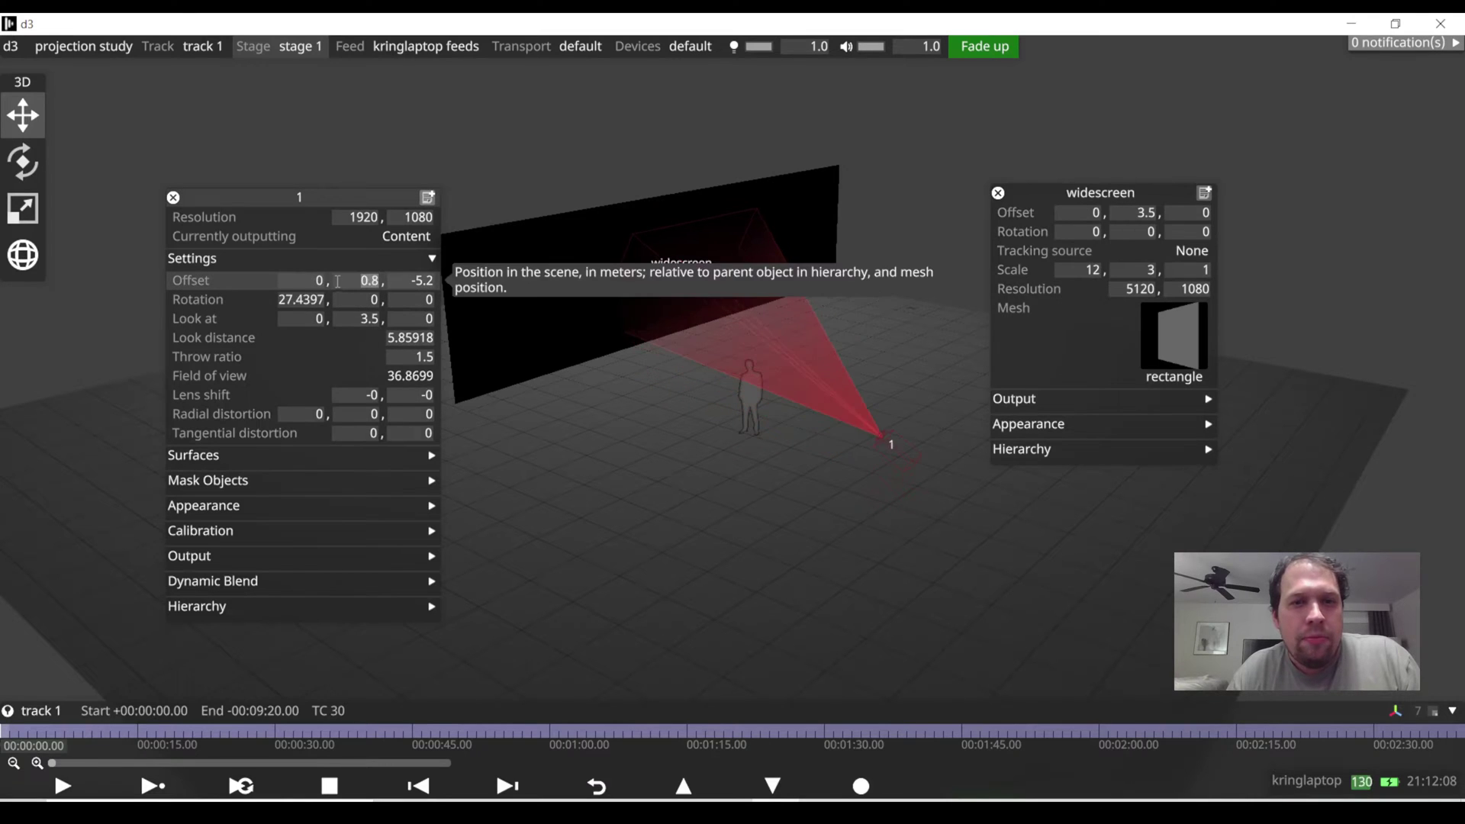
pyautogui.press('BackSpace')
pyautogui.write('3.6')
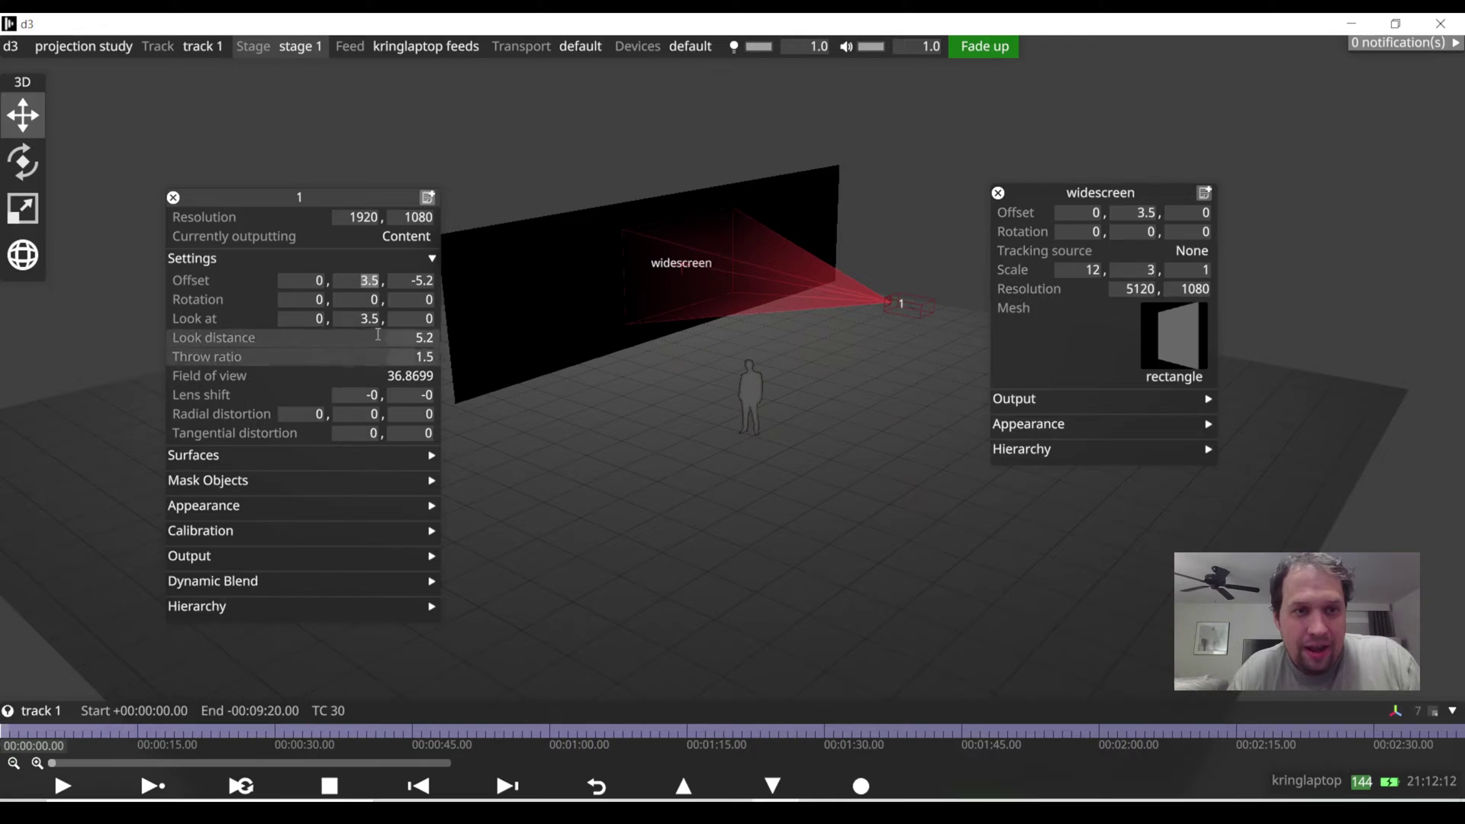
# - Close the widescreen surface's properties and set both projector 1's X offset and its look-at X to -3.5
pyautogui.moveTo(863, 432); pyautogui.dragTo(798, 311)
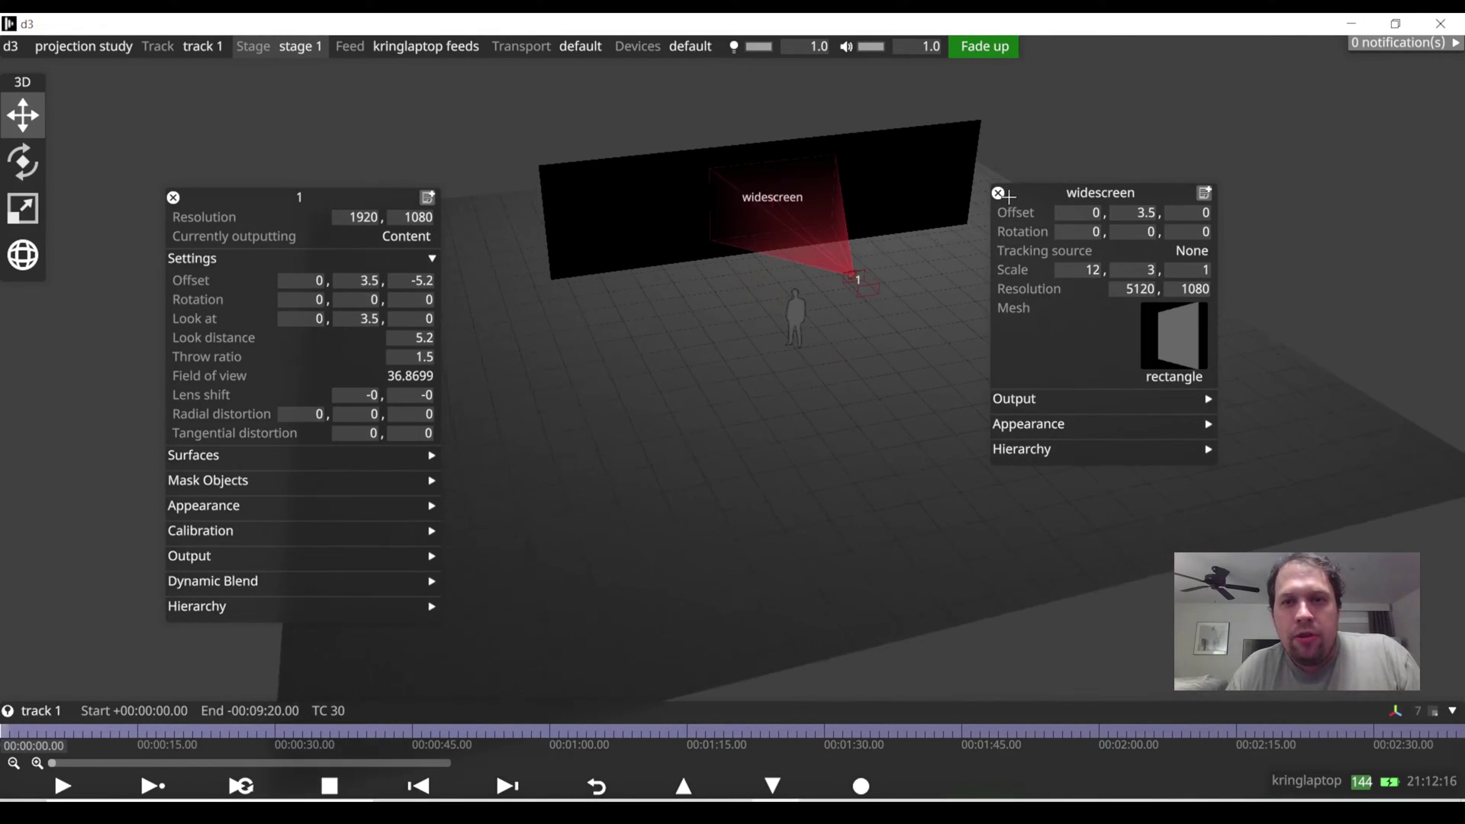
pyautogui.click(997, 193)
pyautogui.click(312, 280)
pyautogui.write('-1.2')
pyautogui.press('Down')
pyautogui.press('Down')
pyautogui.press('Down')
pyautogui.press('Down')
pyautogui.press('Down')
pyautogui.press('Down')
pyautogui.press('Down')
pyautogui.press('Down')
pyautogui.press('Down')
pyautogui.press('Down')
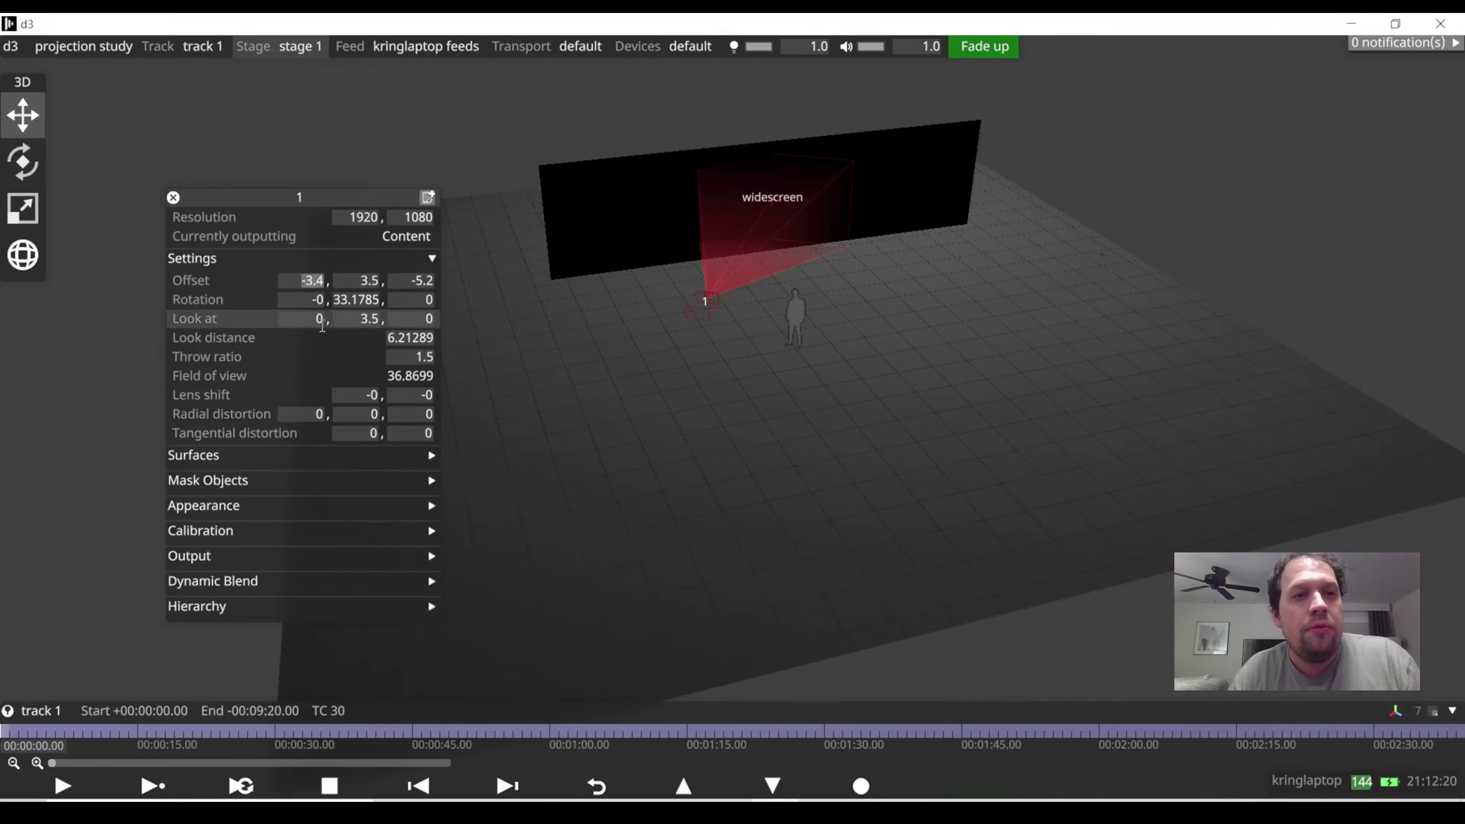
pyautogui.click(311, 320)
pyautogui.write('-2.9')
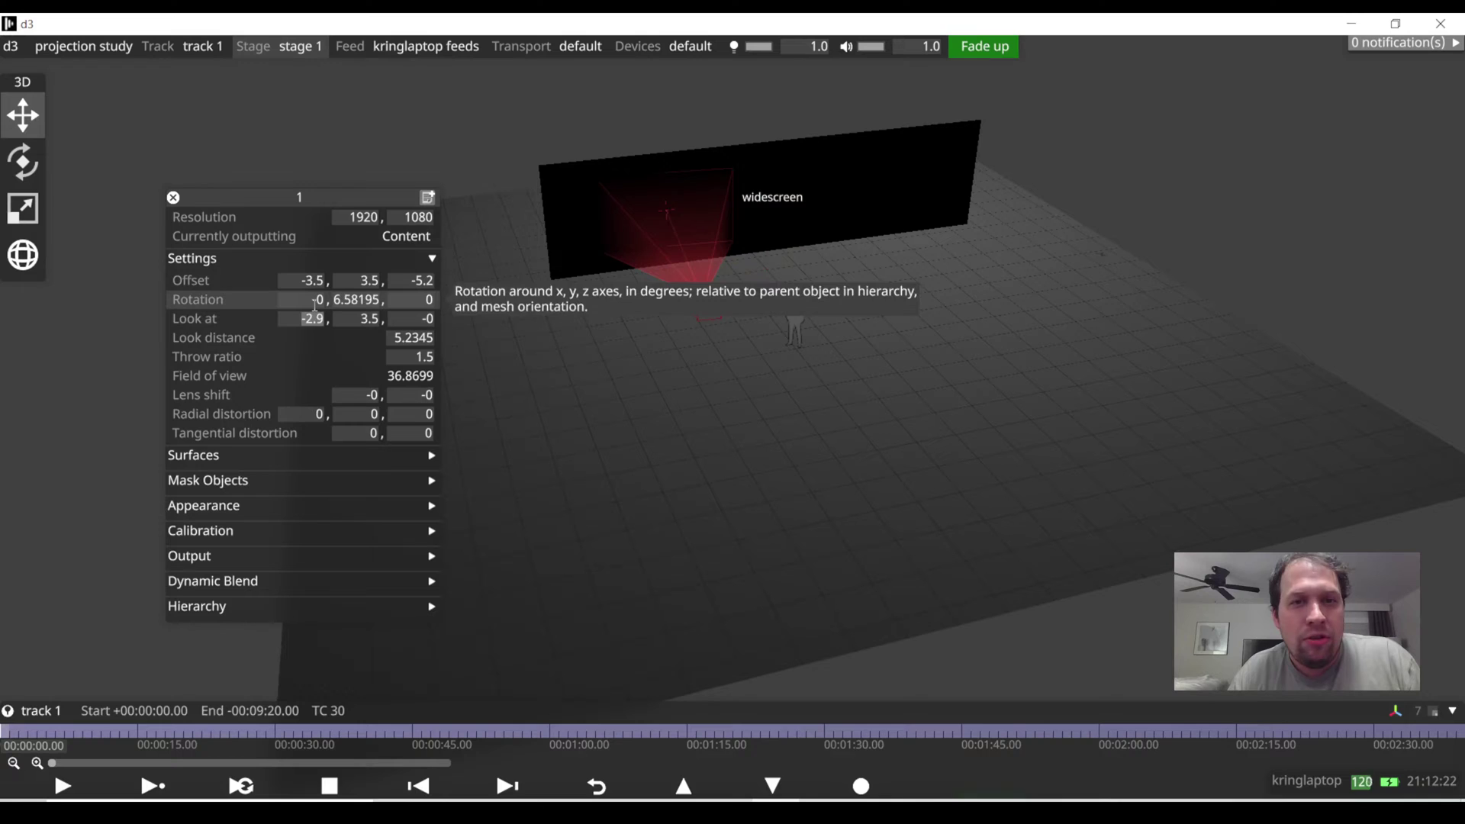
pyautogui.press('BackSpace')
pyautogui.write('4')
# - Move projector 1 farther back from the screen to a Z offset of -7.5
pyautogui.moveTo(627, 304)
pyautogui.mouseDown()
pyautogui.moveTo(680, 323)
pyautogui.moveTo(627, 282)
pyautogui.mouseUp()
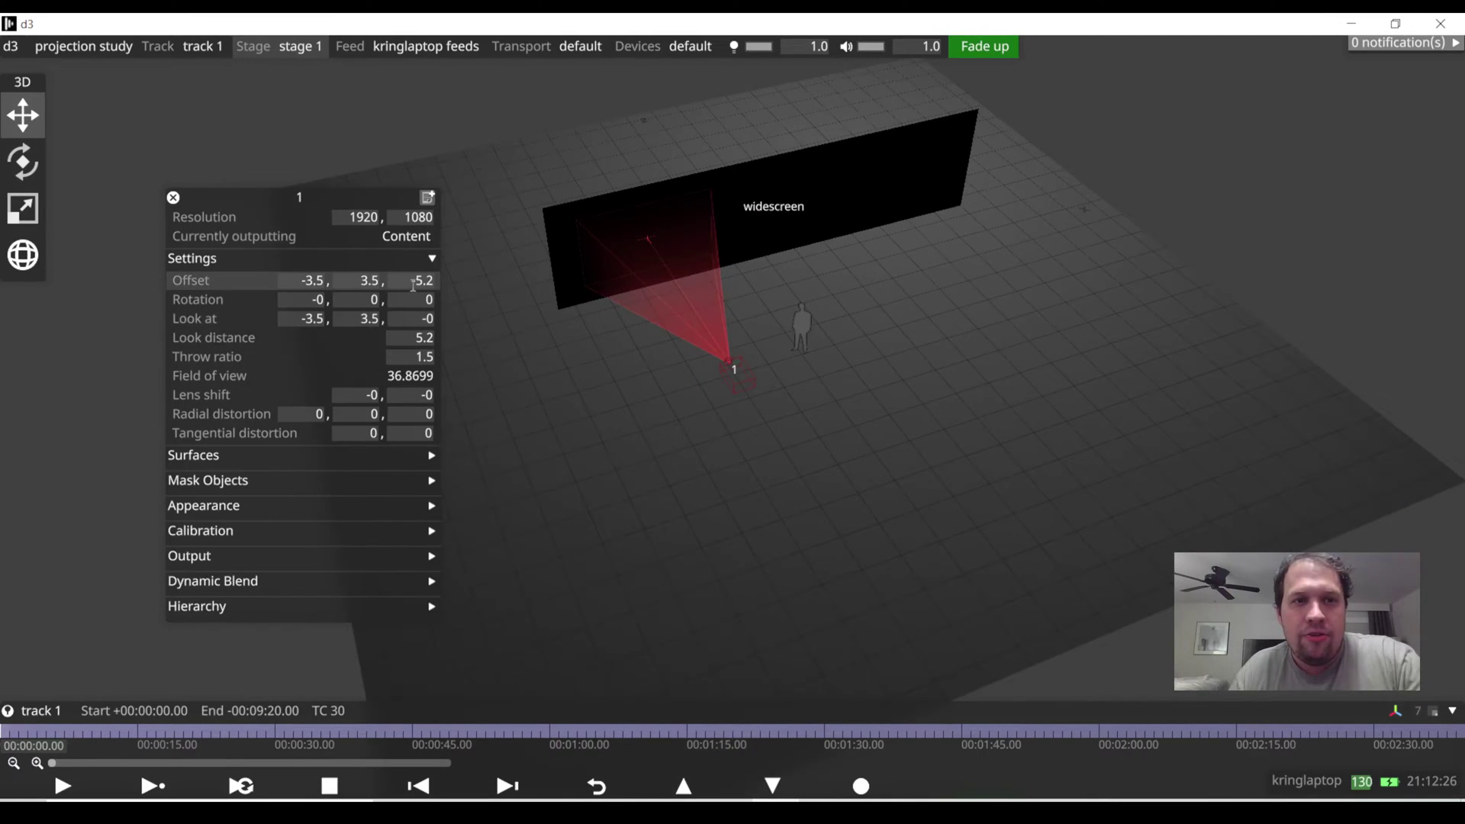
pyautogui.click(419, 281)
pyautogui.write('-7.1')
pyautogui.moveTo(711, 268); pyautogui.dragTo(854, 602)
pyautogui.moveTo(466, 454); pyautogui.dragTo(703, 347)
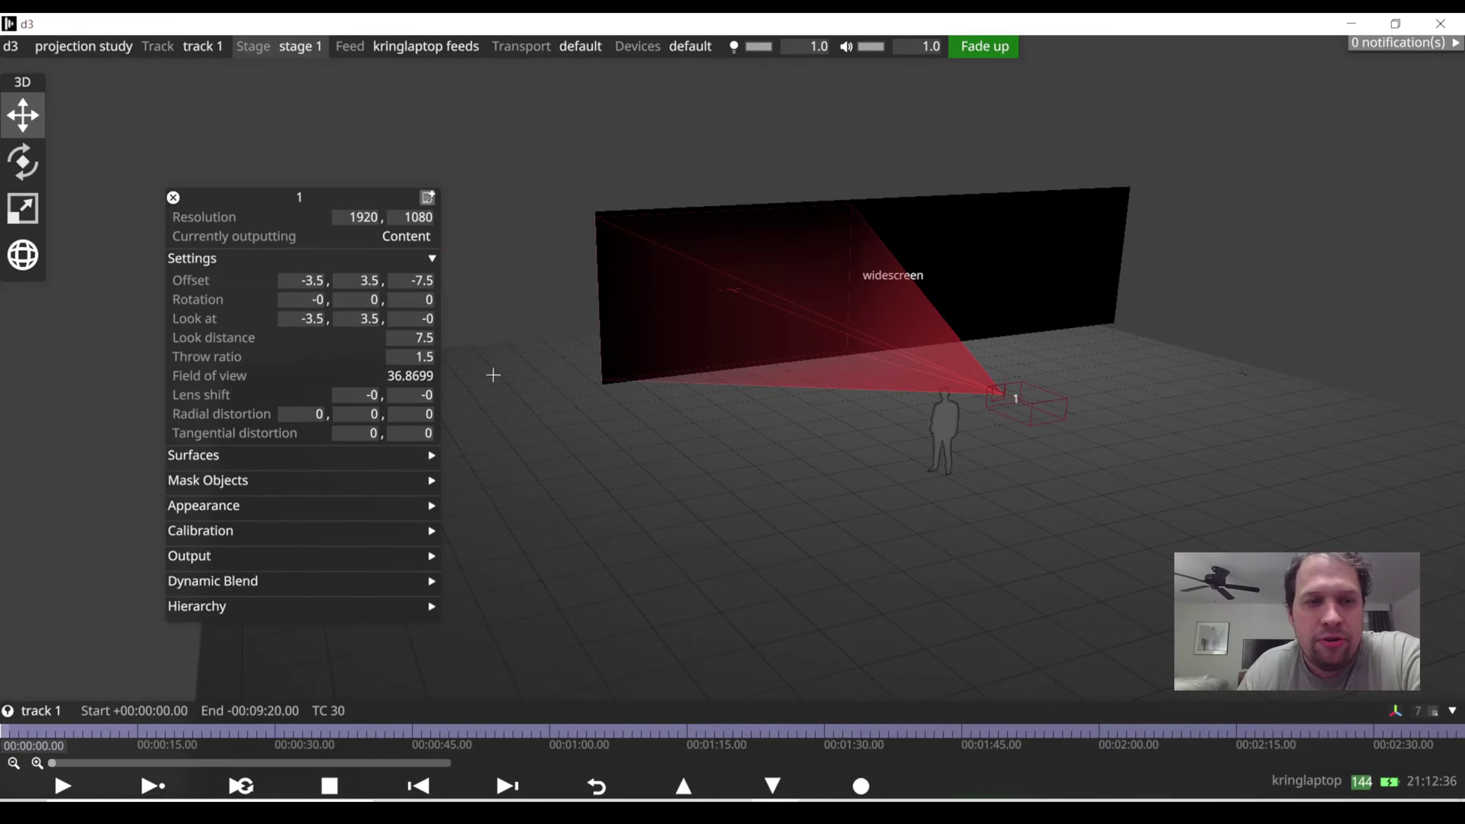
# - Try shifting projector 1's lens horizontally and return the lens shift to 0
pyautogui.click(377, 398)
pyautogui.scroll(2, 378, 399)
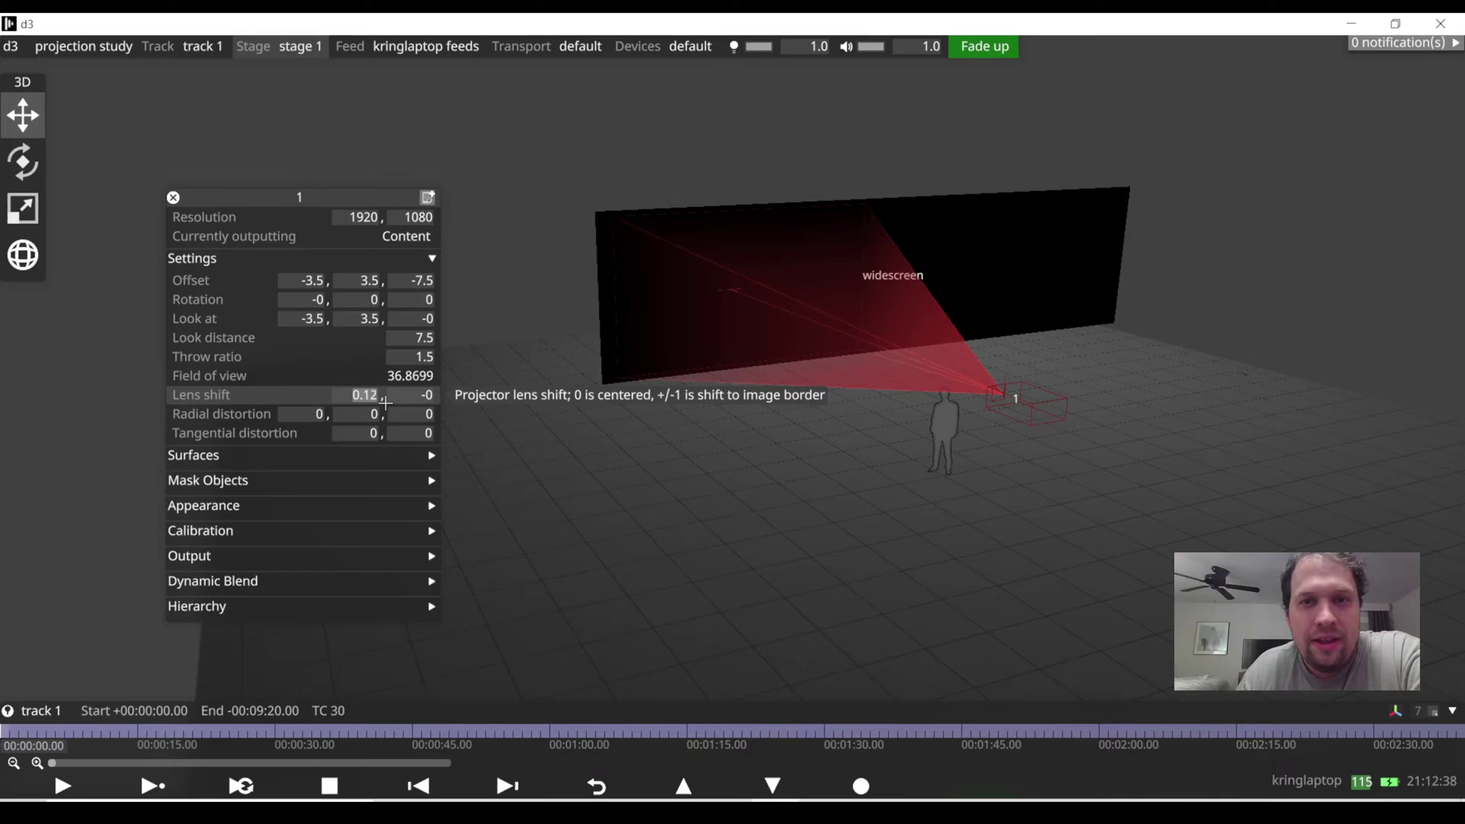
pyautogui.scroll(-17, 396, 401)
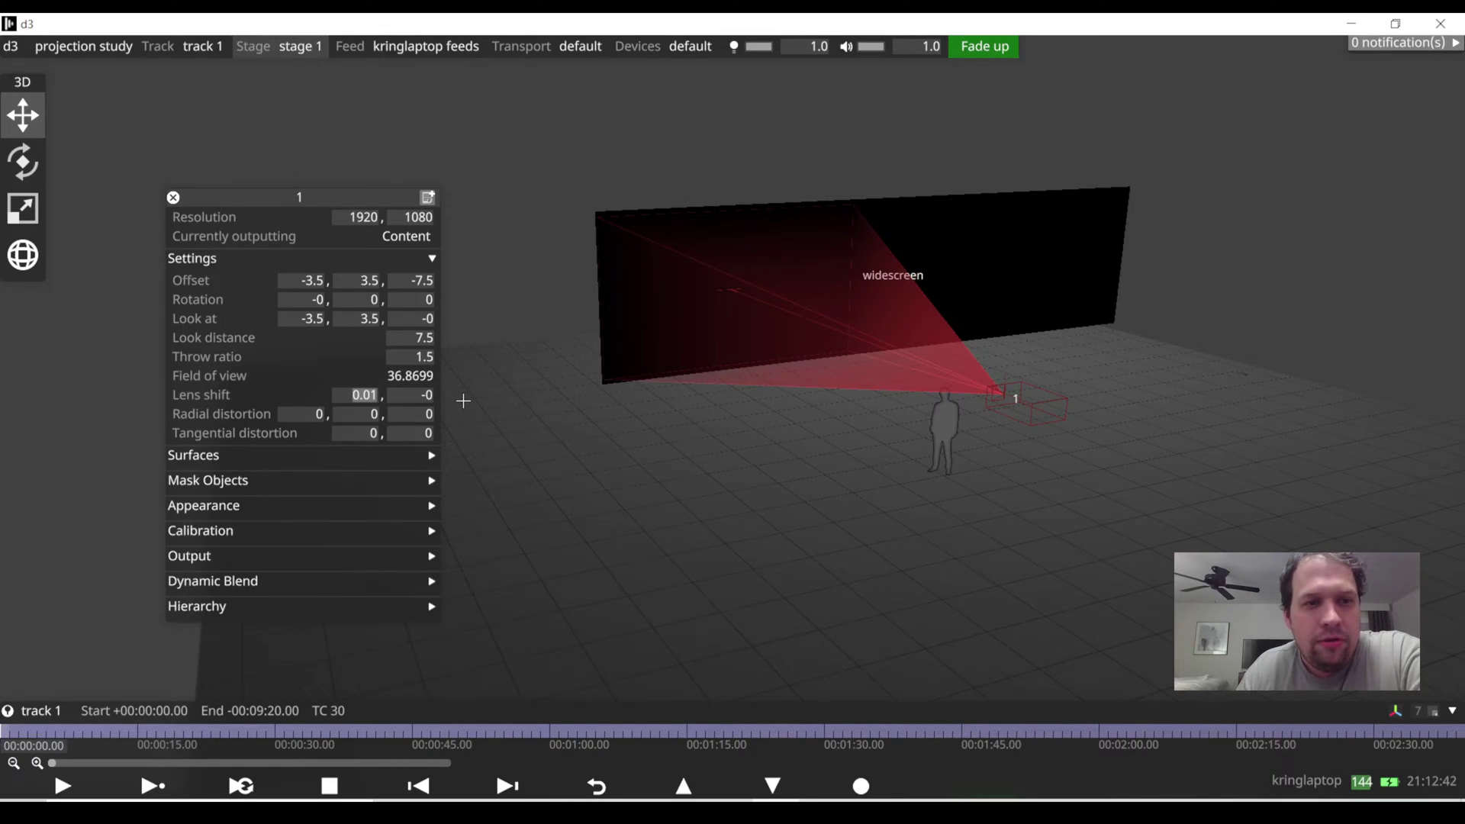
pyautogui.press('BackSpace')
pyautogui.write('1')
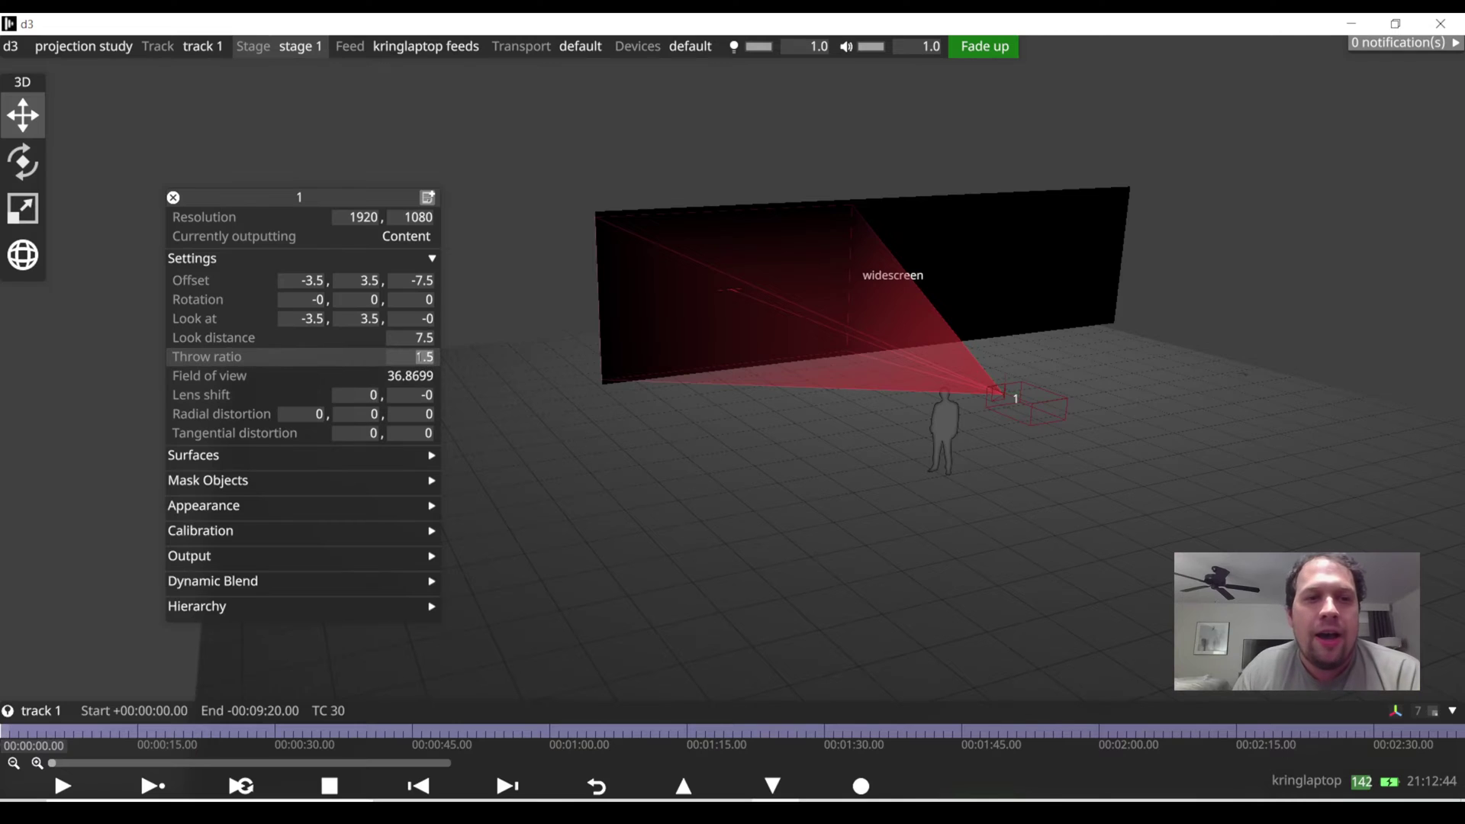
# - Widen projector 1's beam by setting its throw ratio to 1.16
pyautogui.scroll(-20, 420, 356)
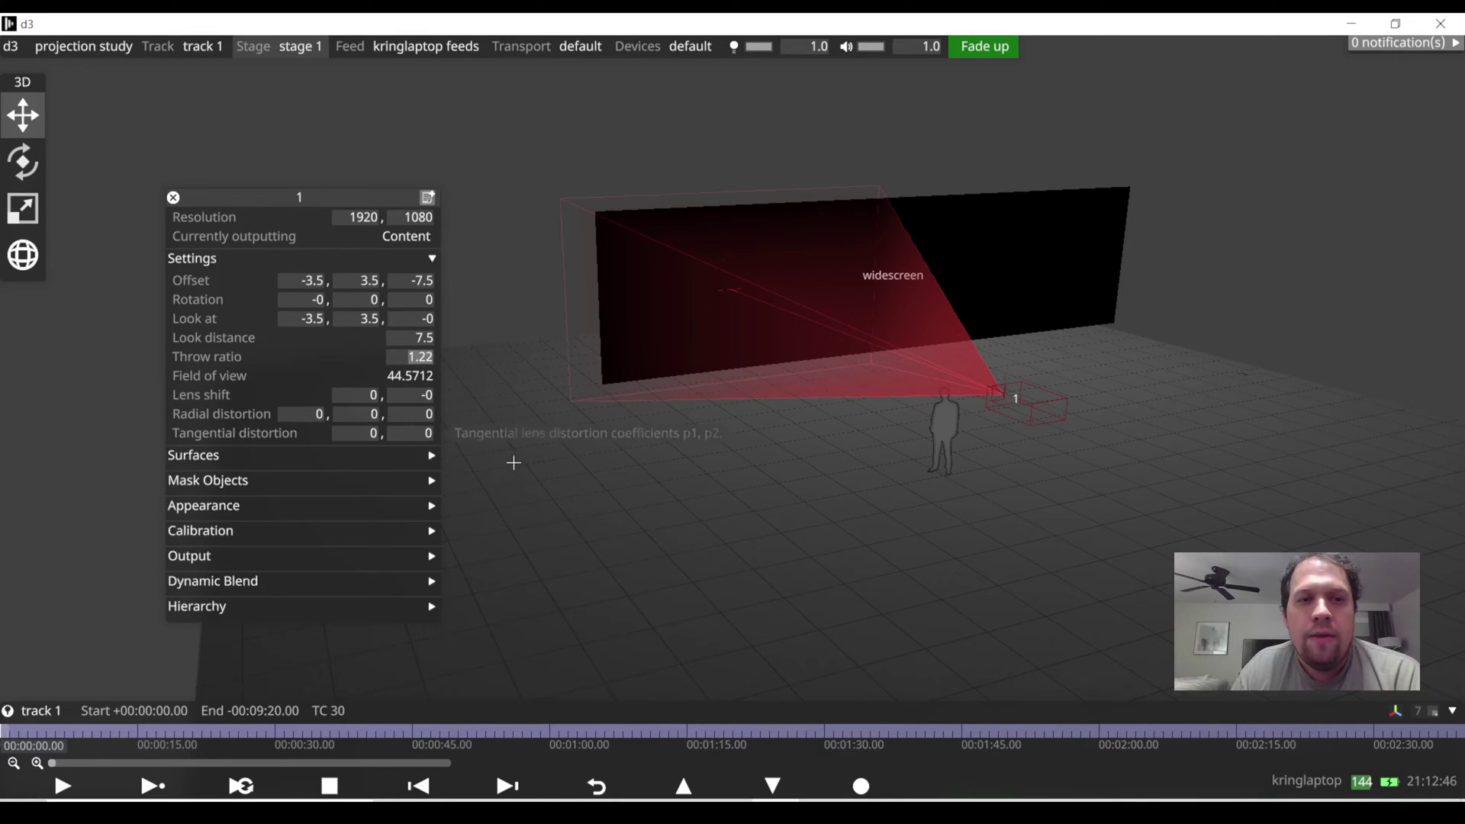
pyautogui.moveTo(524, 462); pyautogui.dragTo(419, 376)
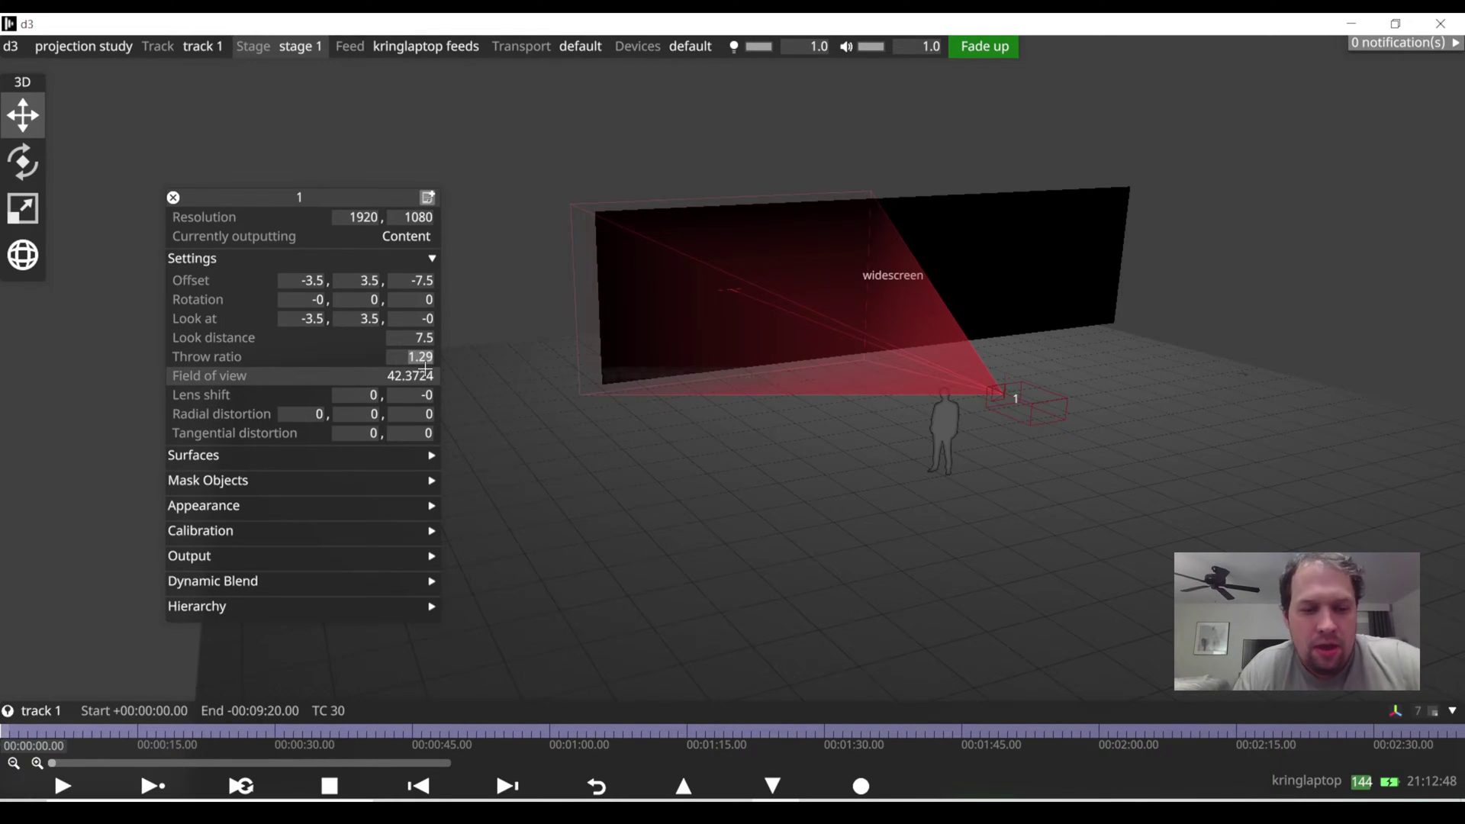
pyautogui.write('1.16')
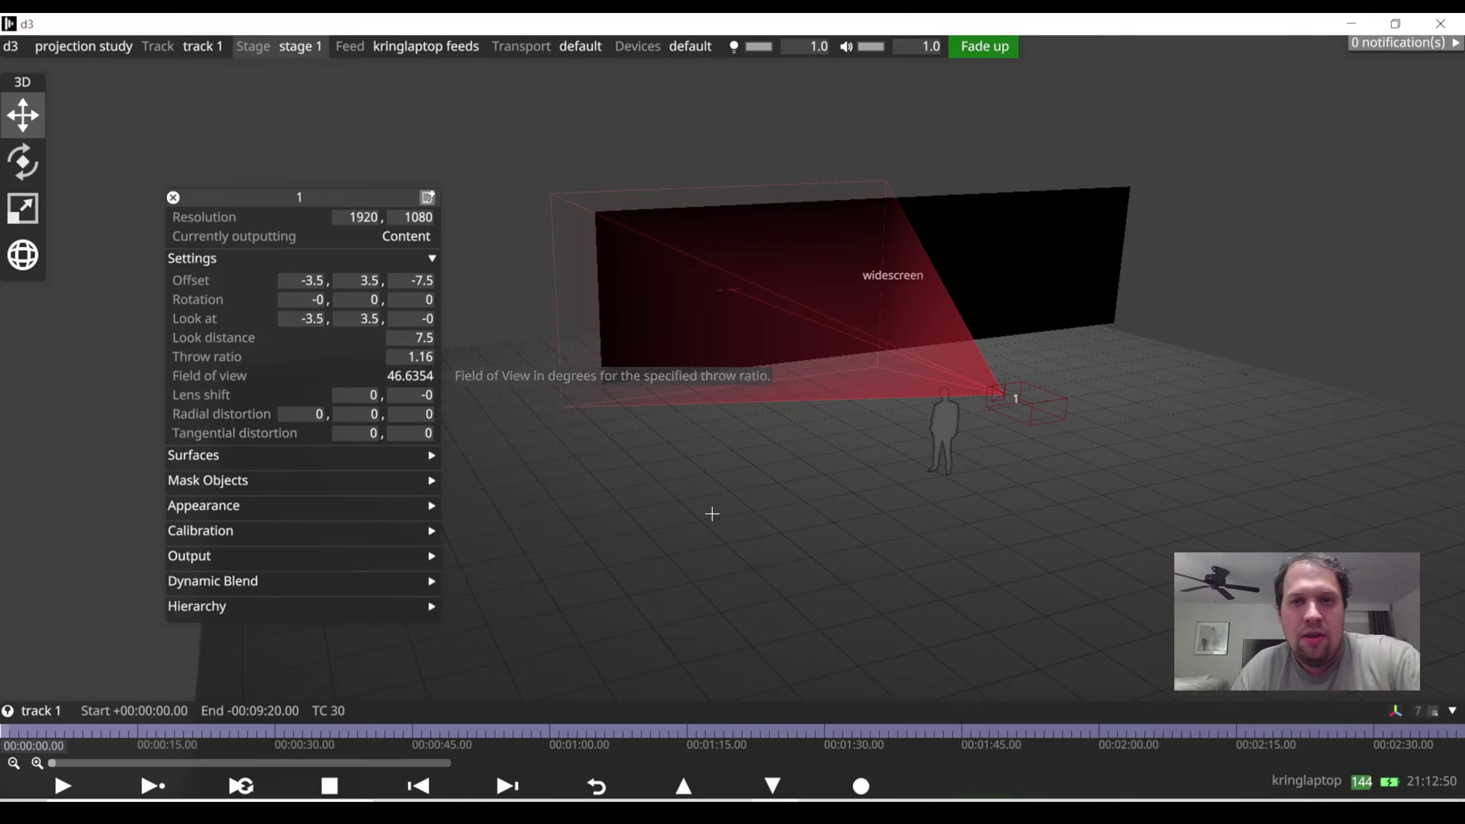
# - Bring projector 1 closer to the screen with a Z offset of -6.3
pyautogui.click(409, 281)
pyautogui.scroll(15, 409, 280)
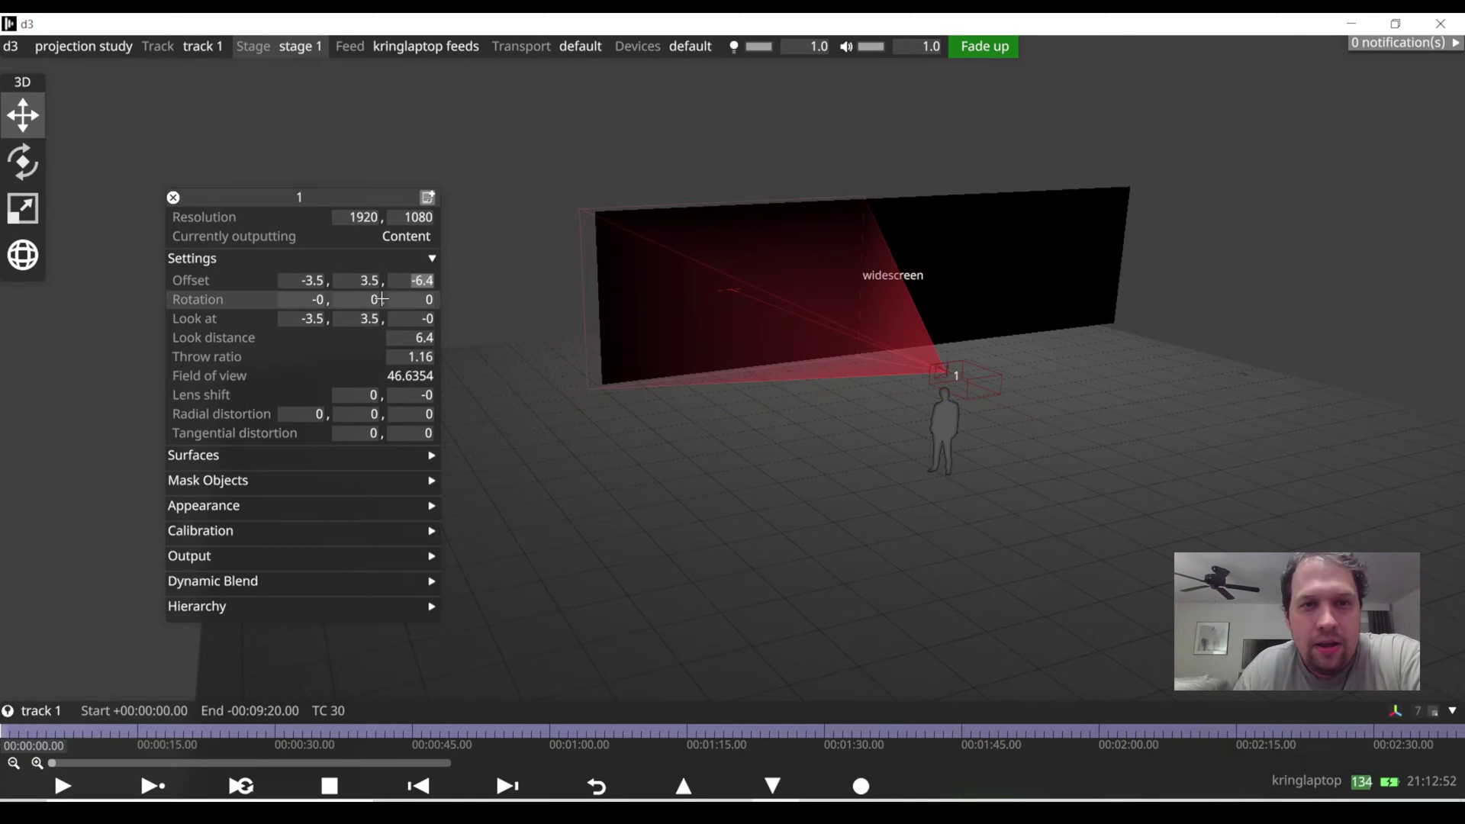
pyautogui.scroll(-3, 379, 298)
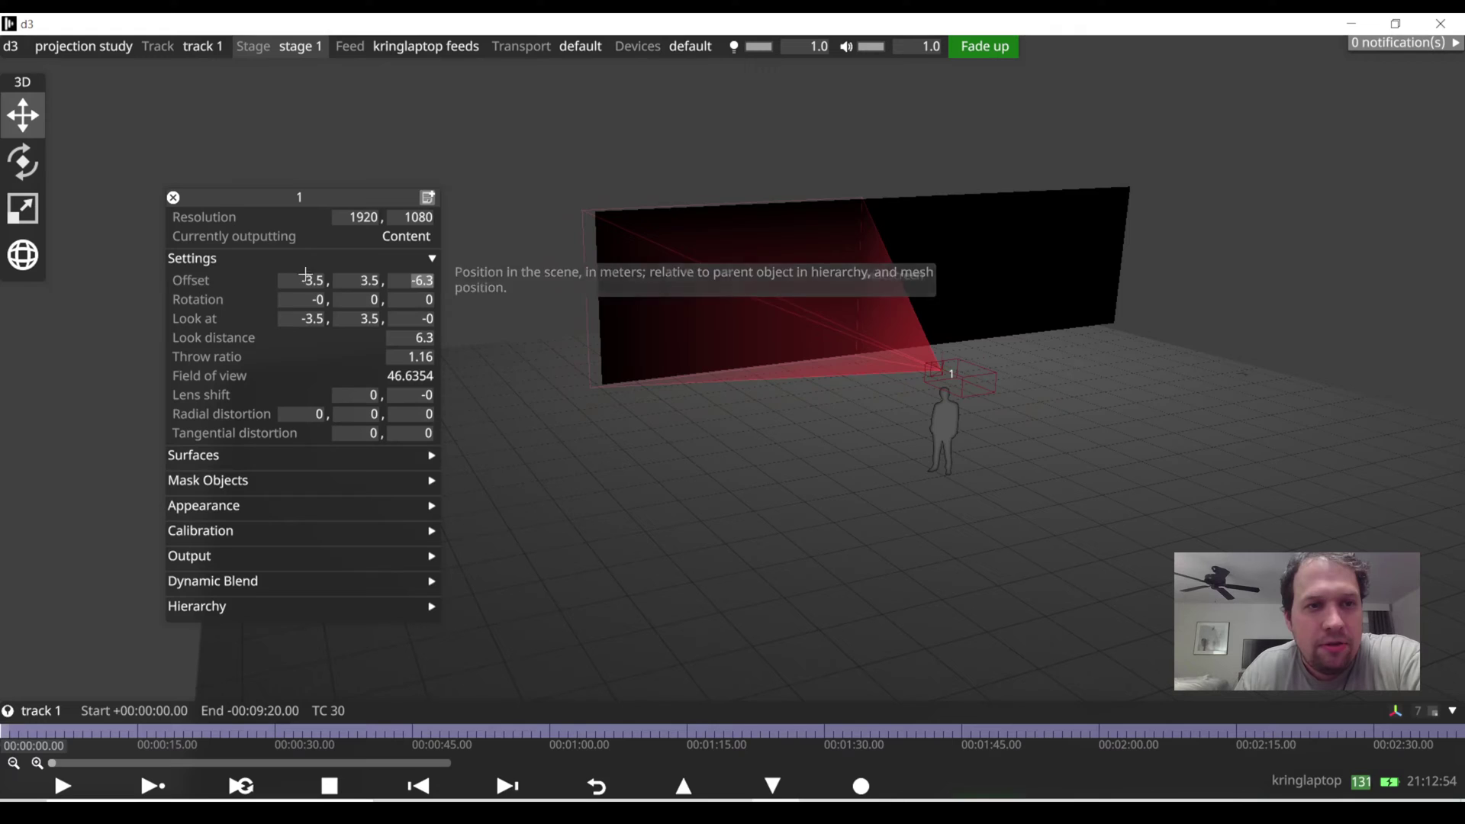
# - Align projector 1 with the screen's outer edge by setting its X offset and look-at X to -3.3
pyautogui.click(312, 281)
pyautogui.scroll(5, 313, 281)
pyautogui.click(313, 319)
pyautogui.scroll(5, 312, 318)
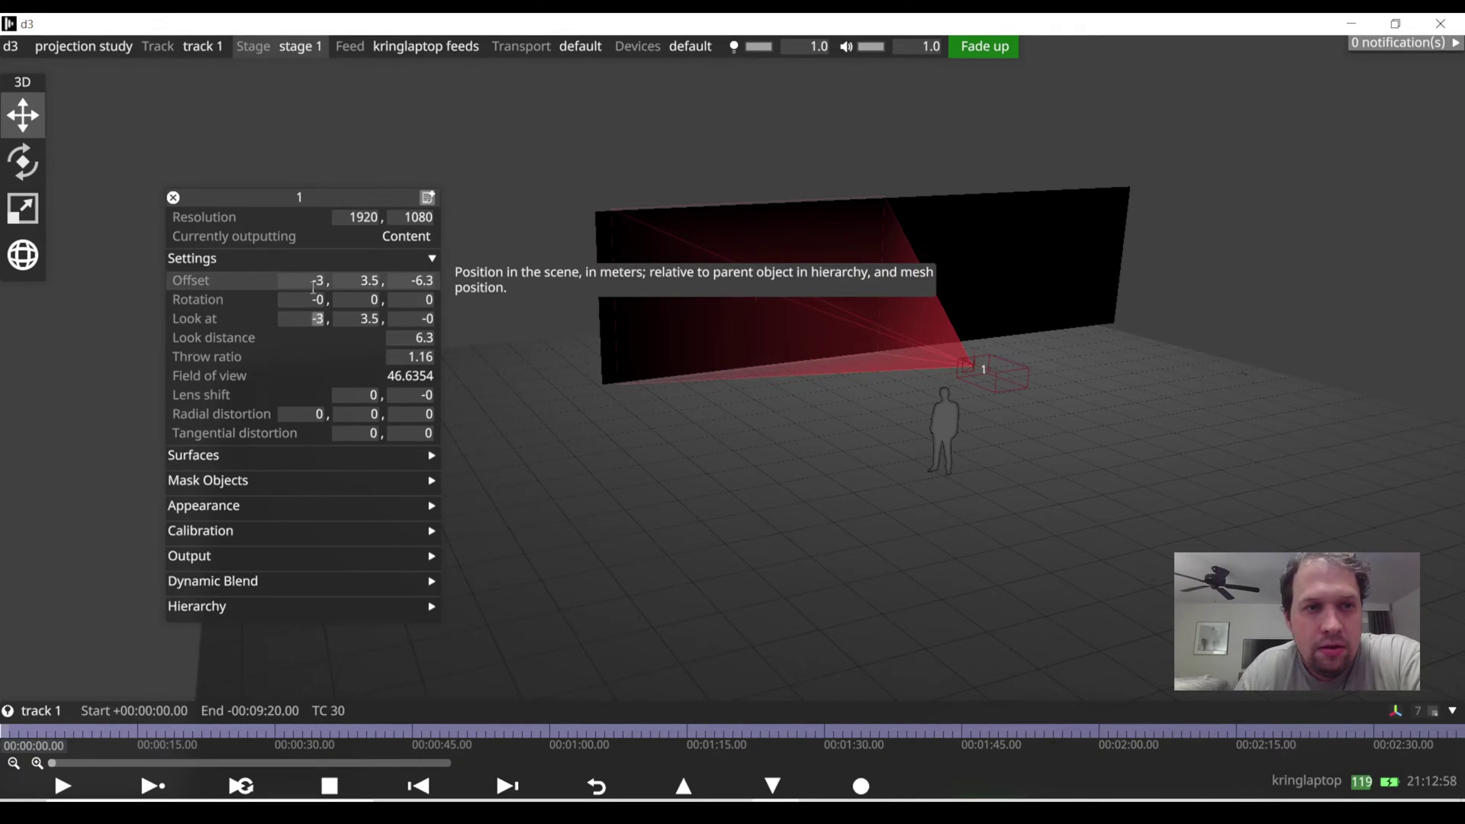
pyautogui.scroll(-2, 313, 281)
pyautogui.scroll(-1, 326, 320)
pyautogui.scroll(-1, 326, 321)
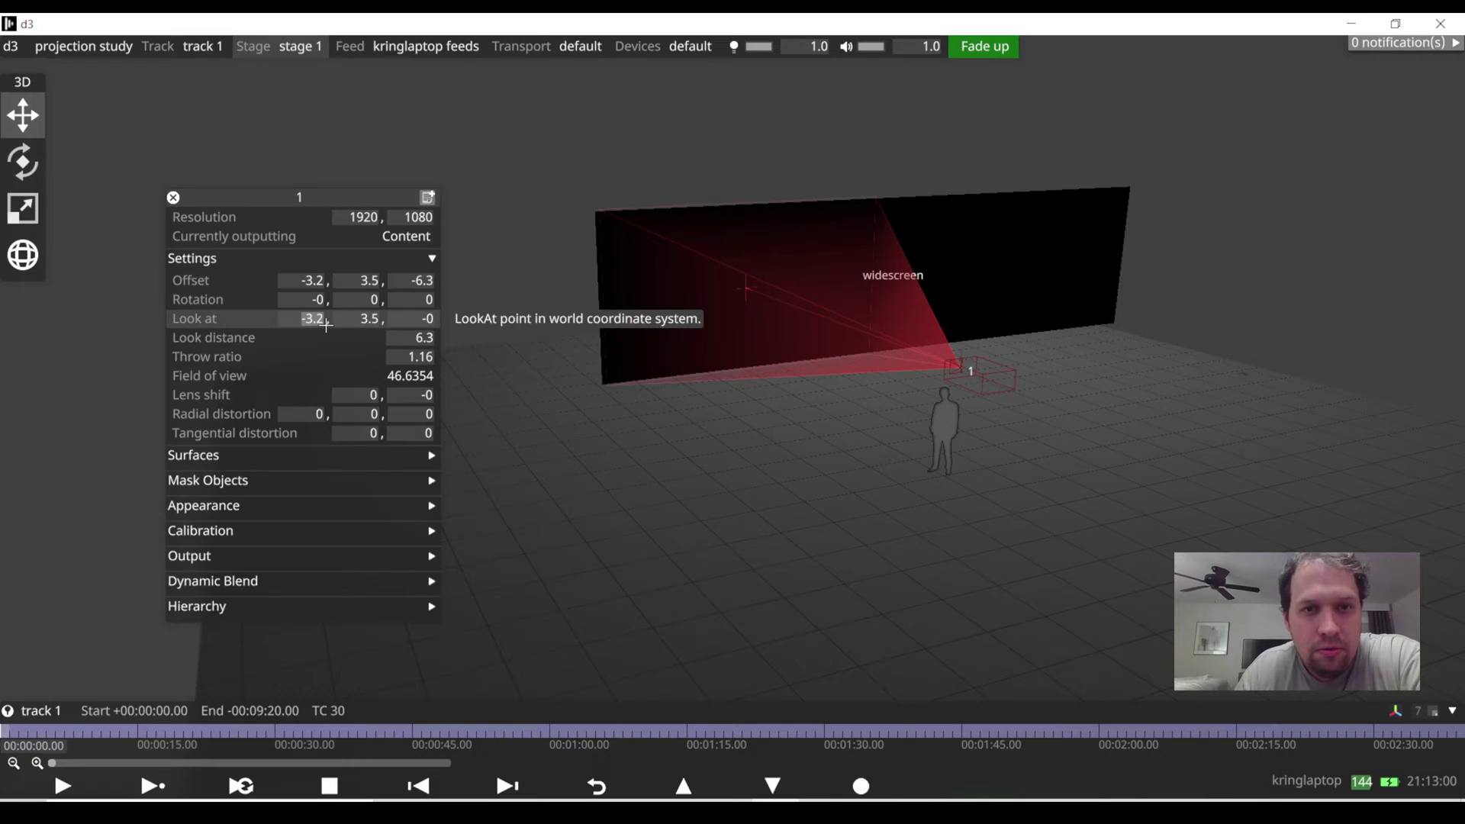
pyautogui.scroll(-1, 325, 281)
pyautogui.click(326, 325)
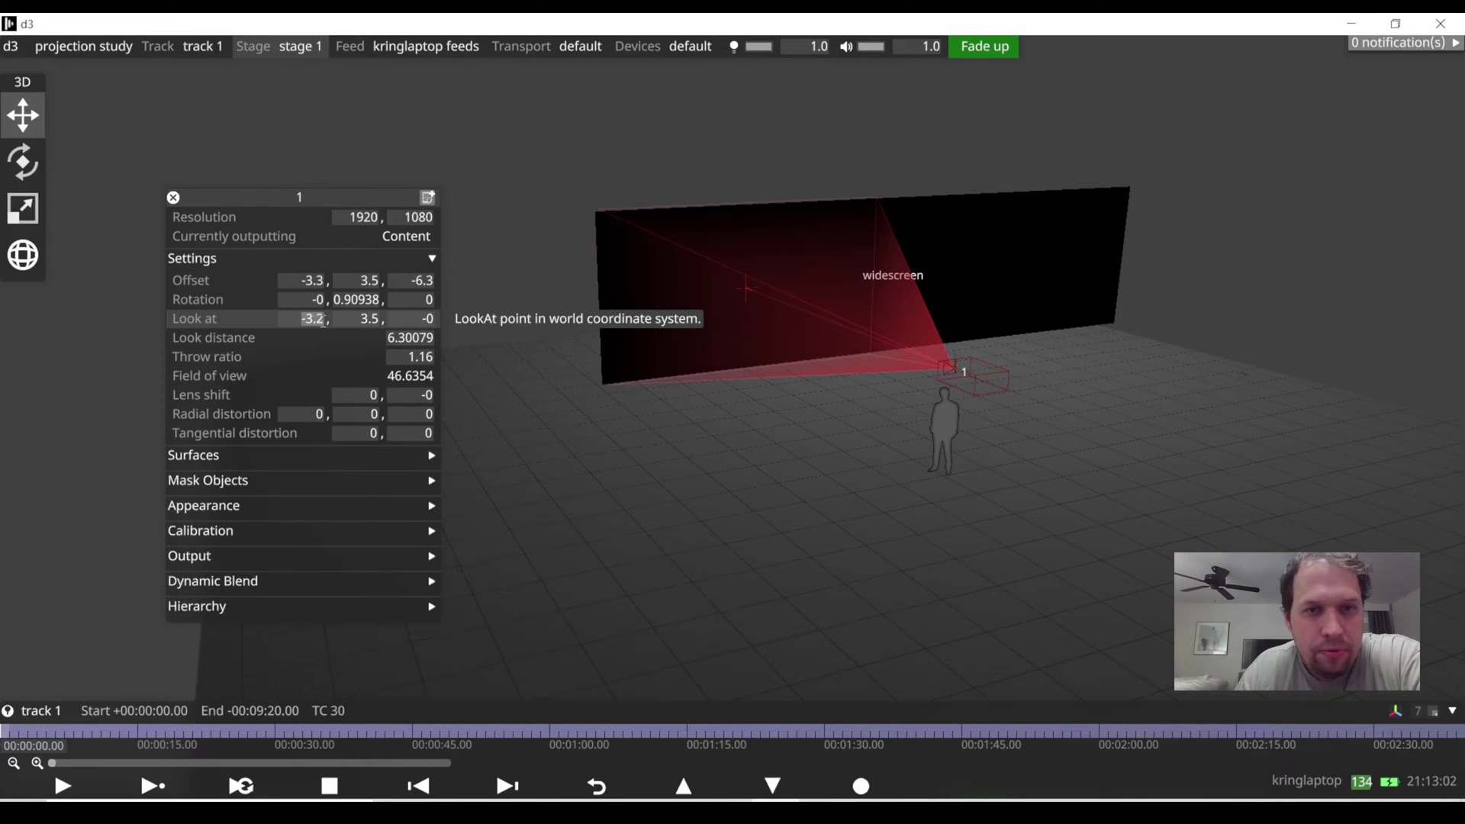
pyautogui.scroll(-1, 326, 325)
# - Assign the widescreen surface to projector 1's surfaces list and close the projector's properties
pyautogui.moveTo(900, 381)
pyautogui.mouseDown()
pyautogui.moveTo(745, 436)
pyautogui.moveTo(877, 380)
pyautogui.mouseUp()
pyautogui.moveTo(877, 380); pyautogui.dragTo(762, 501, button='right')
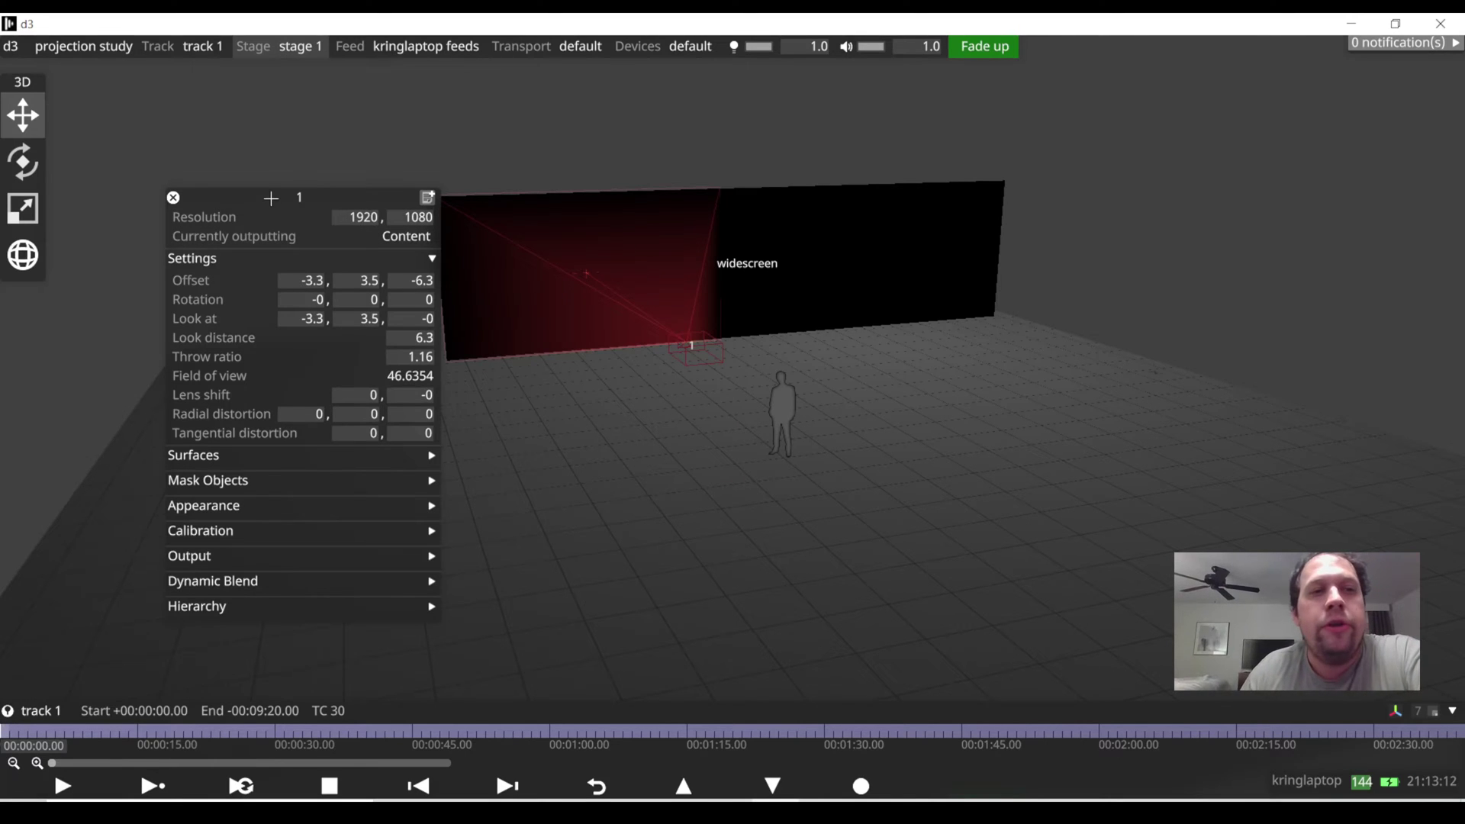
pyautogui.moveTo(271, 197); pyautogui.dragTo(228, 158)
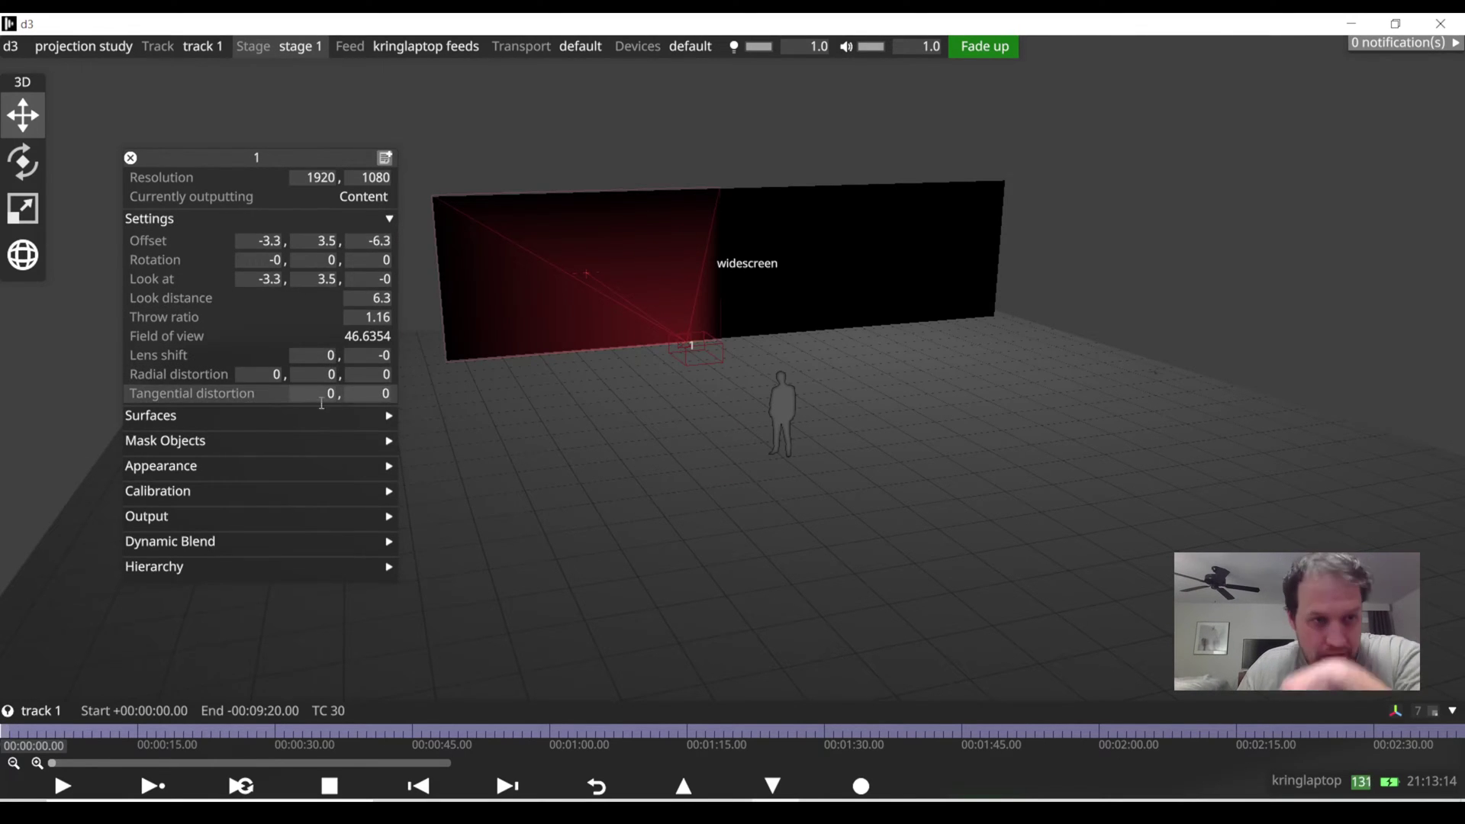
pyautogui.click(130, 158)
pyautogui.click(694, 356)
pyautogui.moveTo(718, 365); pyautogui.dragTo(161, 162)
pyautogui.click(159, 417)
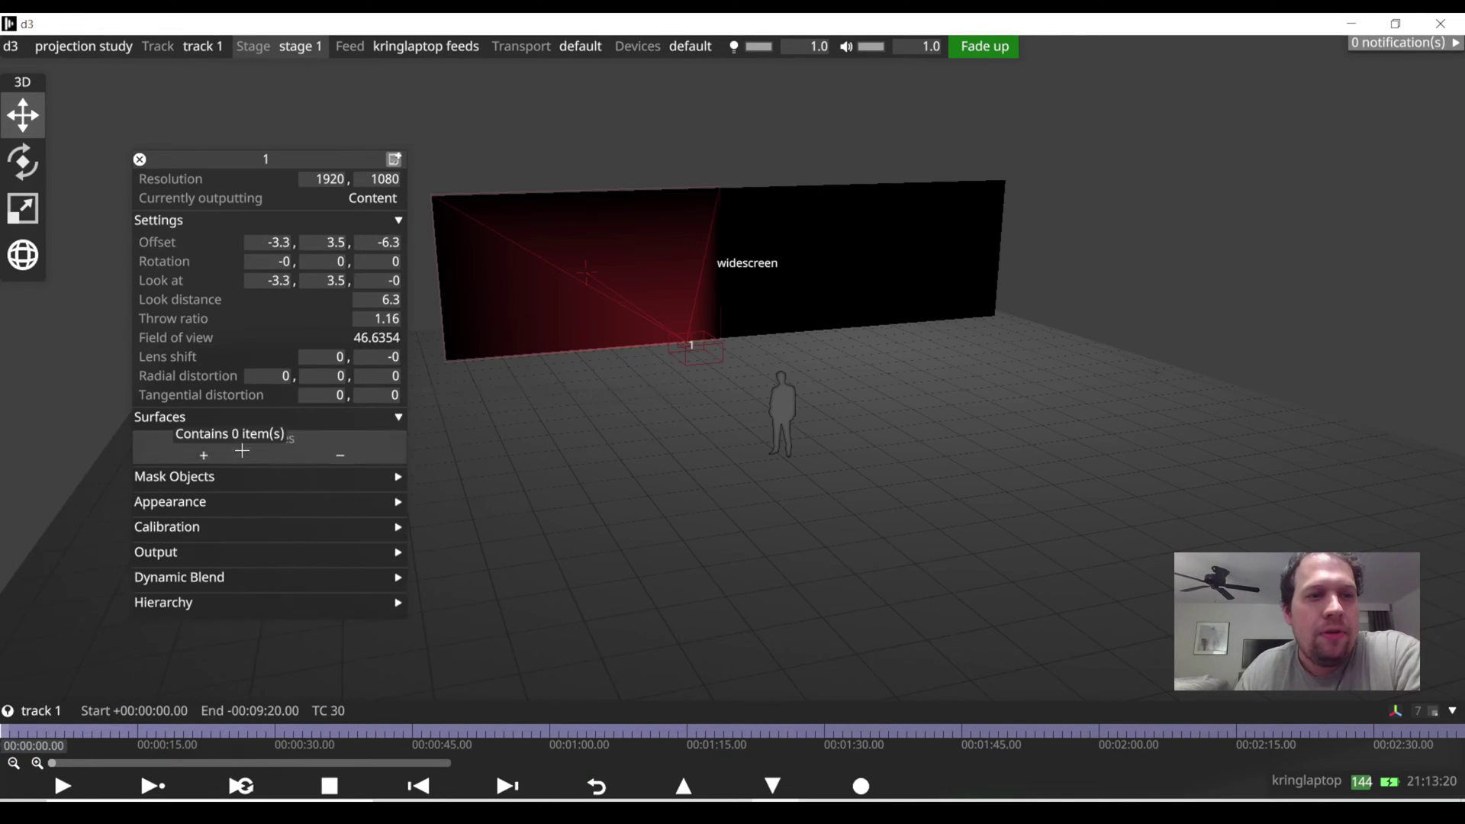
pyautogui.click(268, 438)
pyautogui.click(605, 491)
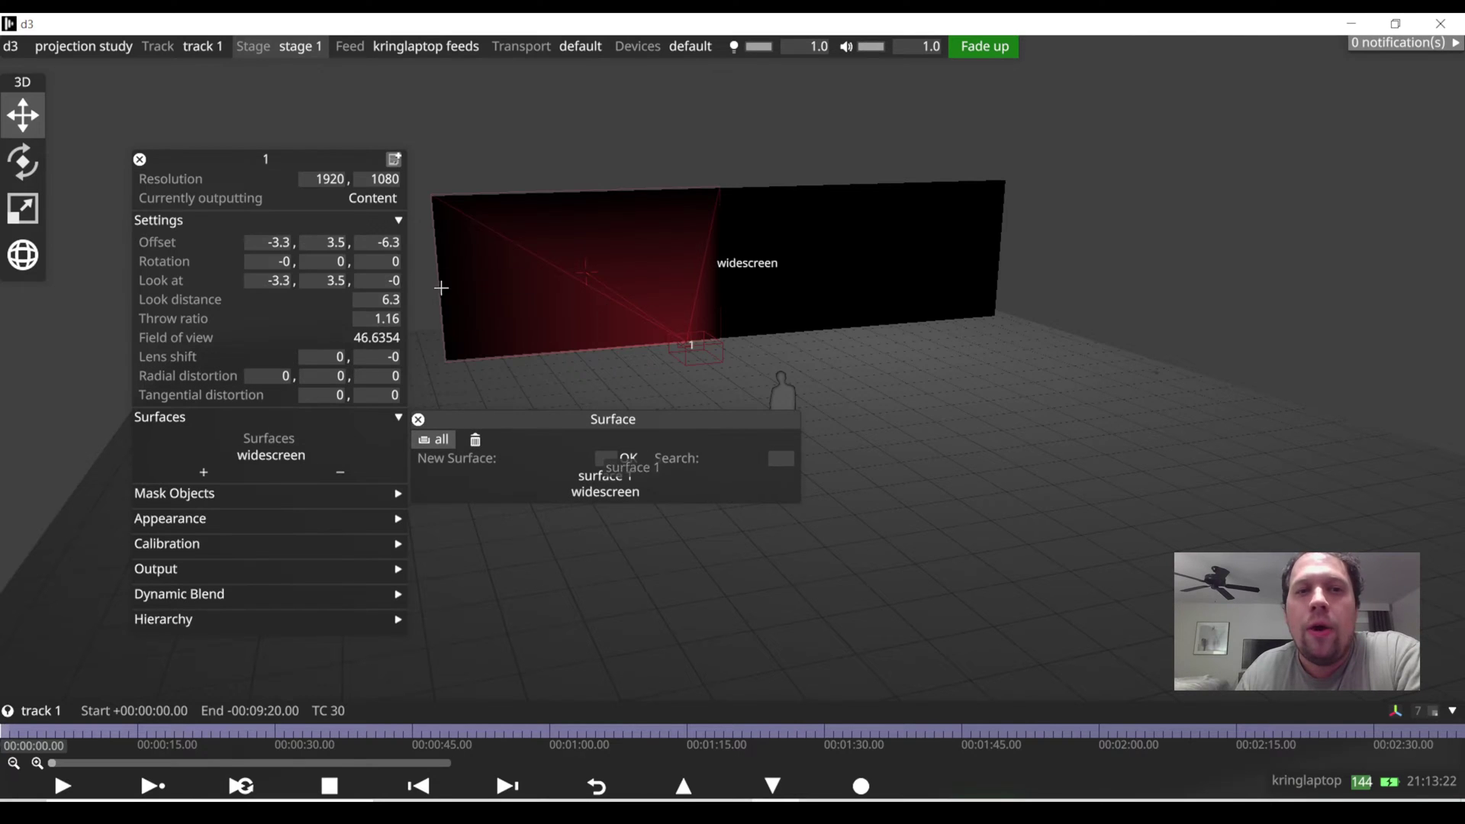
pyautogui.click(139, 159)
# - Reopen projector 1's properties and duplicate the projector under the name 2
pyautogui.moveTo(732, 379); pyautogui.dragTo(696, 353)
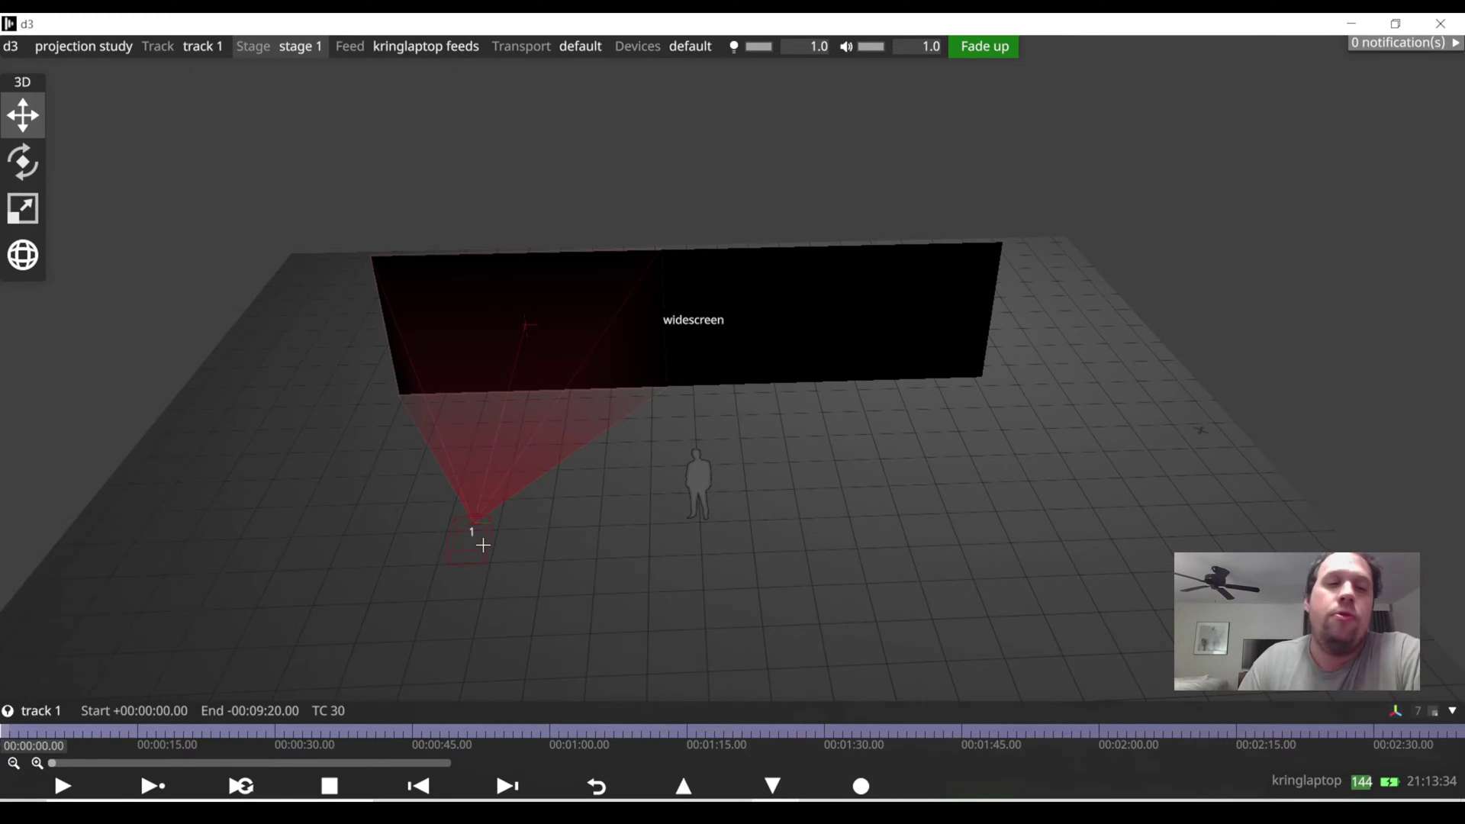
pyautogui.scroll(-1, 484, 540)
pyautogui.scroll(-1, 513, 554)
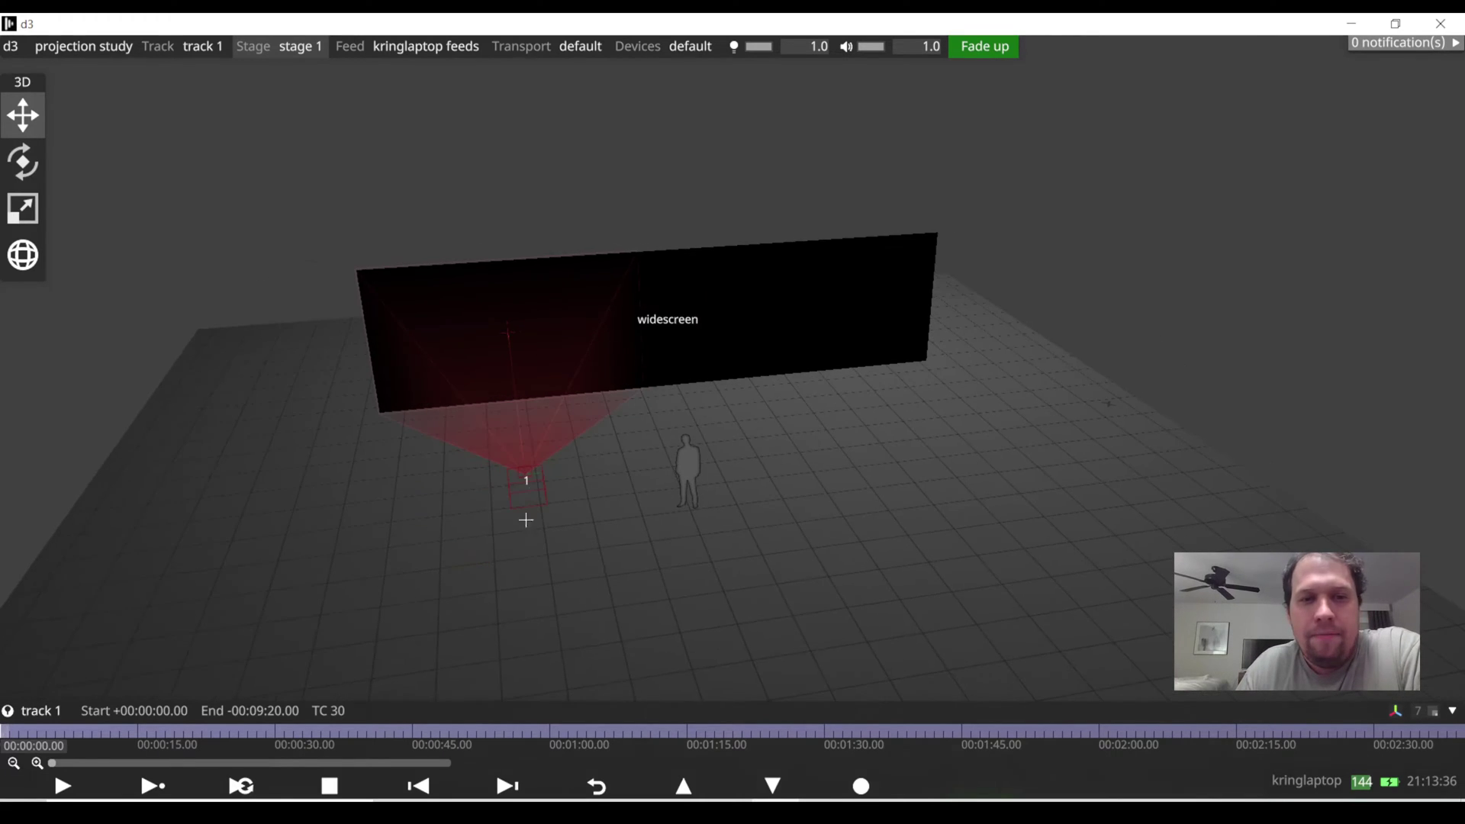
pyautogui.click(533, 477)
pyautogui.moveTo(602, 328); pyautogui.dragTo(225, 181)
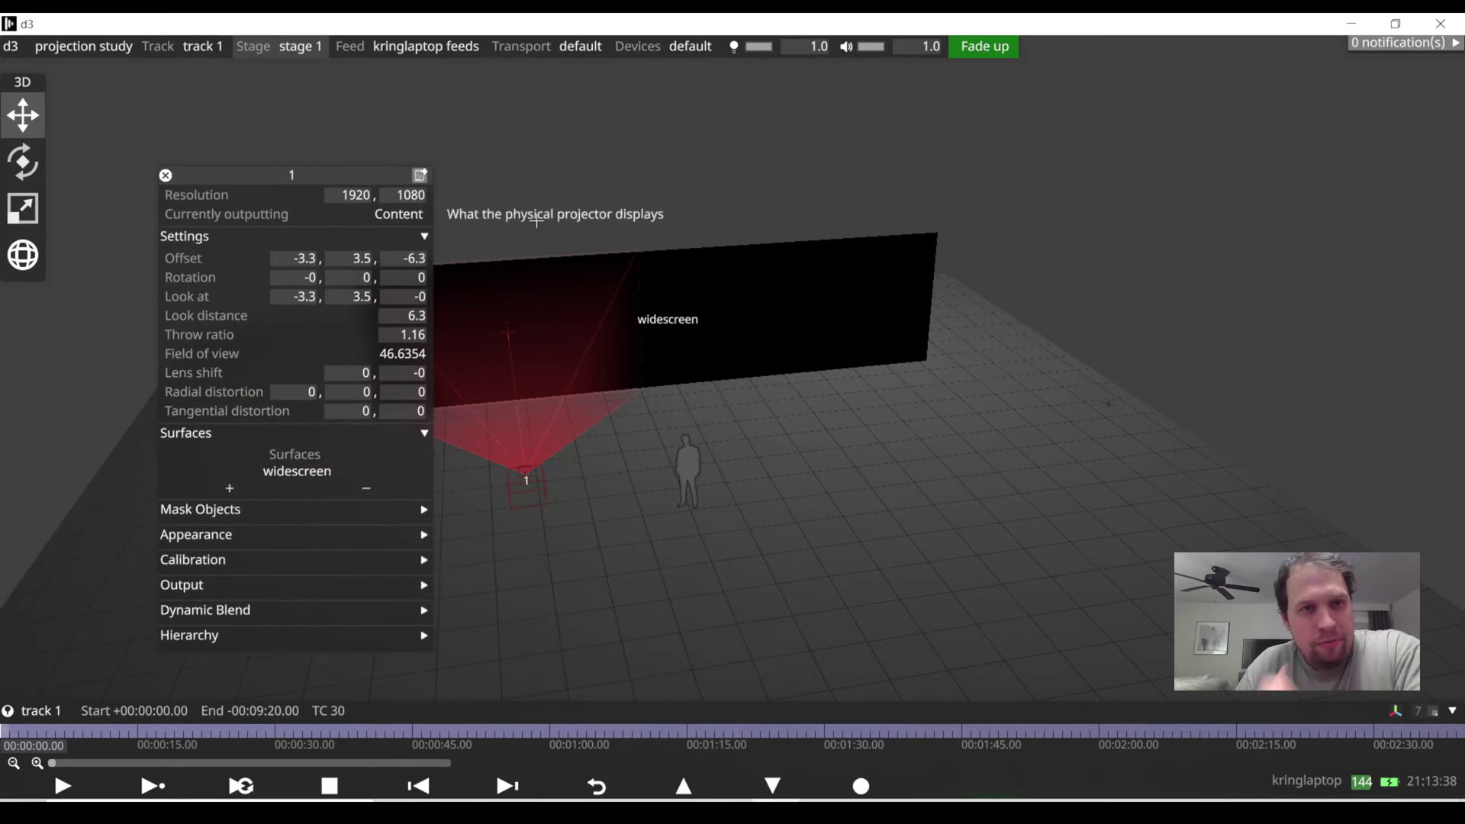
pyautogui.scroll(-2, 640, 424)
pyautogui.moveTo(642, 460); pyautogui.dragTo(625, 486)
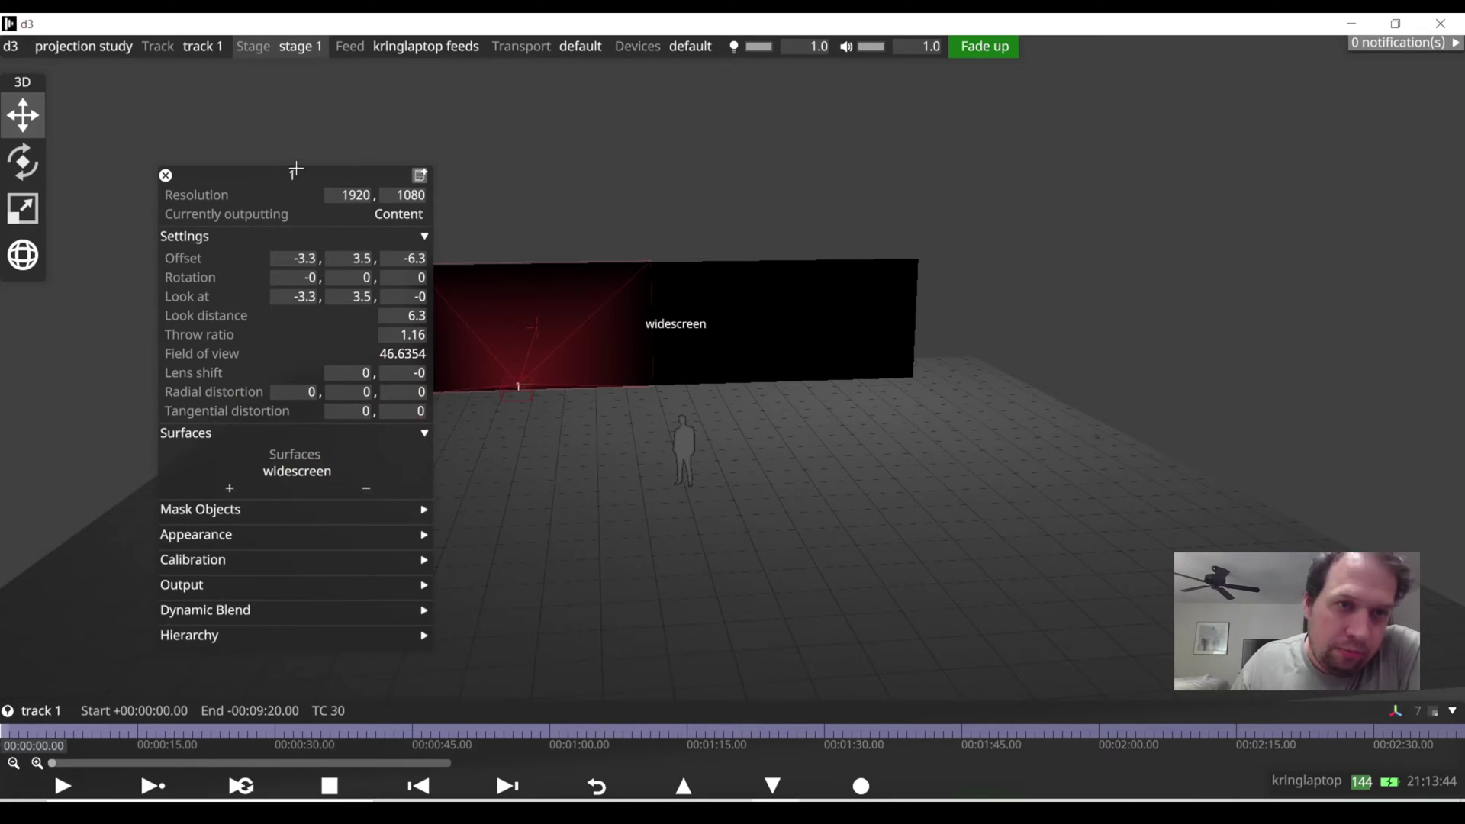
pyautogui.click(291, 170)
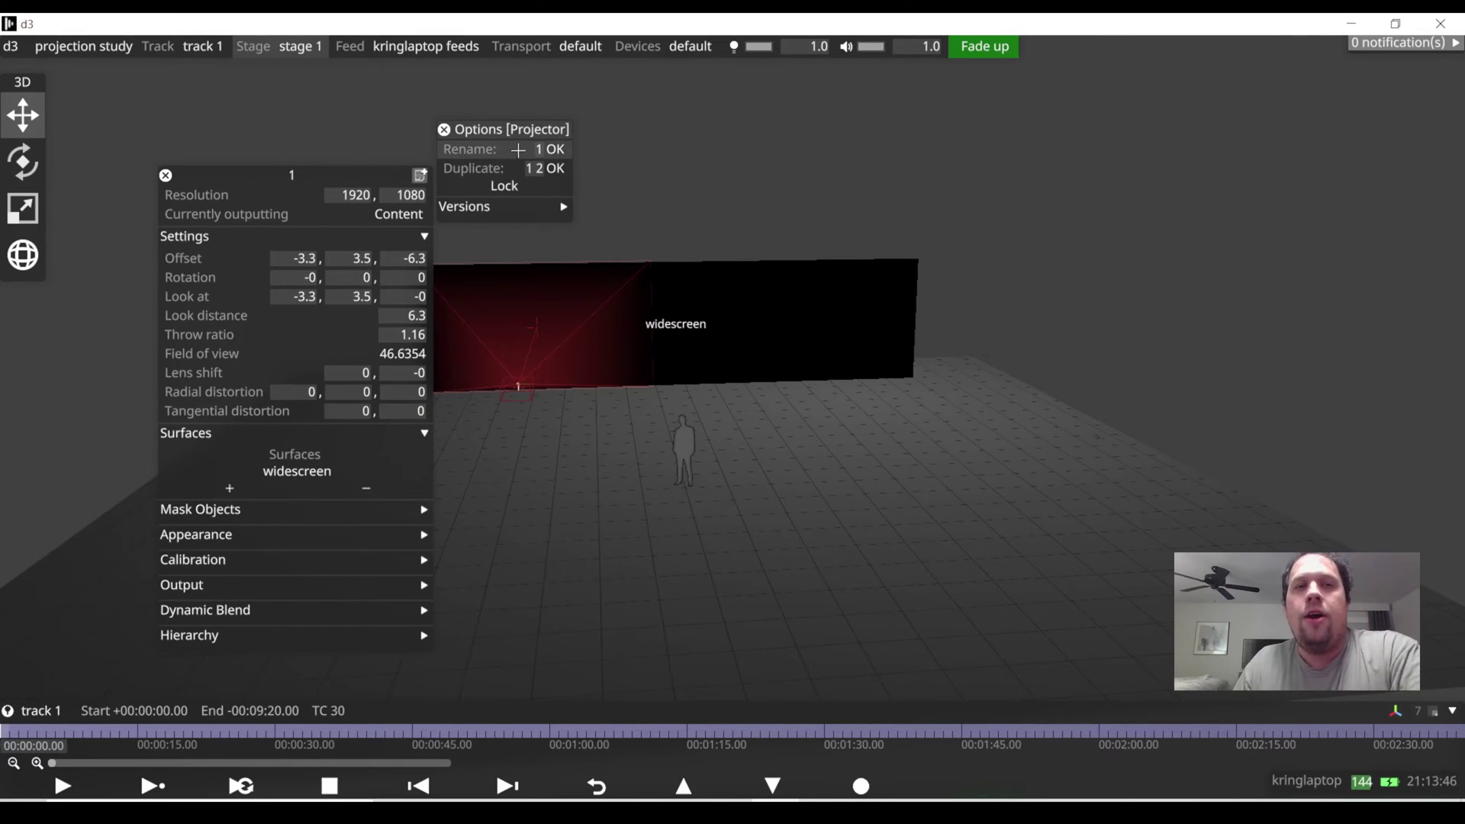
pyautogui.click(538, 171)
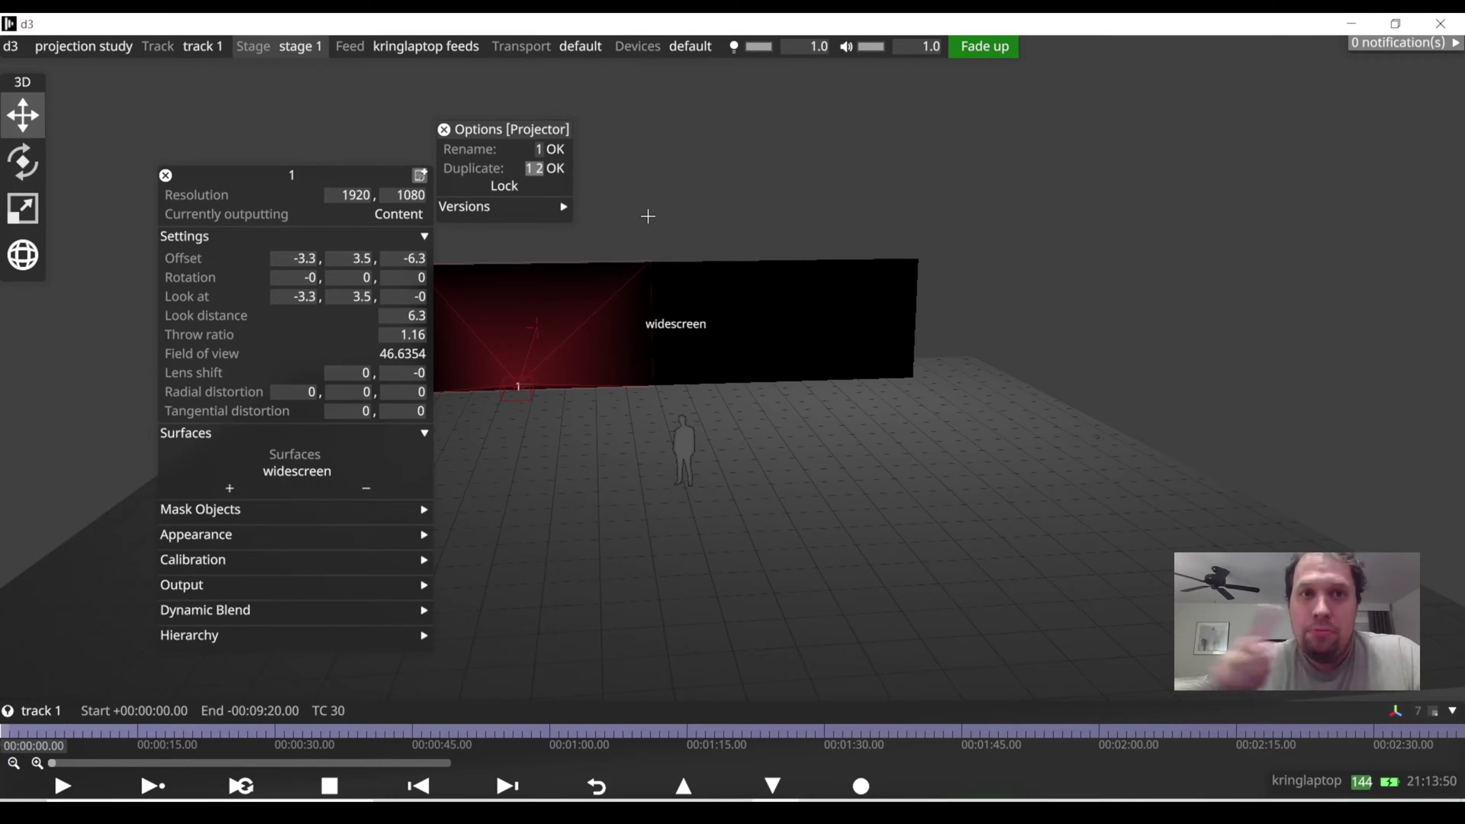
pyautogui.press('Return')
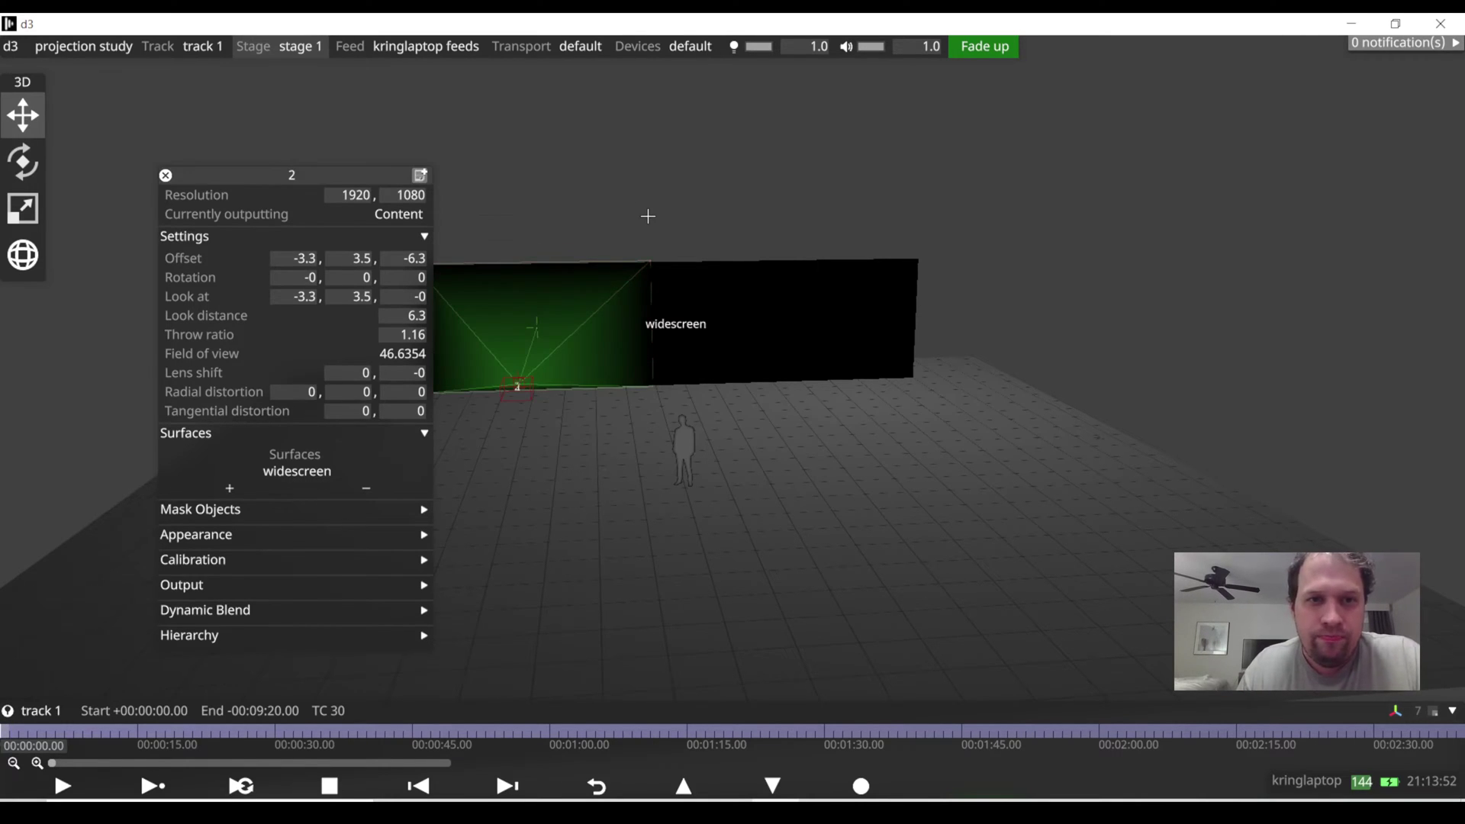
# - Try shifting projector 2 toward the screen's middle with an X offset of -2 and a matching look-at adjustment
pyautogui.moveTo(605, 370); pyautogui.dragTo(824, 442, button='middle')
pyautogui.scroll(5, 628, 455)
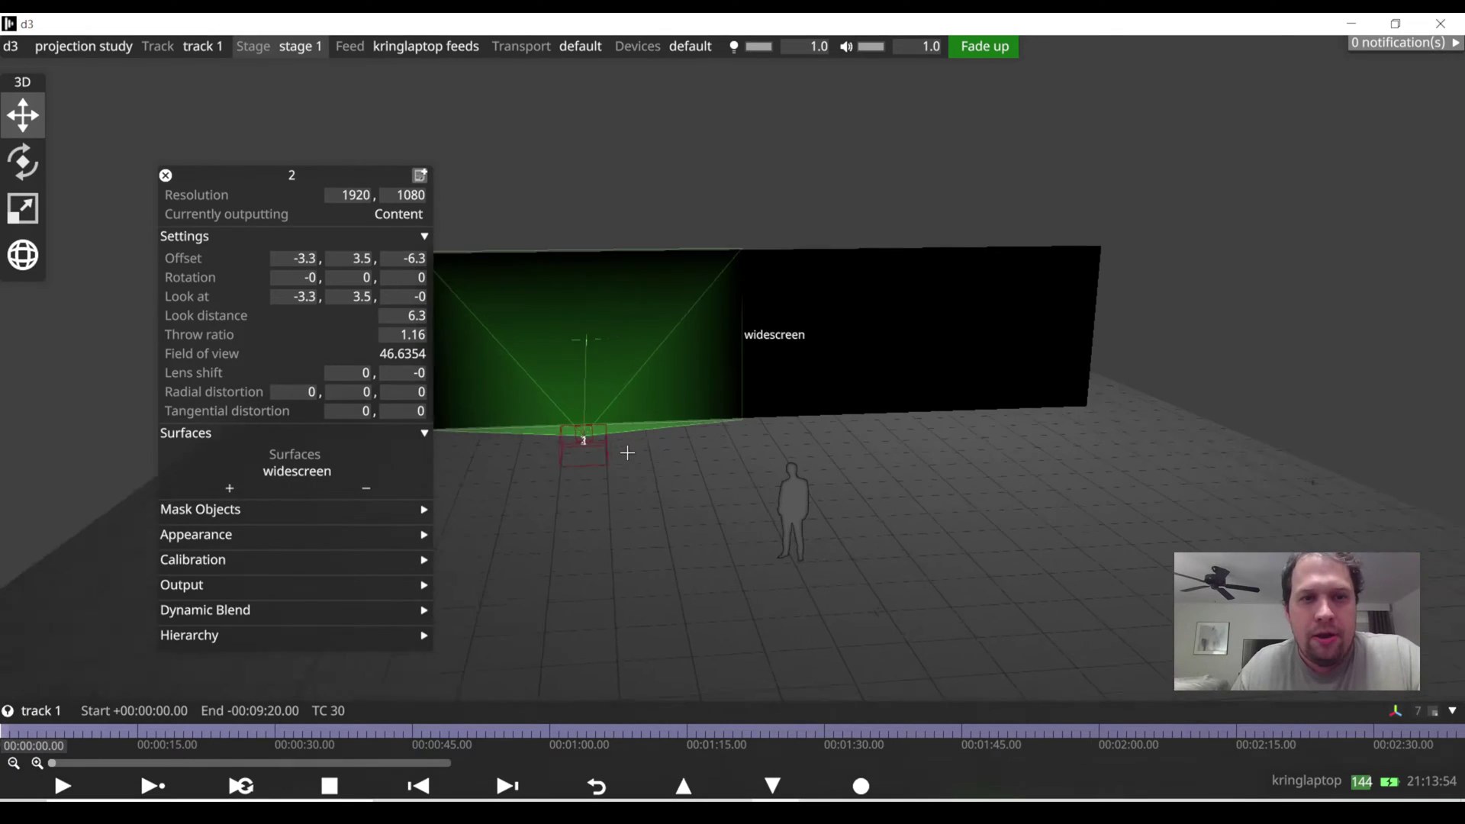
pyautogui.moveTo(605, 451); pyautogui.dragTo(870, 469, button='middle')
pyautogui.moveTo(769, 479); pyautogui.dragTo(839, 542)
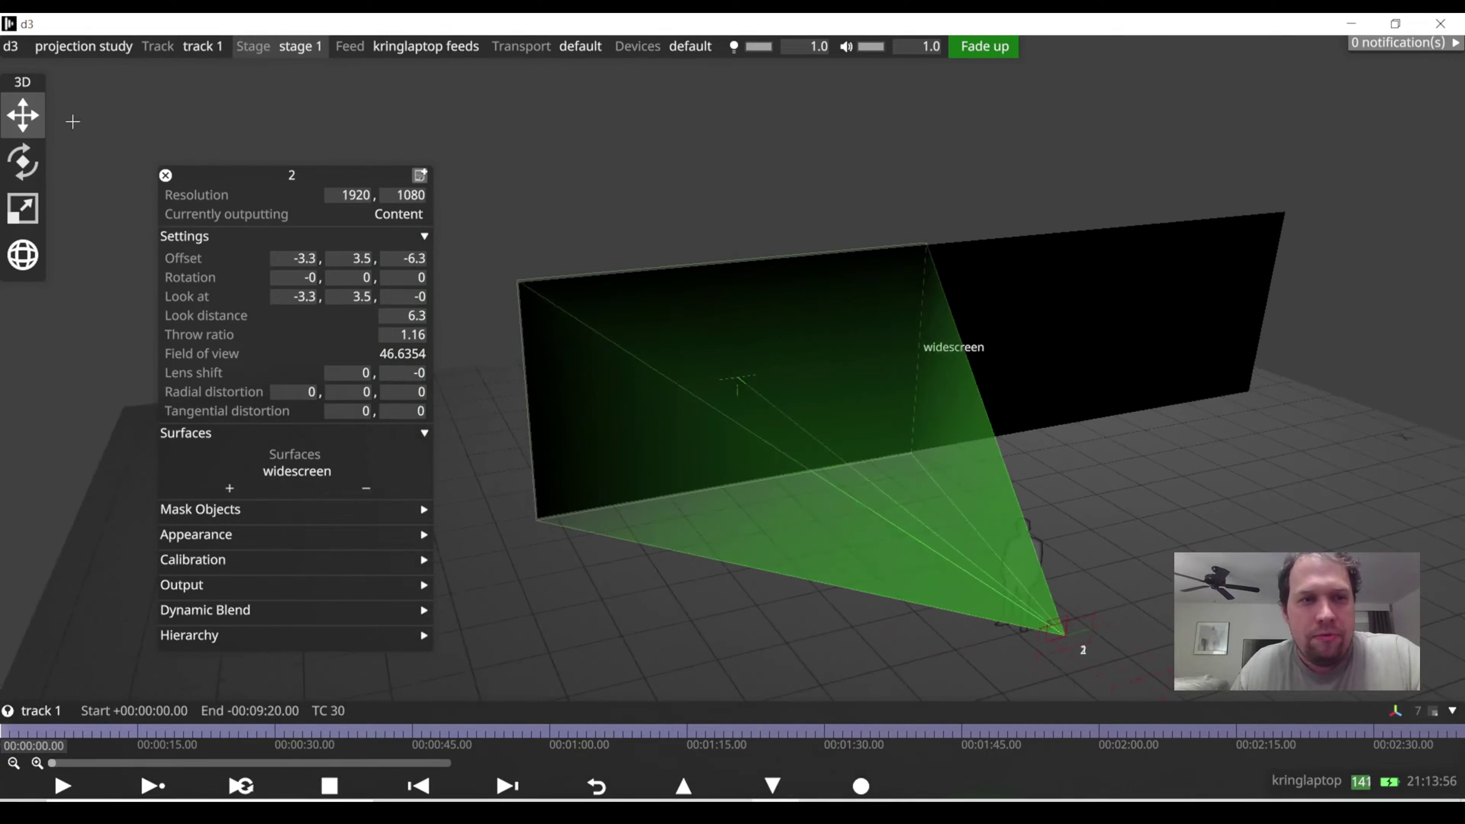
pyautogui.click(302, 258)
pyautogui.scroll(-2, 306, 258)
pyautogui.scroll(12, 265, 249)
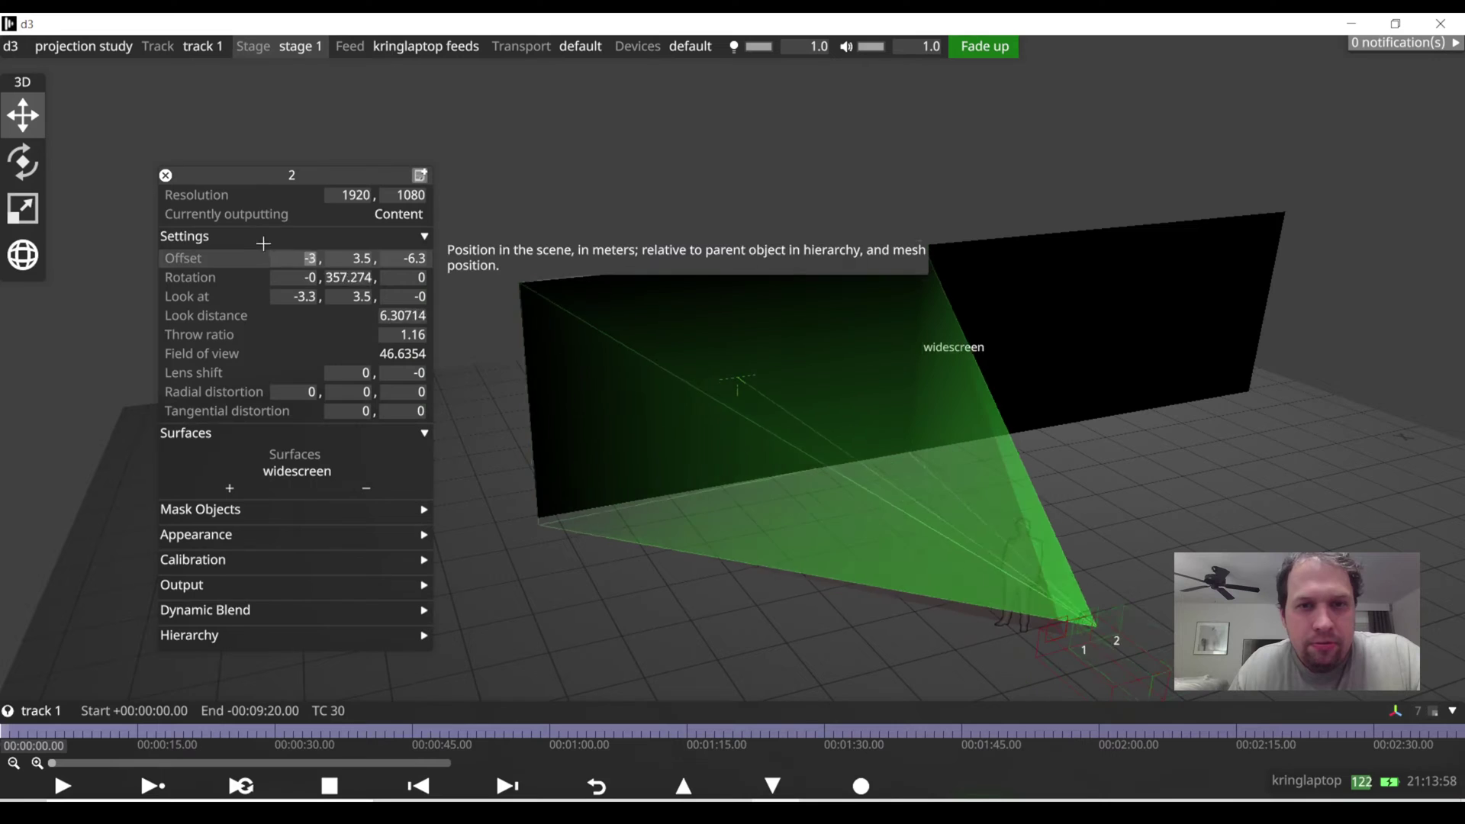
pyautogui.scroll(3, 459, 421)
pyautogui.click(305, 296)
pyautogui.scroll(14, 305, 297)
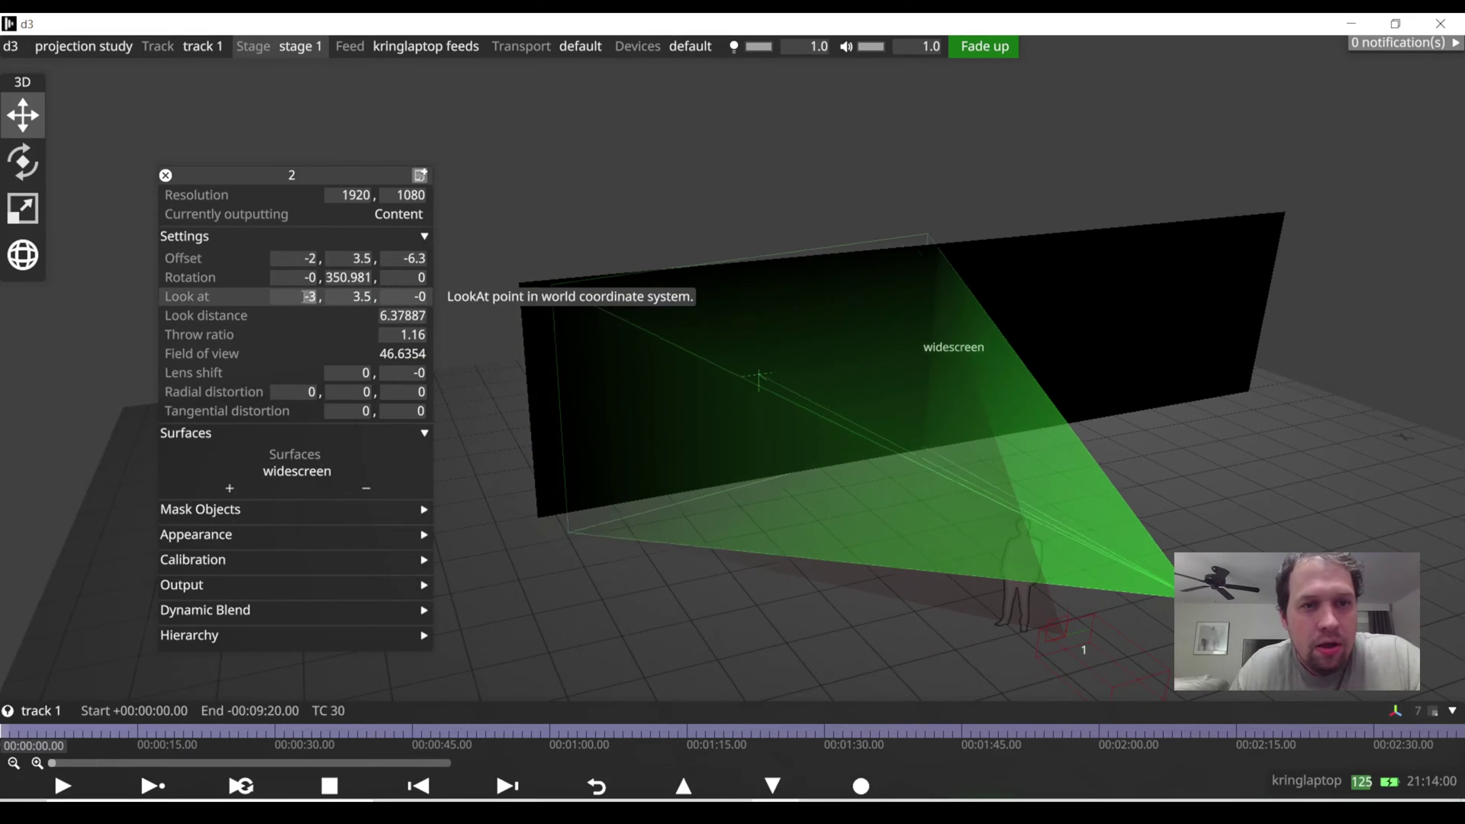
# - Centre projector 2 on the widescreen surface by setting its X offset and look-at X to 0
pyautogui.click(309, 257)
pyautogui.write('0')
pyautogui.press('Return')
pyautogui.click(309, 297)
pyautogui.write('0')
pyautogui.press('Return')
pyautogui.moveTo(943, 605); pyautogui.dragTo(529, 502)
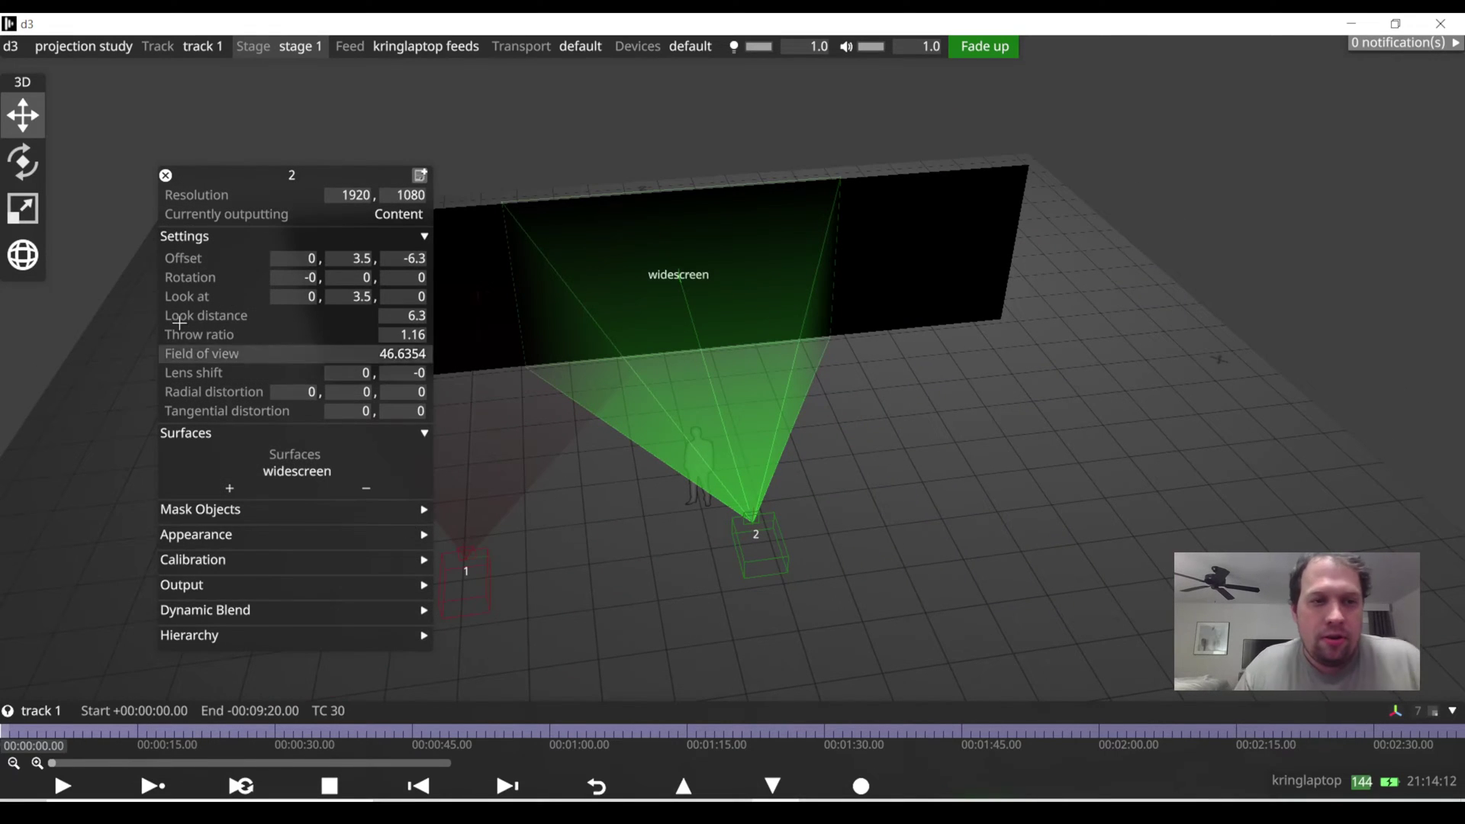
# - Close projector 2's properties and duplicate projector 1 under the name 3
pyautogui.click(166, 177)
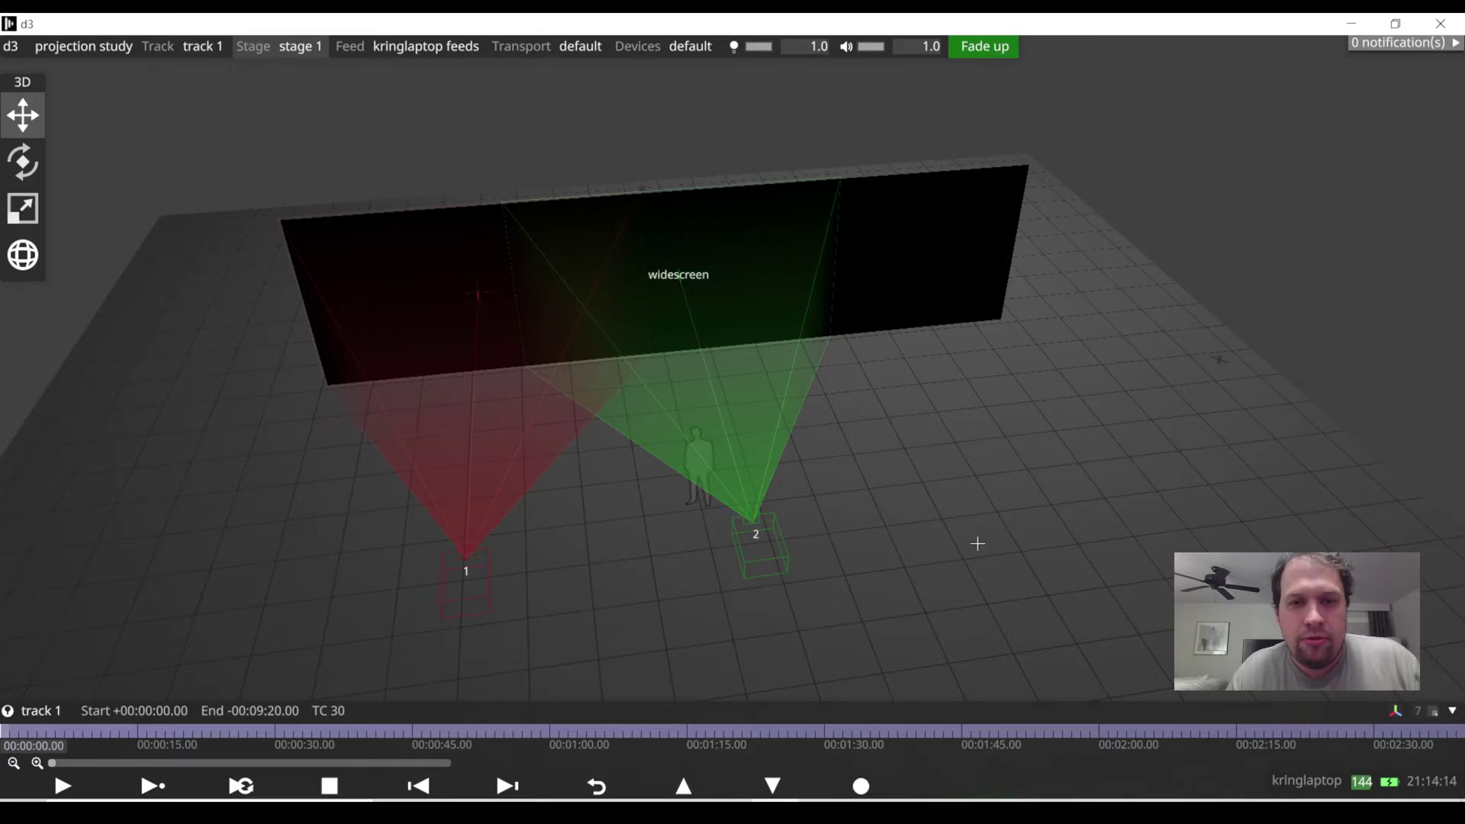
pyautogui.moveTo(1004, 533); pyautogui.dragTo(801, 557)
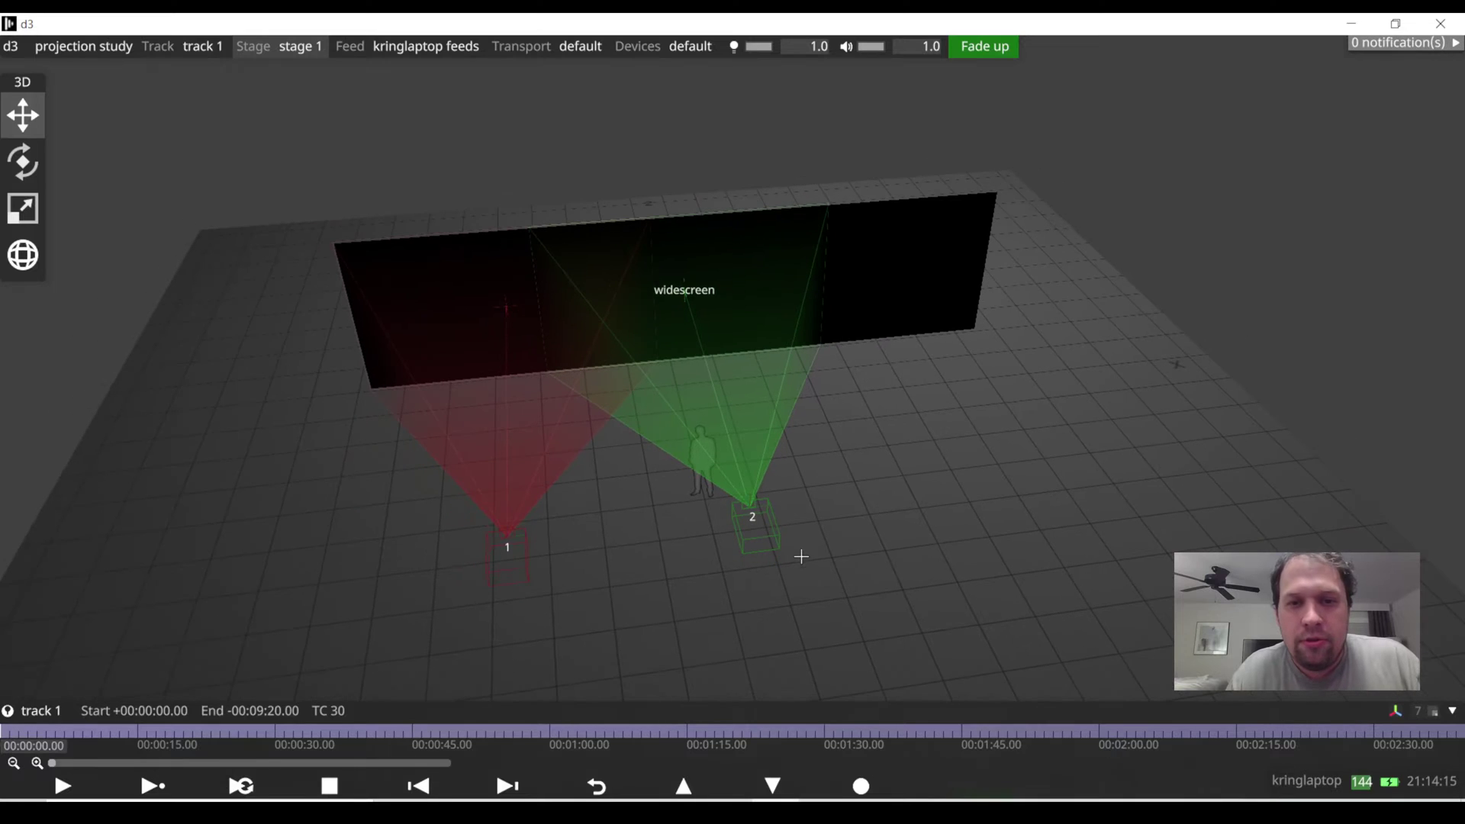
pyautogui.click(752, 518)
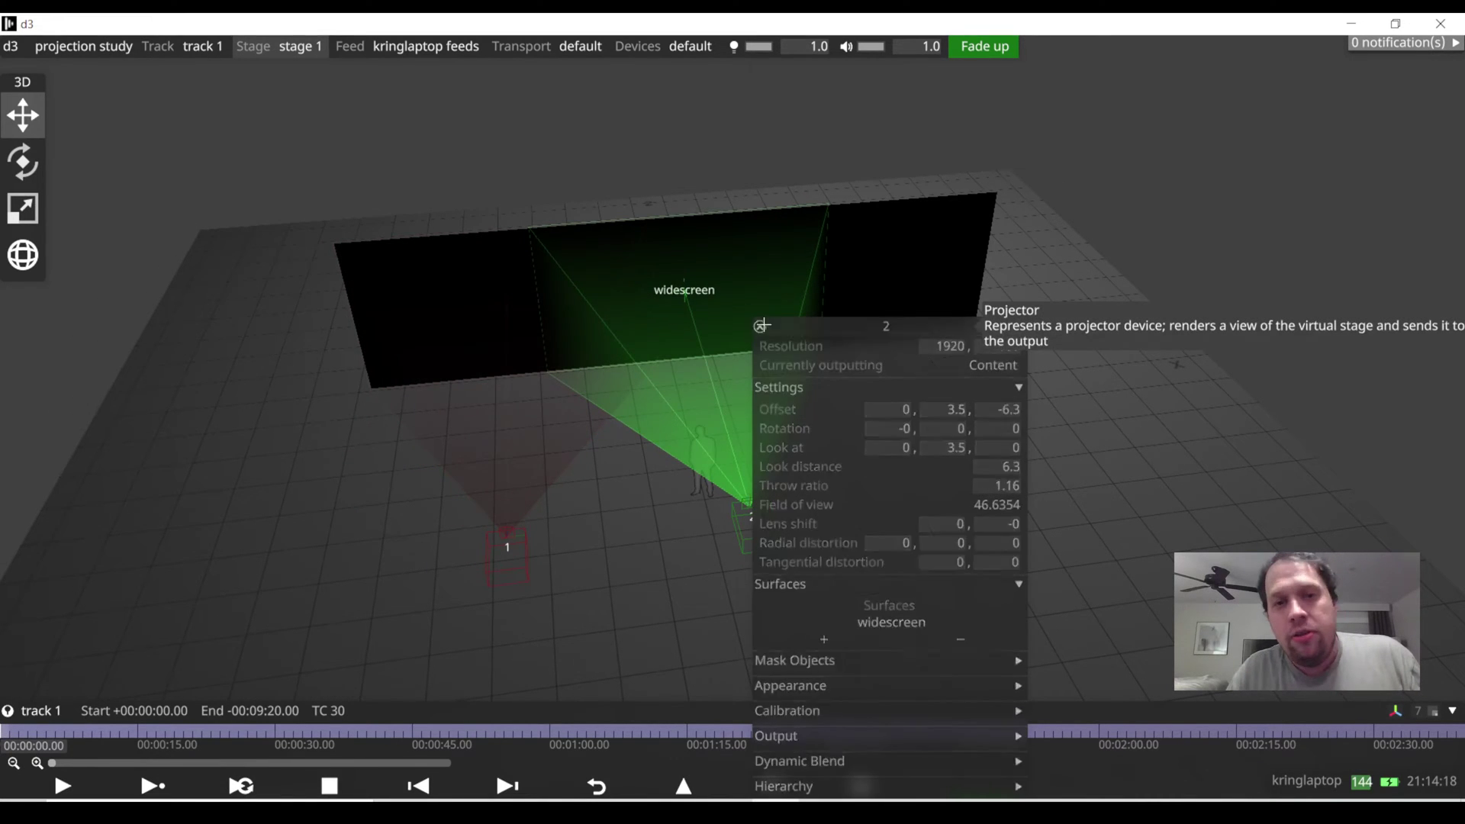
pyautogui.click(760, 326)
pyautogui.click(510, 538)
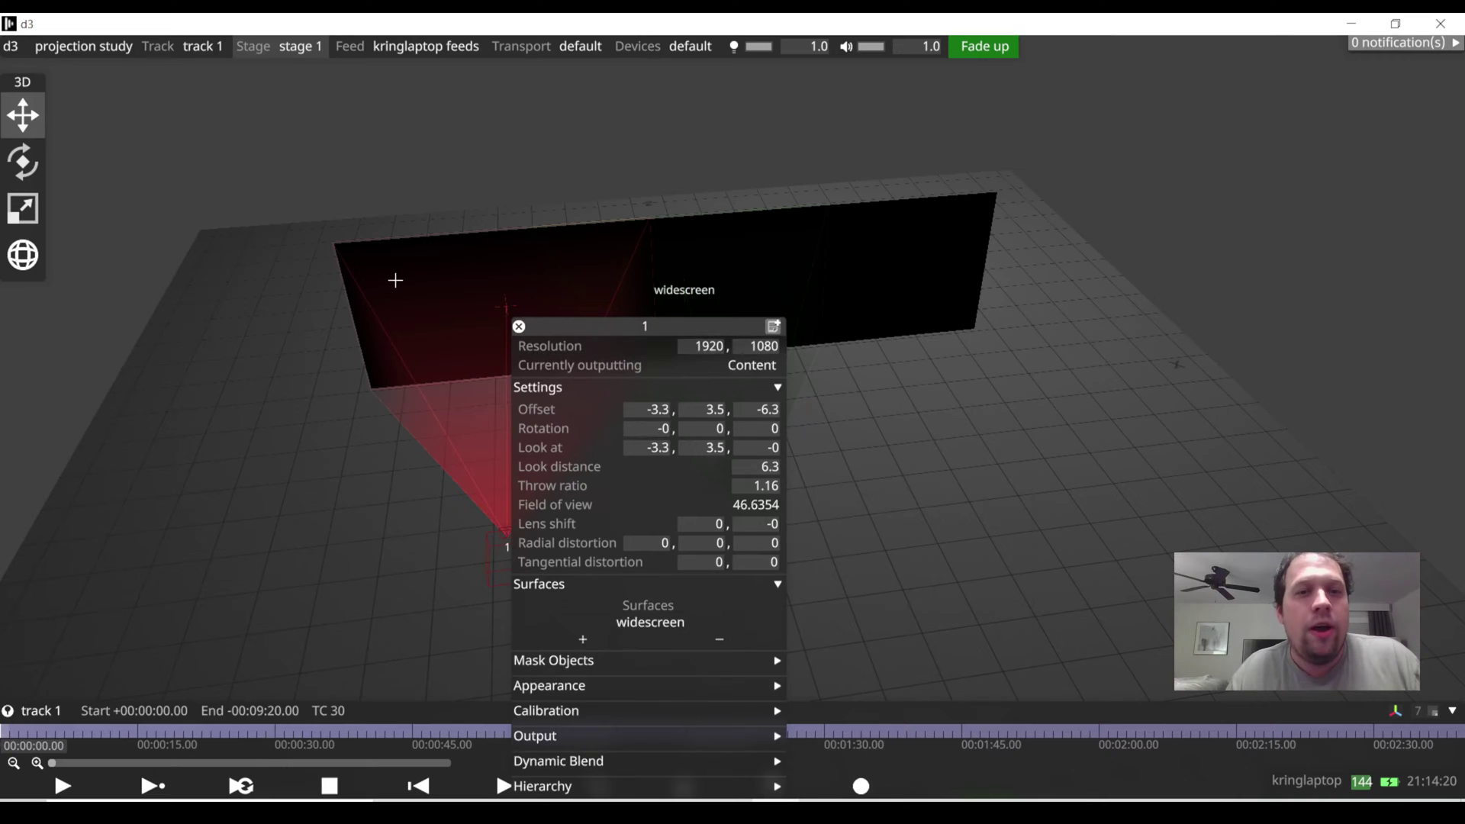
pyautogui.moveTo(599, 337); pyautogui.dragTo(198, 172)
pyautogui.rightClick(232, 169)
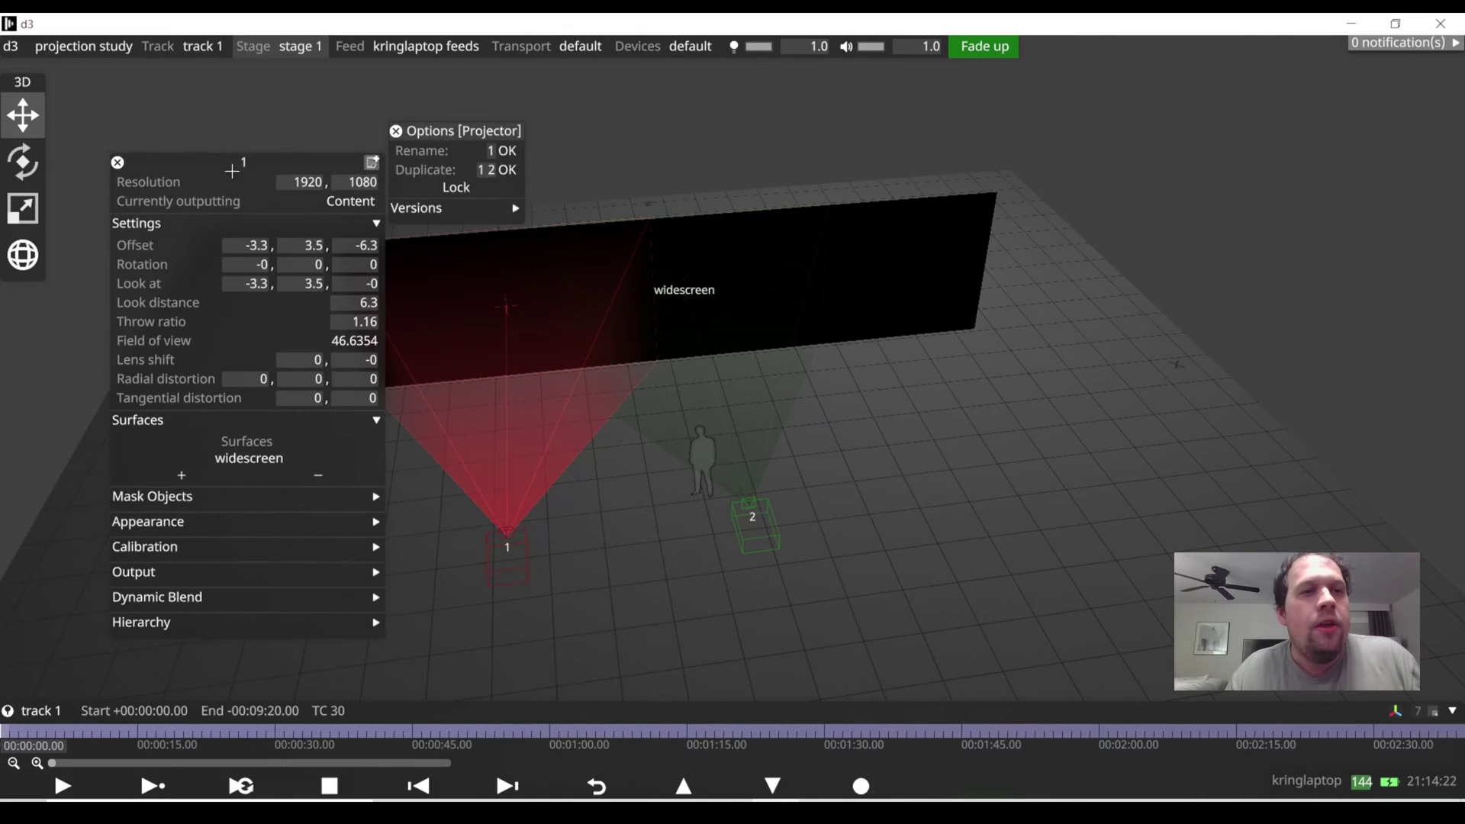
pyautogui.click(489, 170)
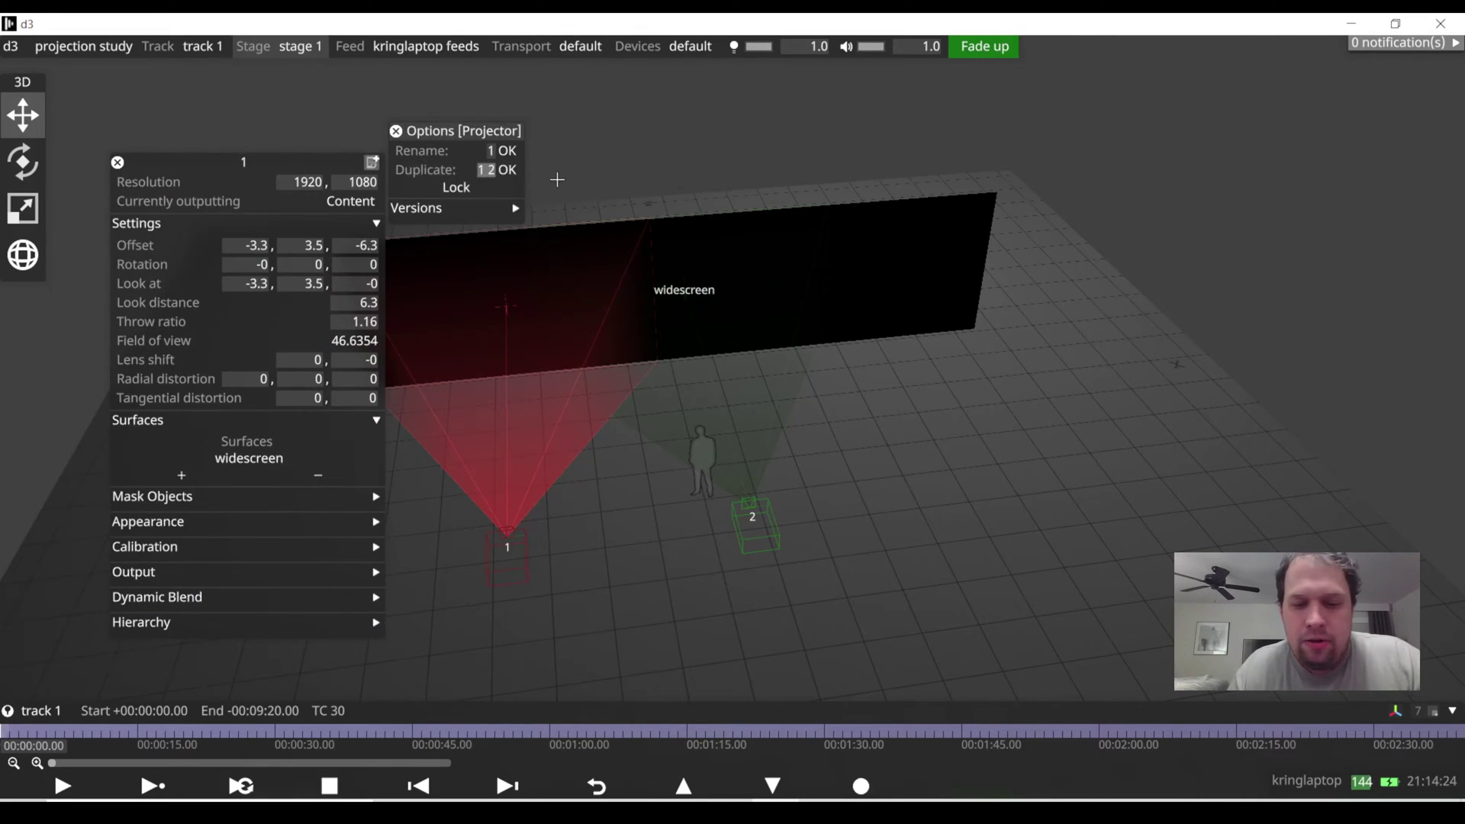
pyautogui.write('3')
pyautogui.press('Return')
# - Open the properties of projectors 1 and 3 side by side, using the projector list to reach projector 1, and close the list
pyautogui.moveTo(253, 164); pyautogui.dragTo(1254, 234)
pyautogui.rightClick(492, 560)
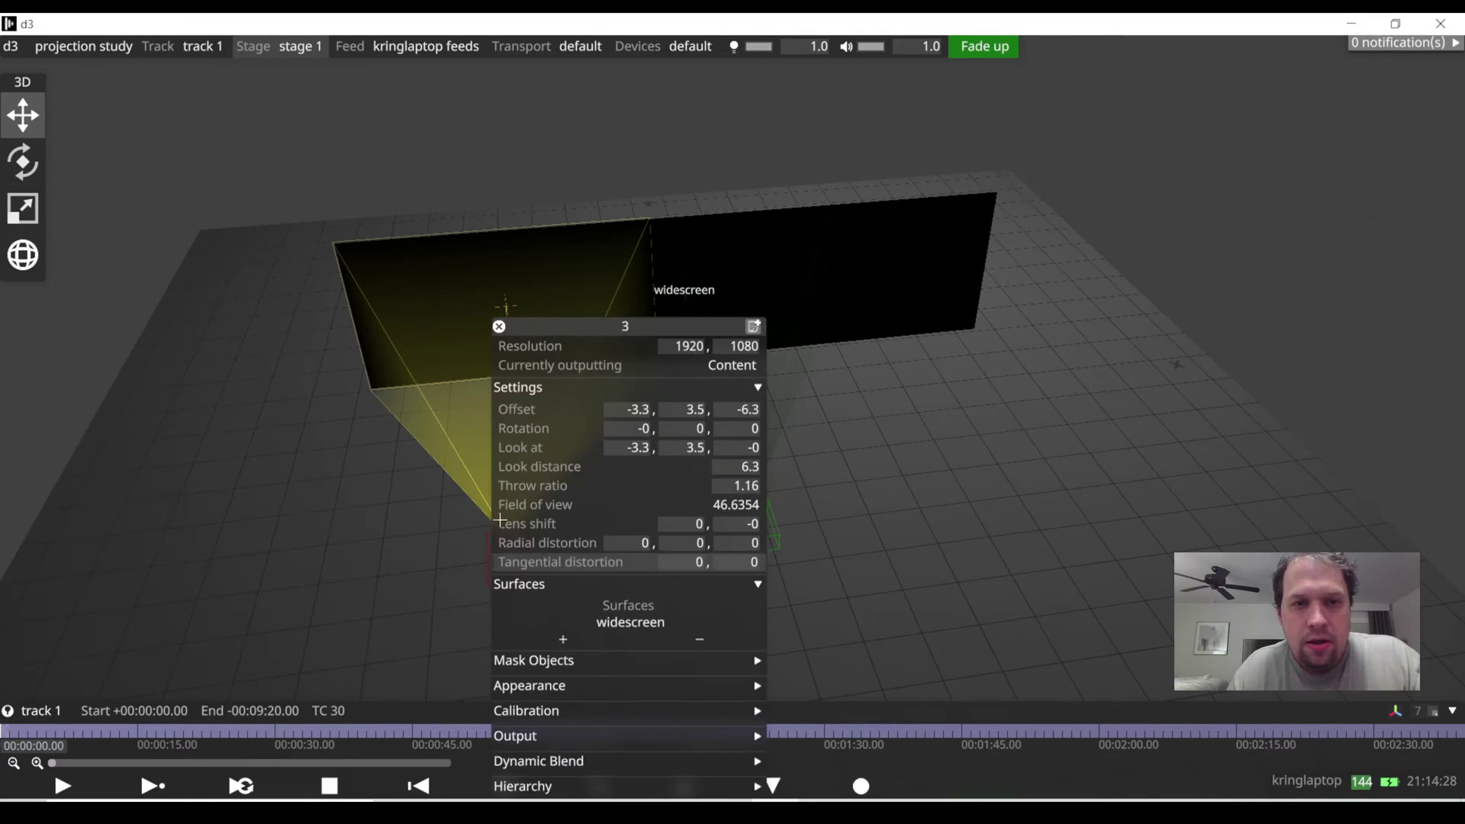
pyautogui.click(498, 327)
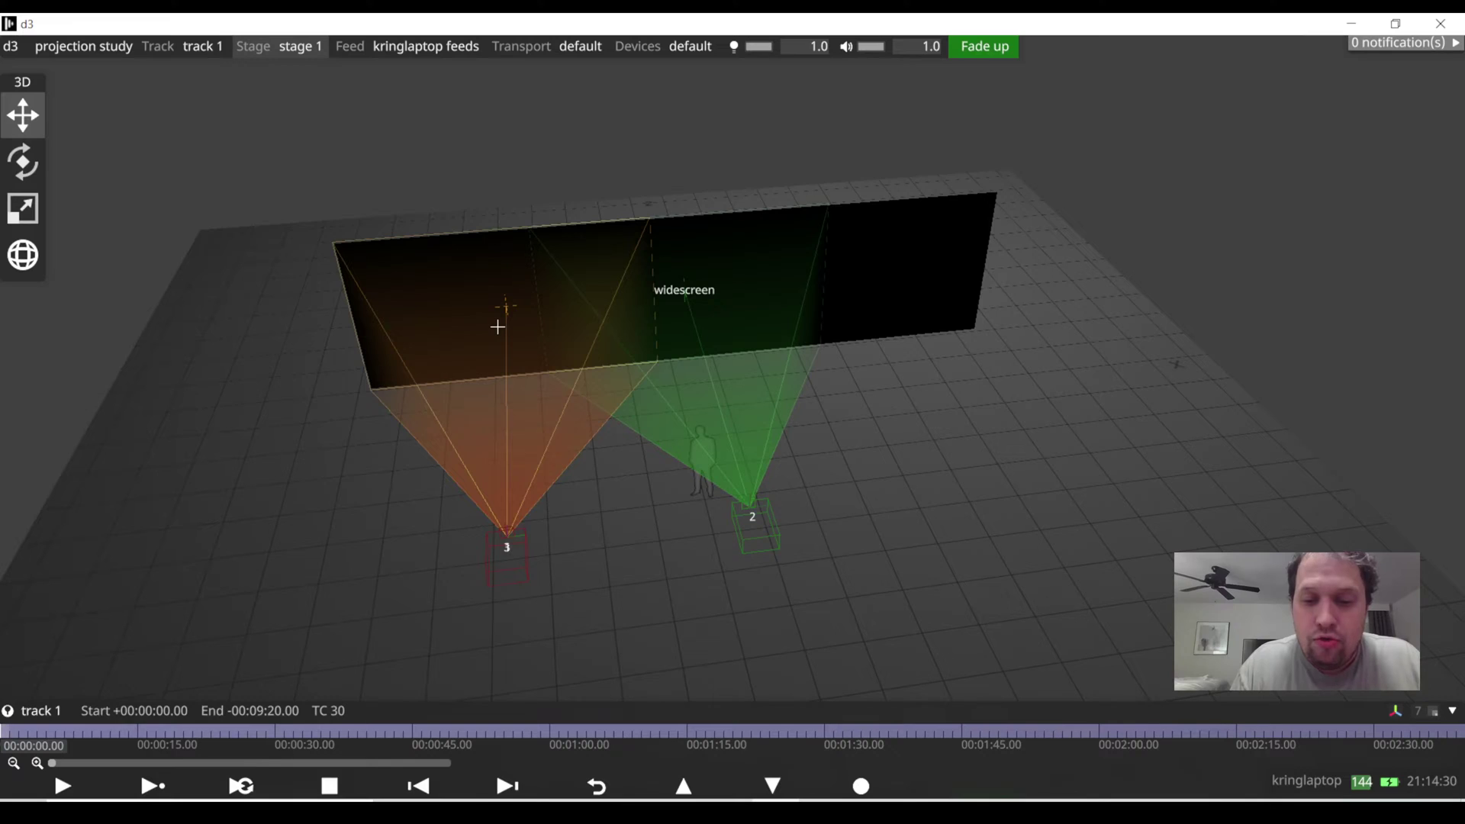
pyautogui.hotkey('alt', 'p')
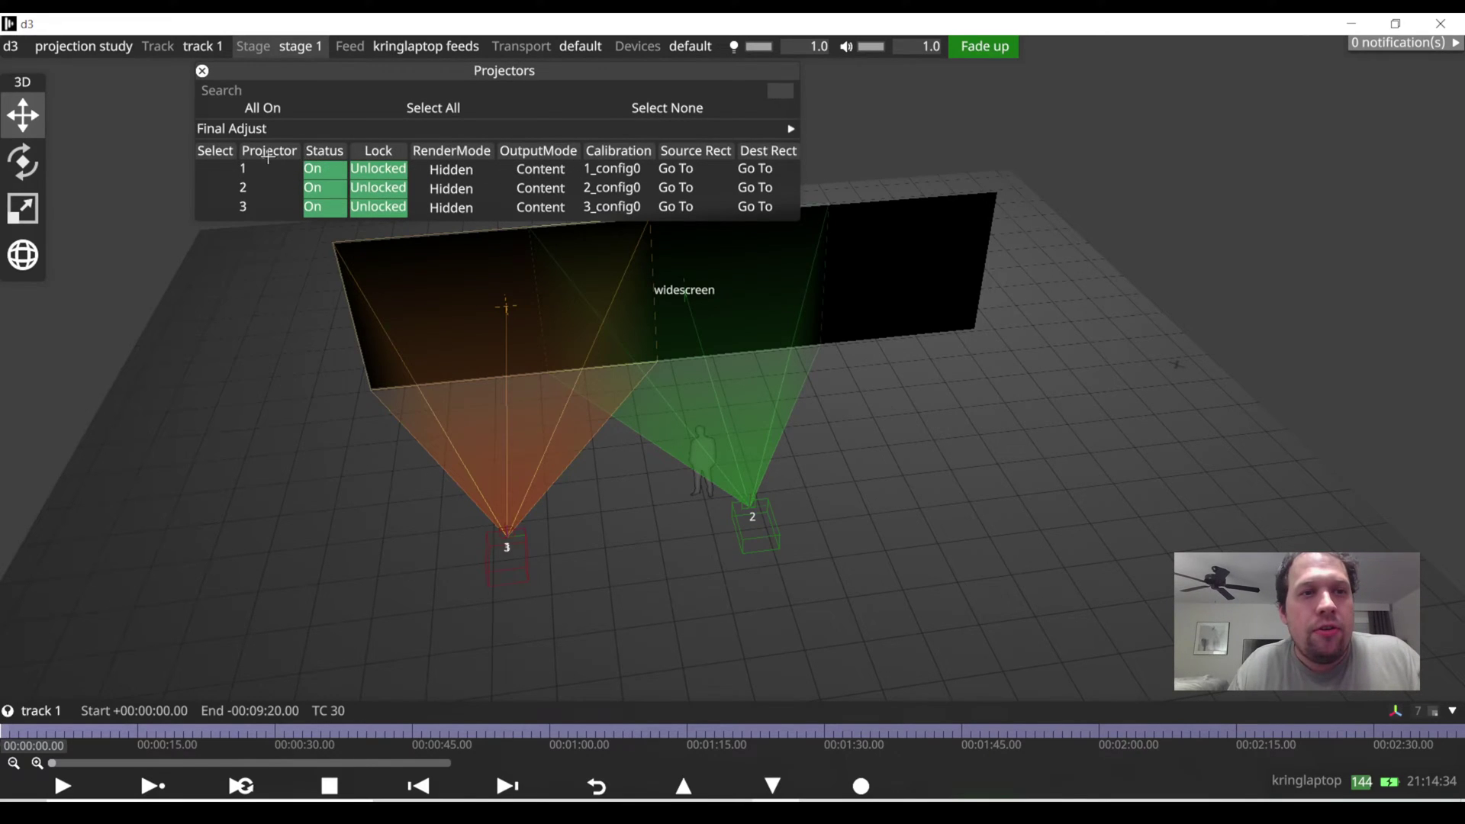
pyautogui.click(241, 167)
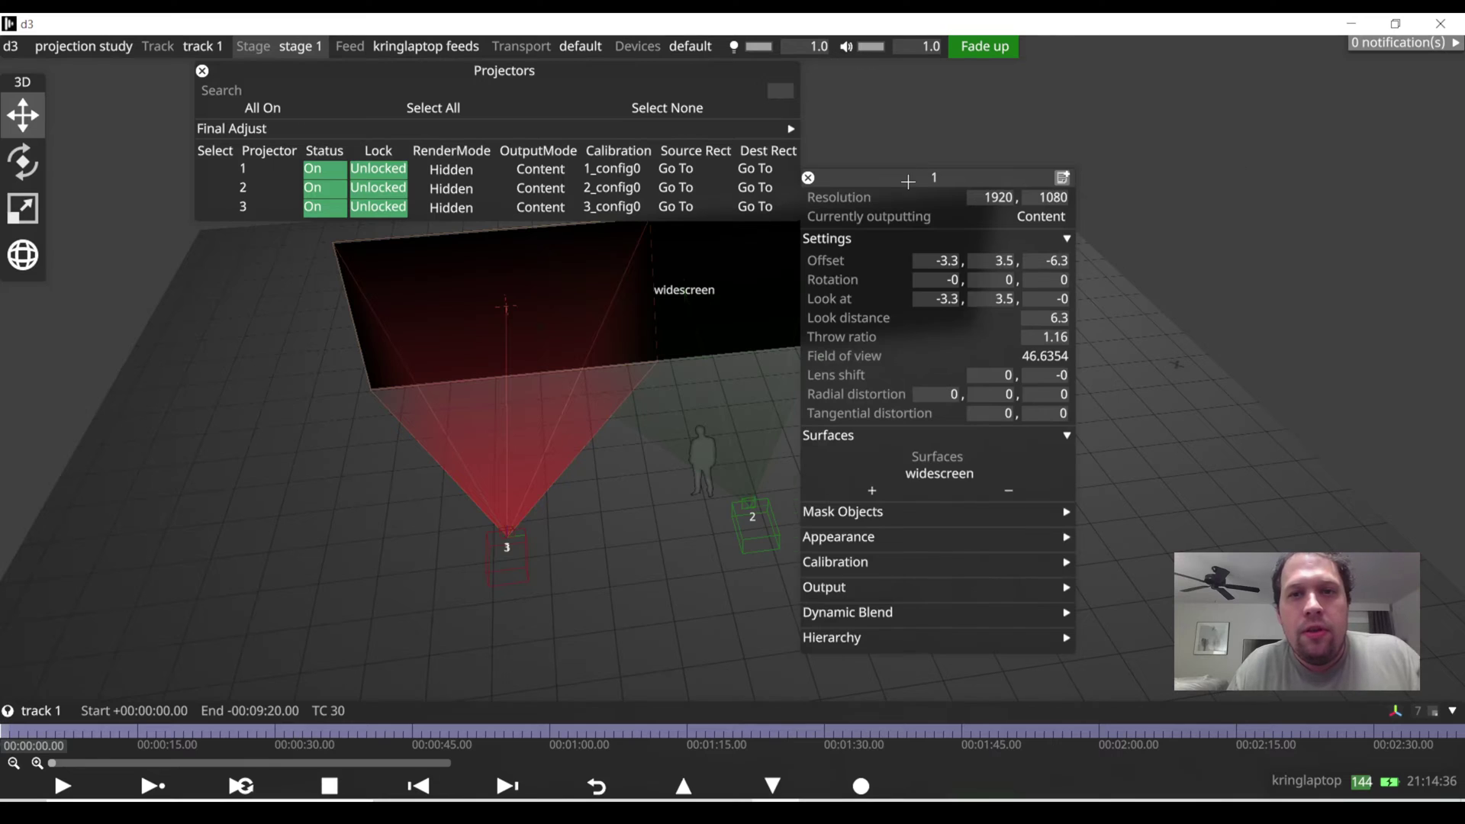
pyautogui.moveTo(908, 182); pyautogui.dragTo(220, 204)
pyautogui.click(516, 548)
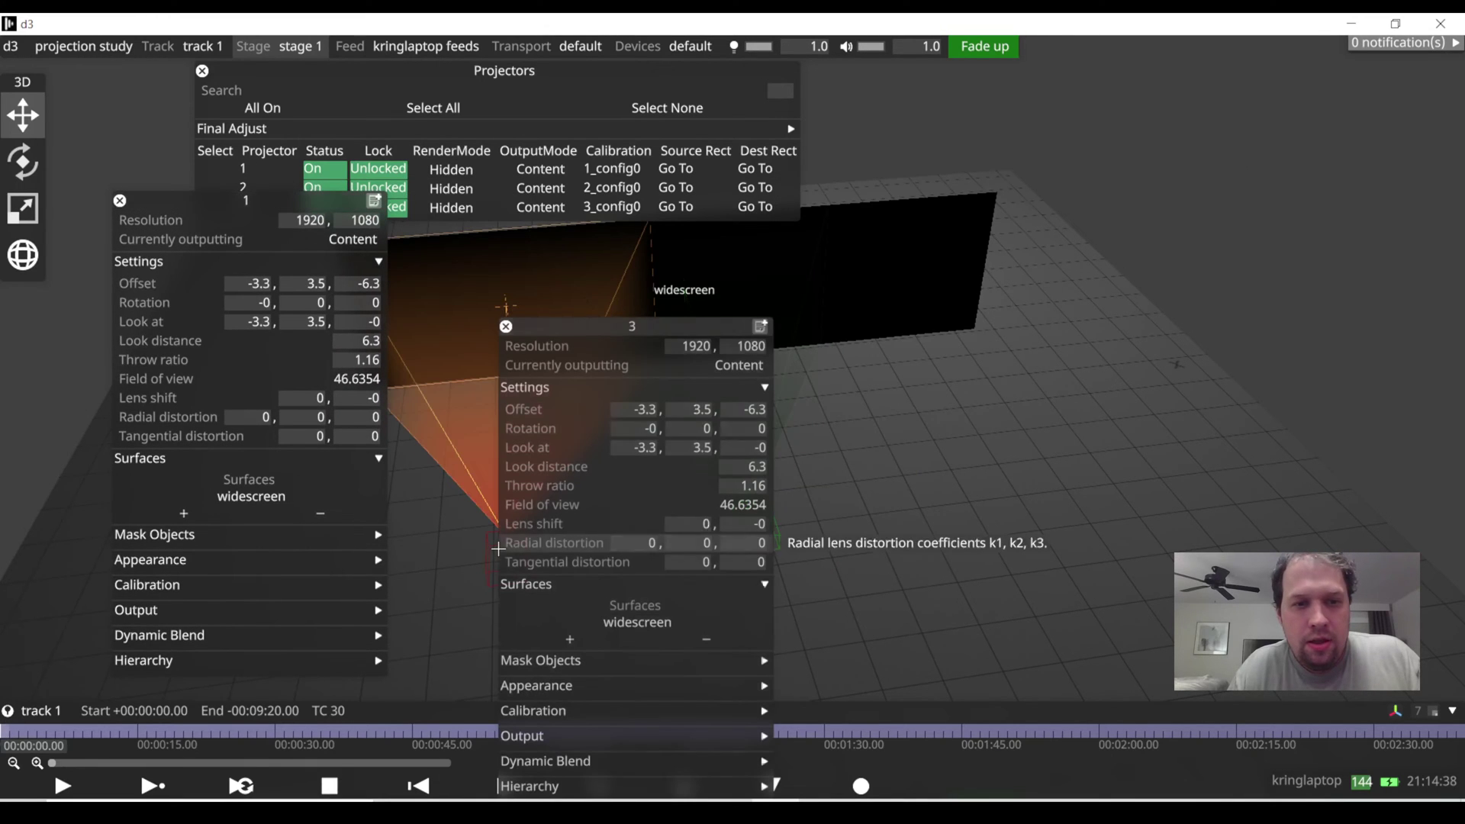
pyautogui.moveTo(586, 331); pyautogui.dragTo(1017, 219)
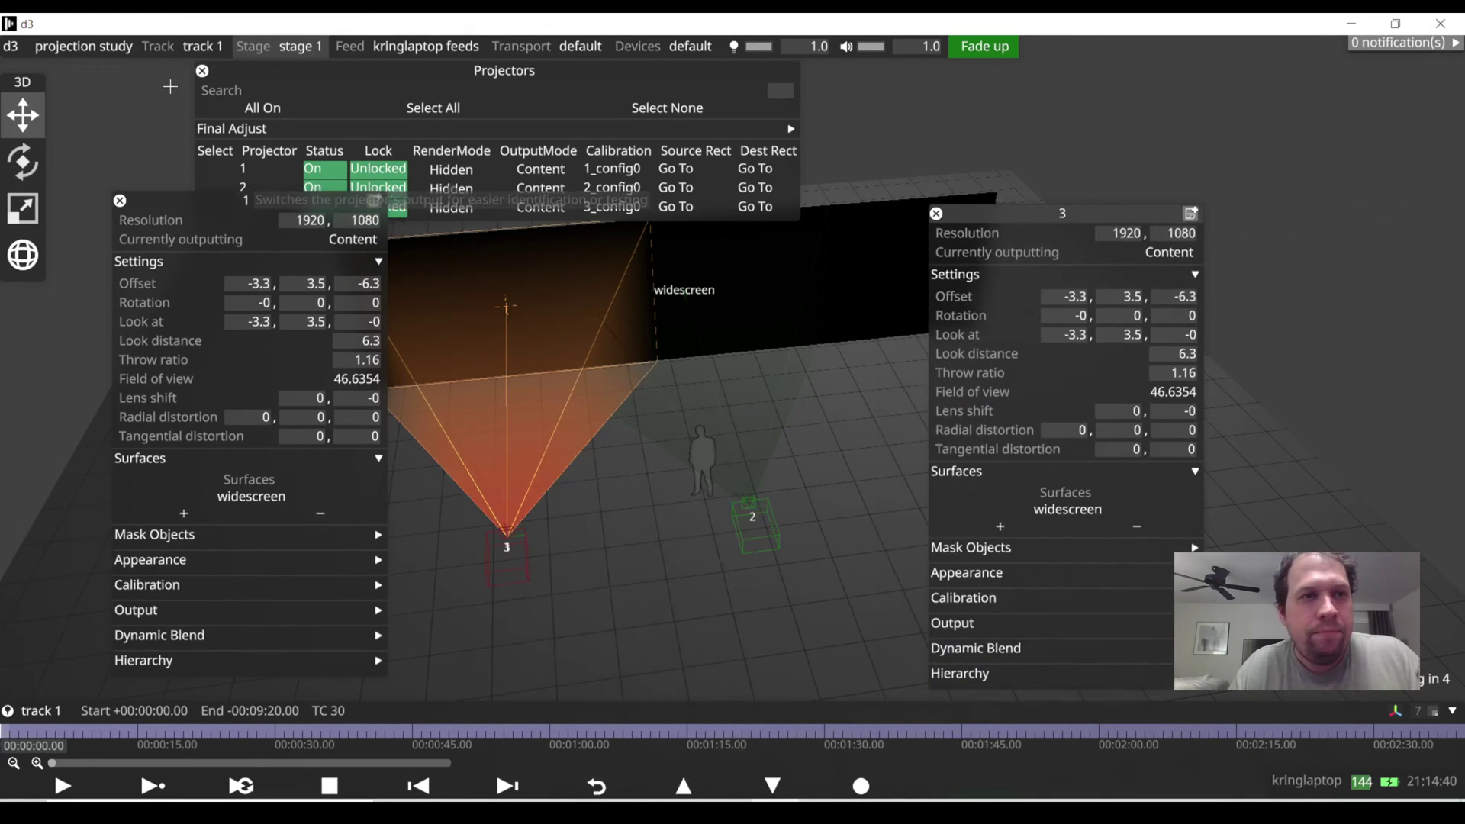
pyautogui.click(202, 71)
# - Place projector 3 on the opposite side from projector 1 by setting its X offset and look-at X to 3.3
pyautogui.scroll(-1, 521, 390)
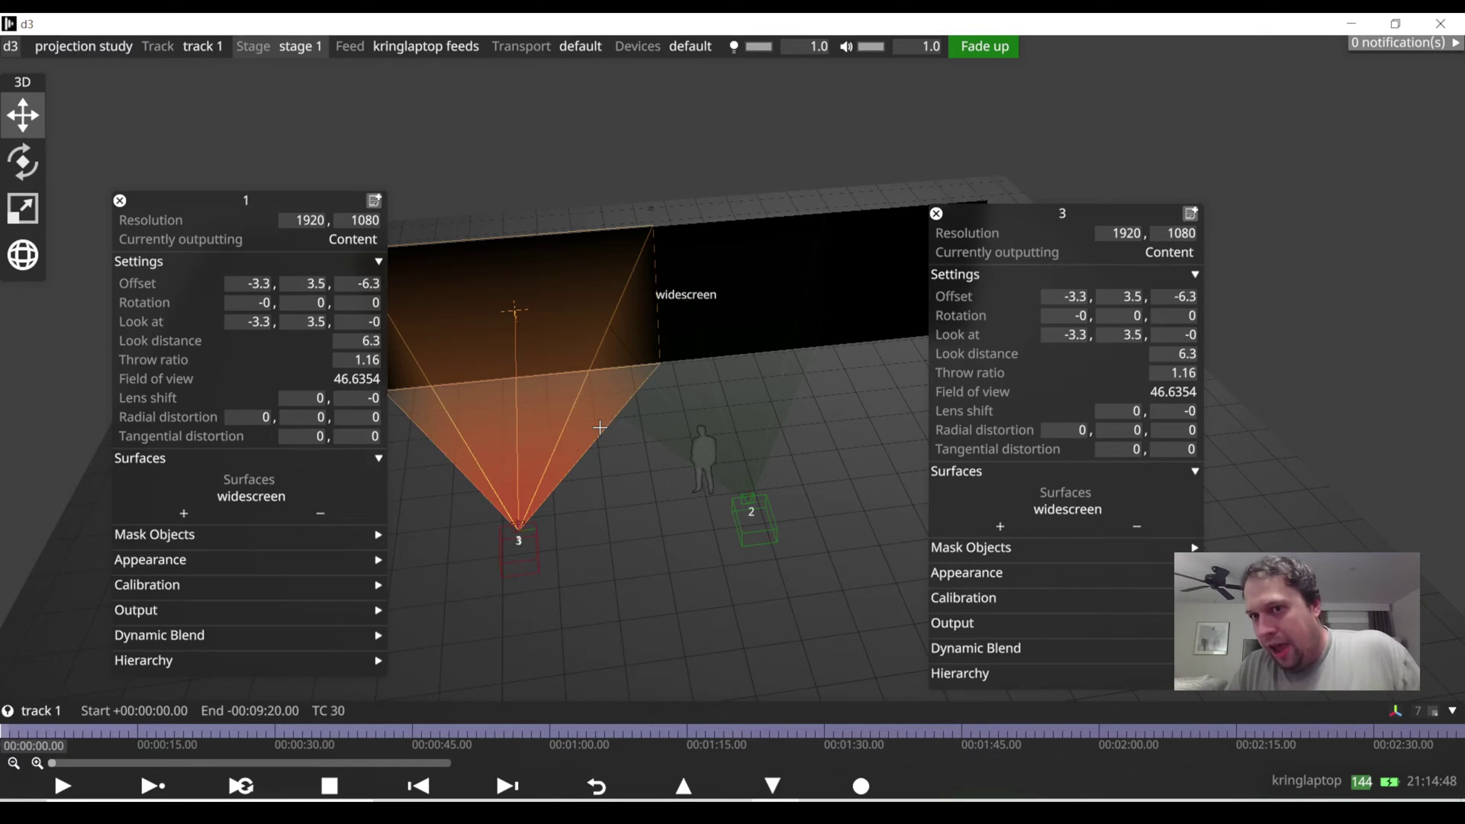
pyautogui.click(1075, 297)
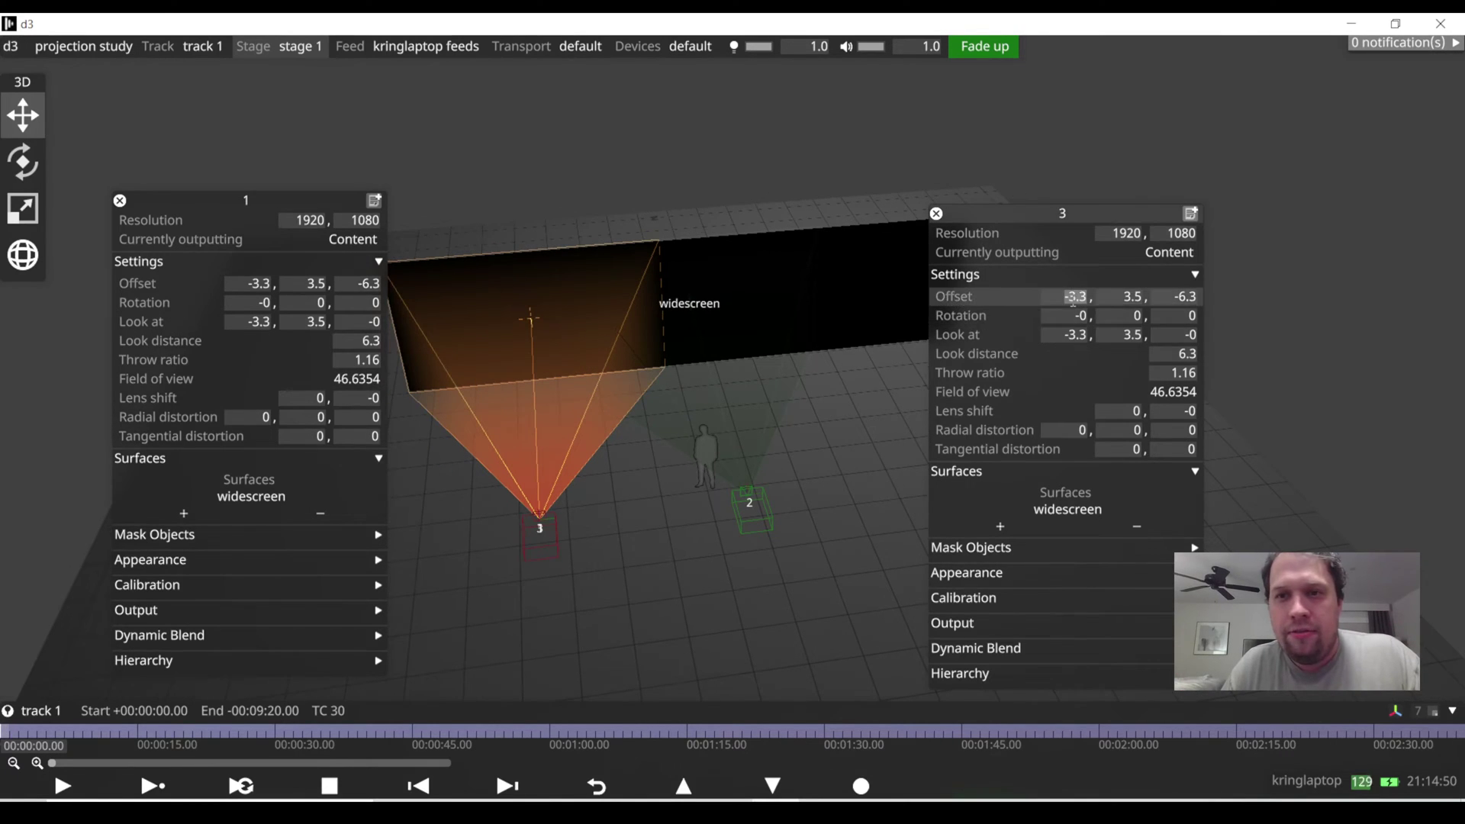
pyautogui.write('3.3')
pyautogui.press('Return')
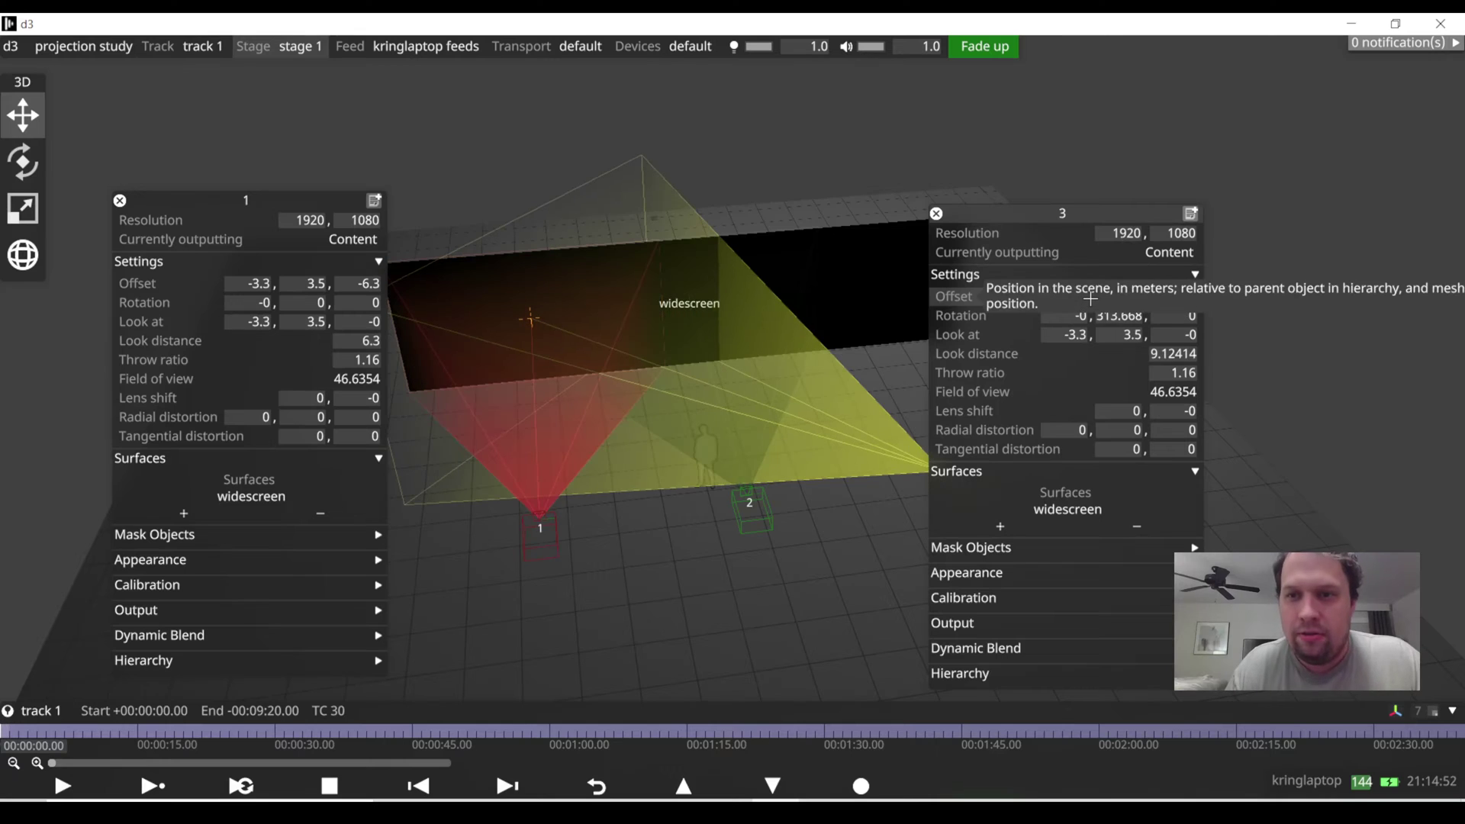
pyautogui.click(1082, 336)
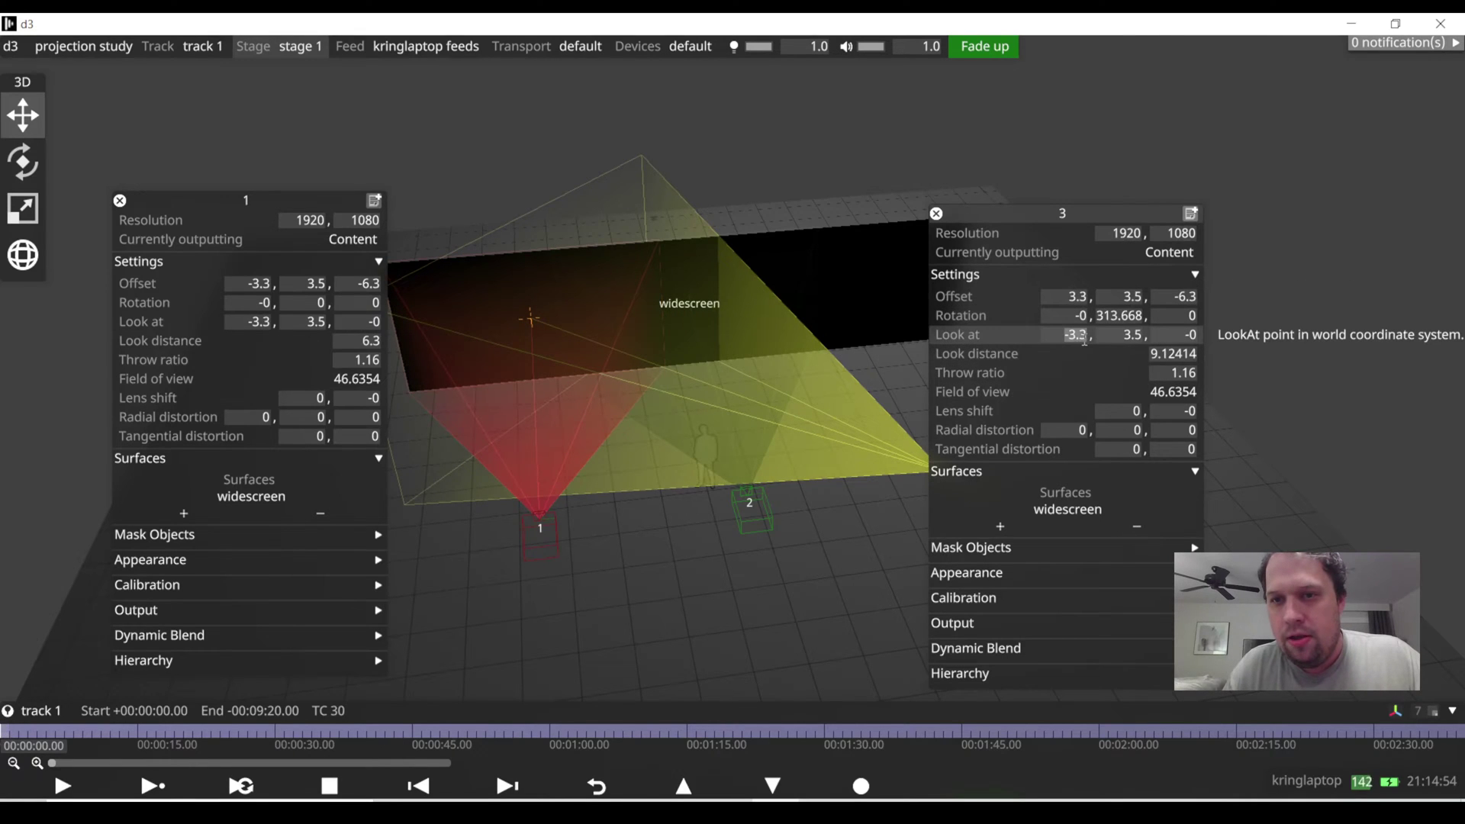
pyautogui.write('3.3')
pyautogui.press('Return')
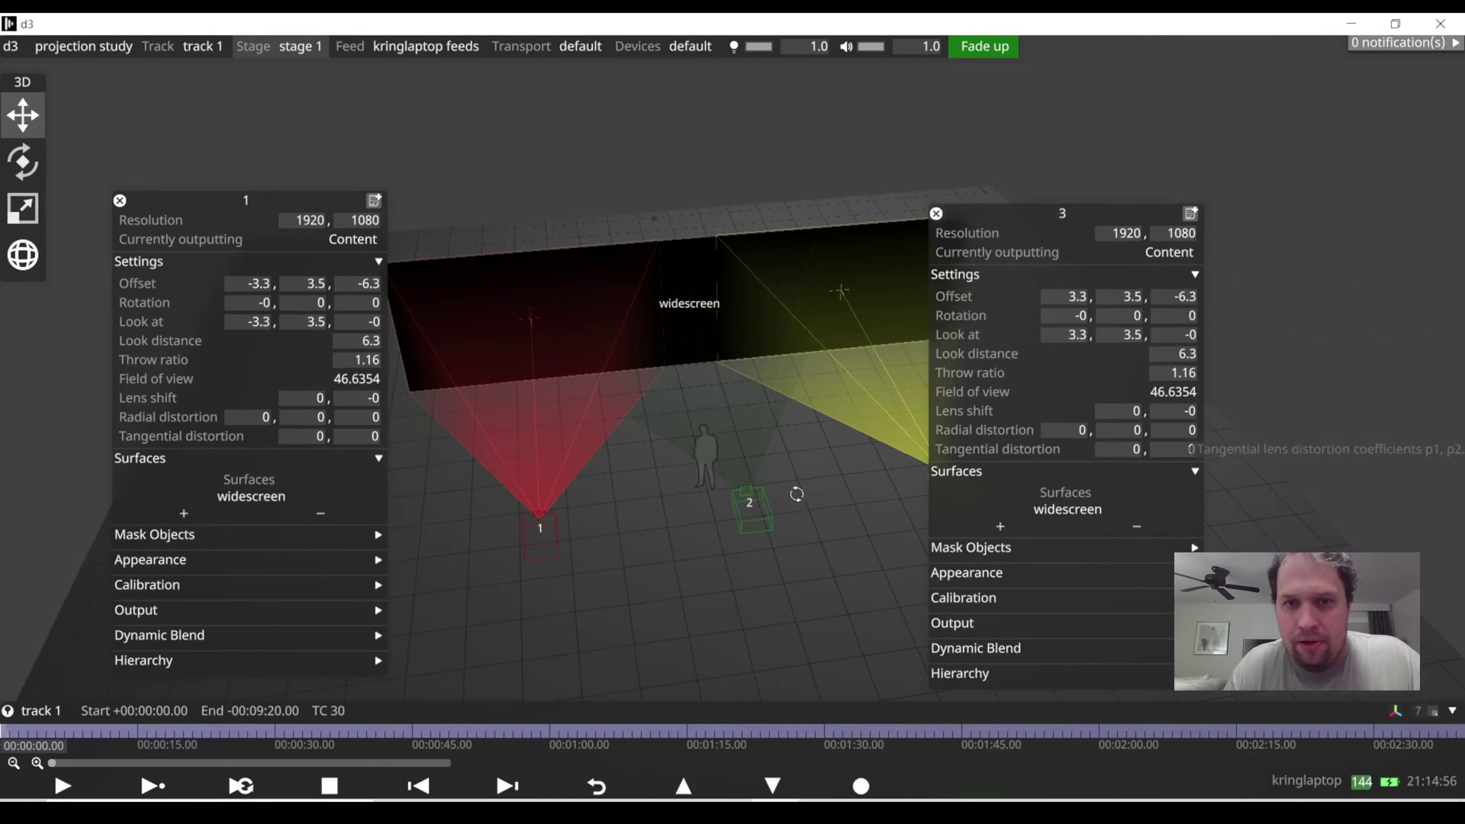
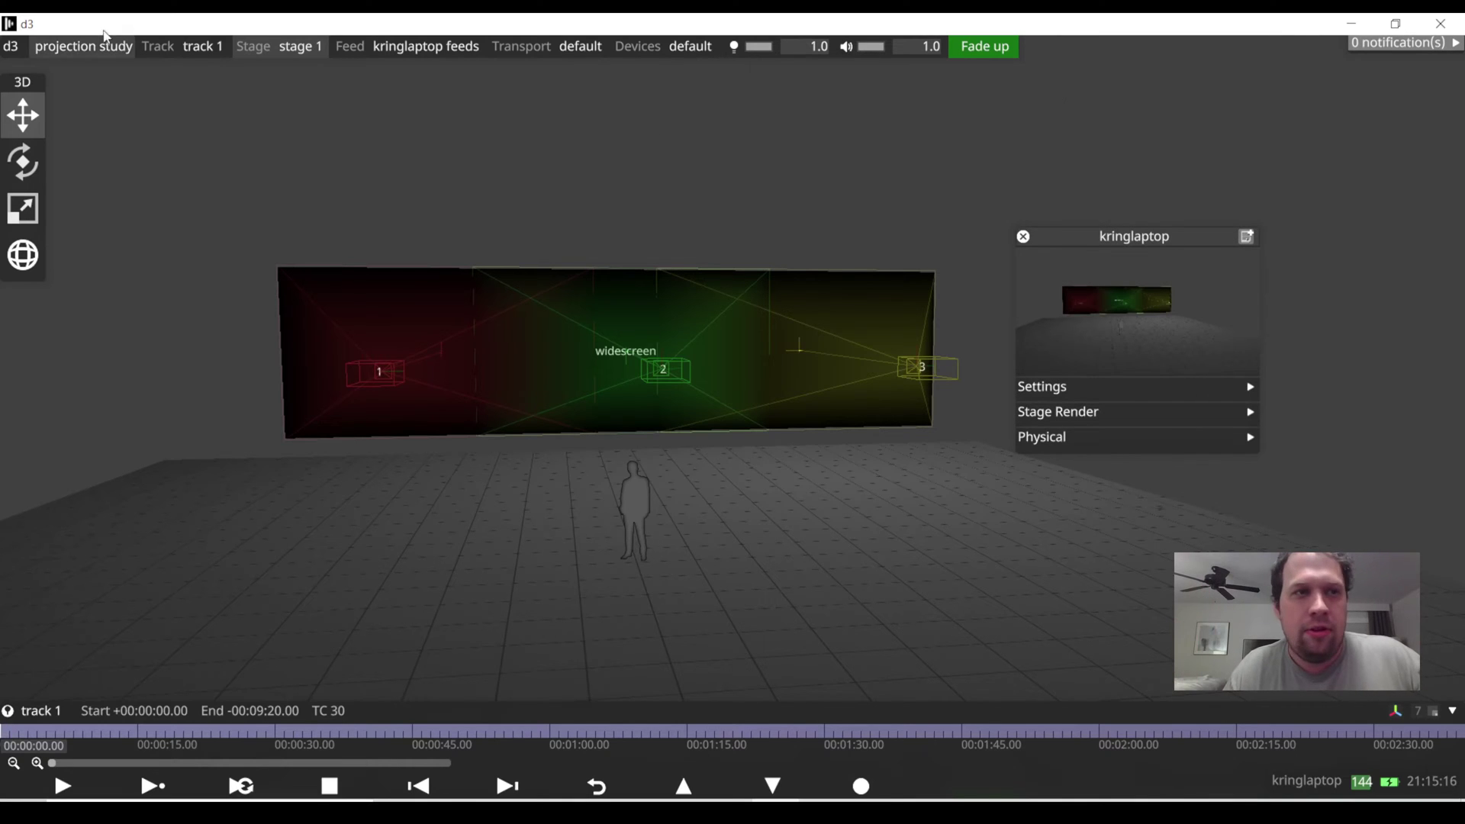
# - Open the visualiser camera's properties from stage 1 and expand its stage render settings
pyautogui.click(299, 47)
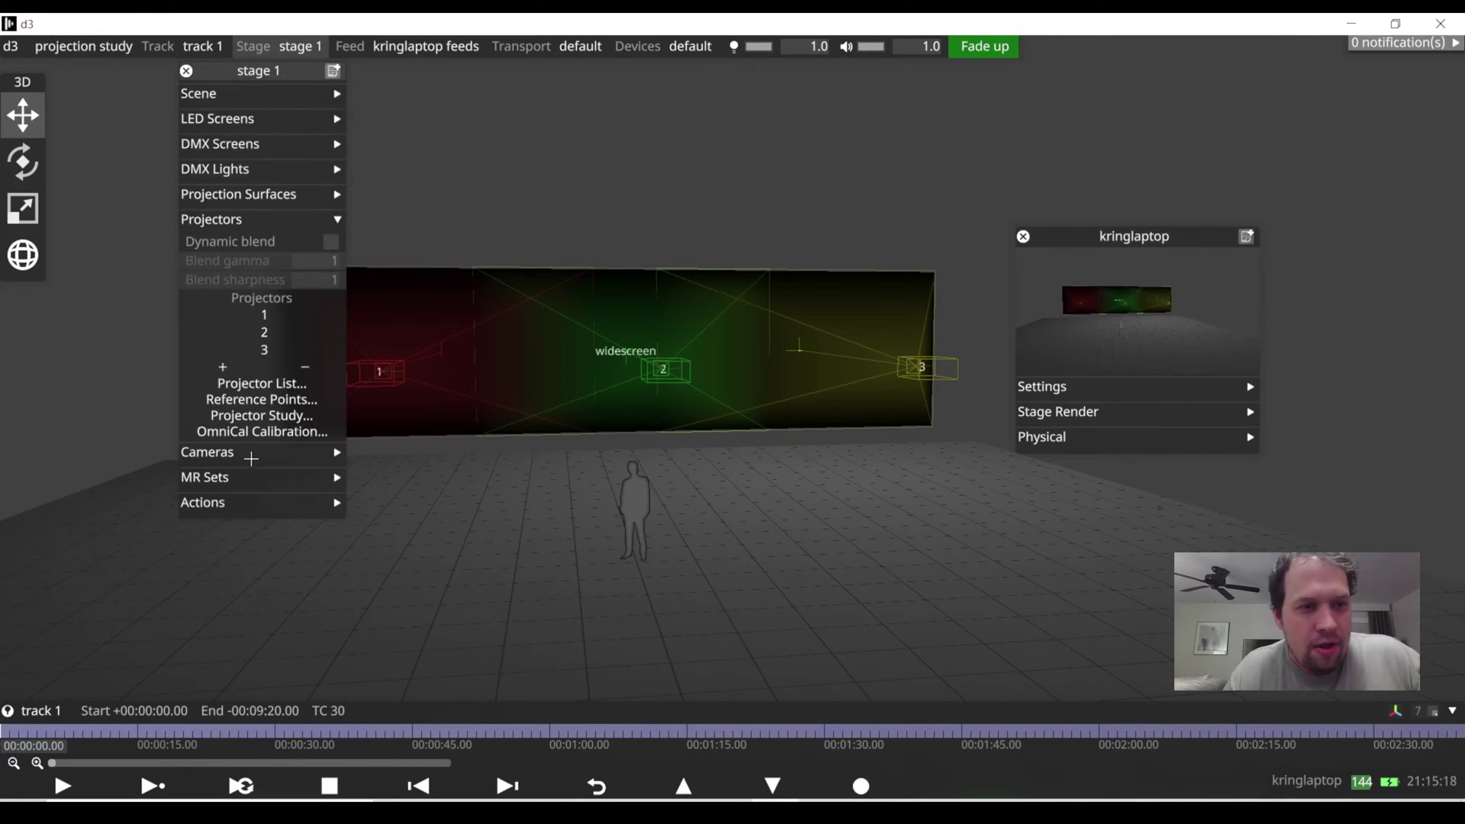
pyautogui.click(250, 455)
pyautogui.click(342, 502)
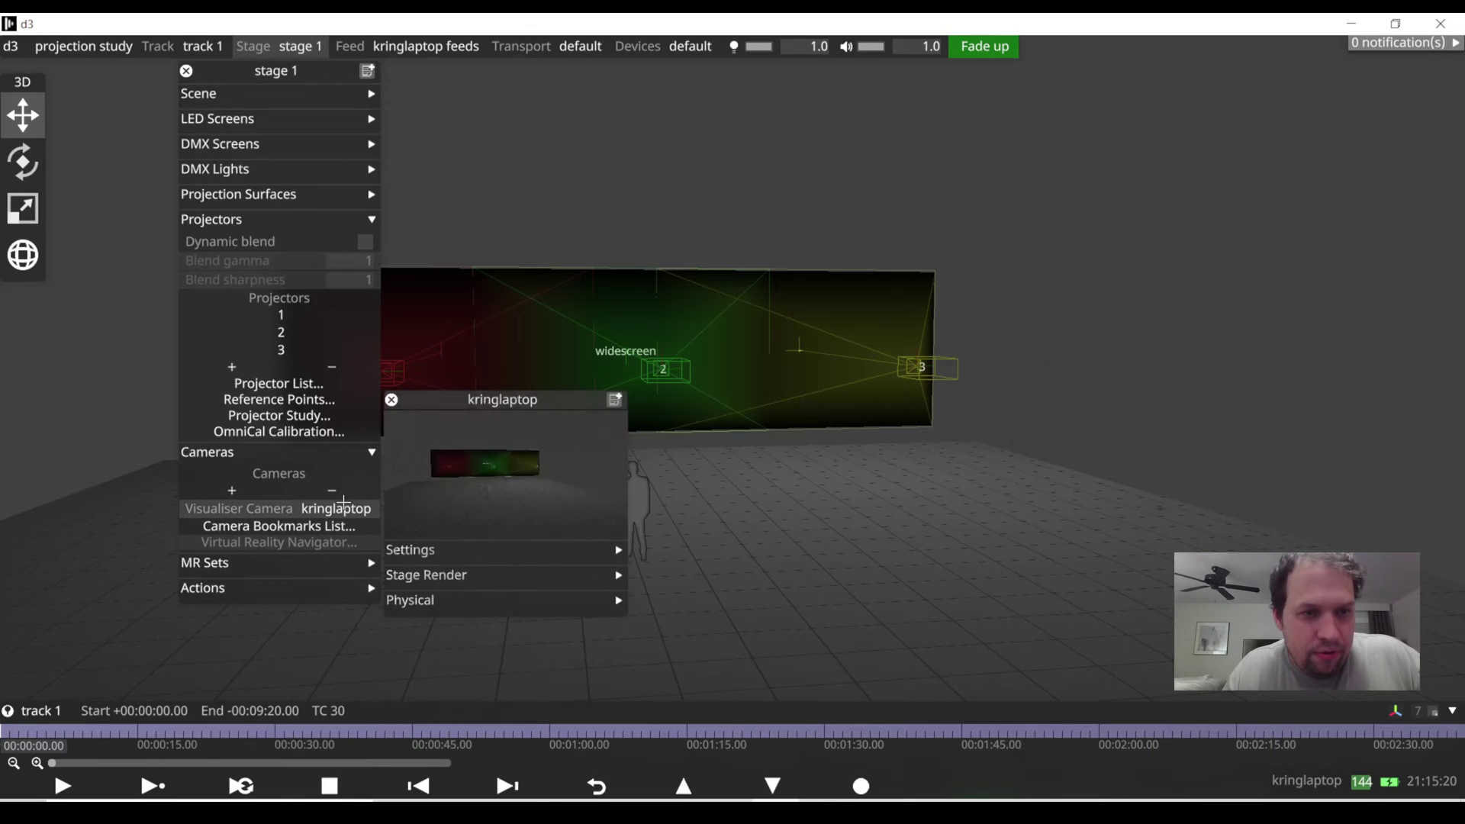
pyautogui.moveTo(473, 399); pyautogui.dragTo(1069, 124)
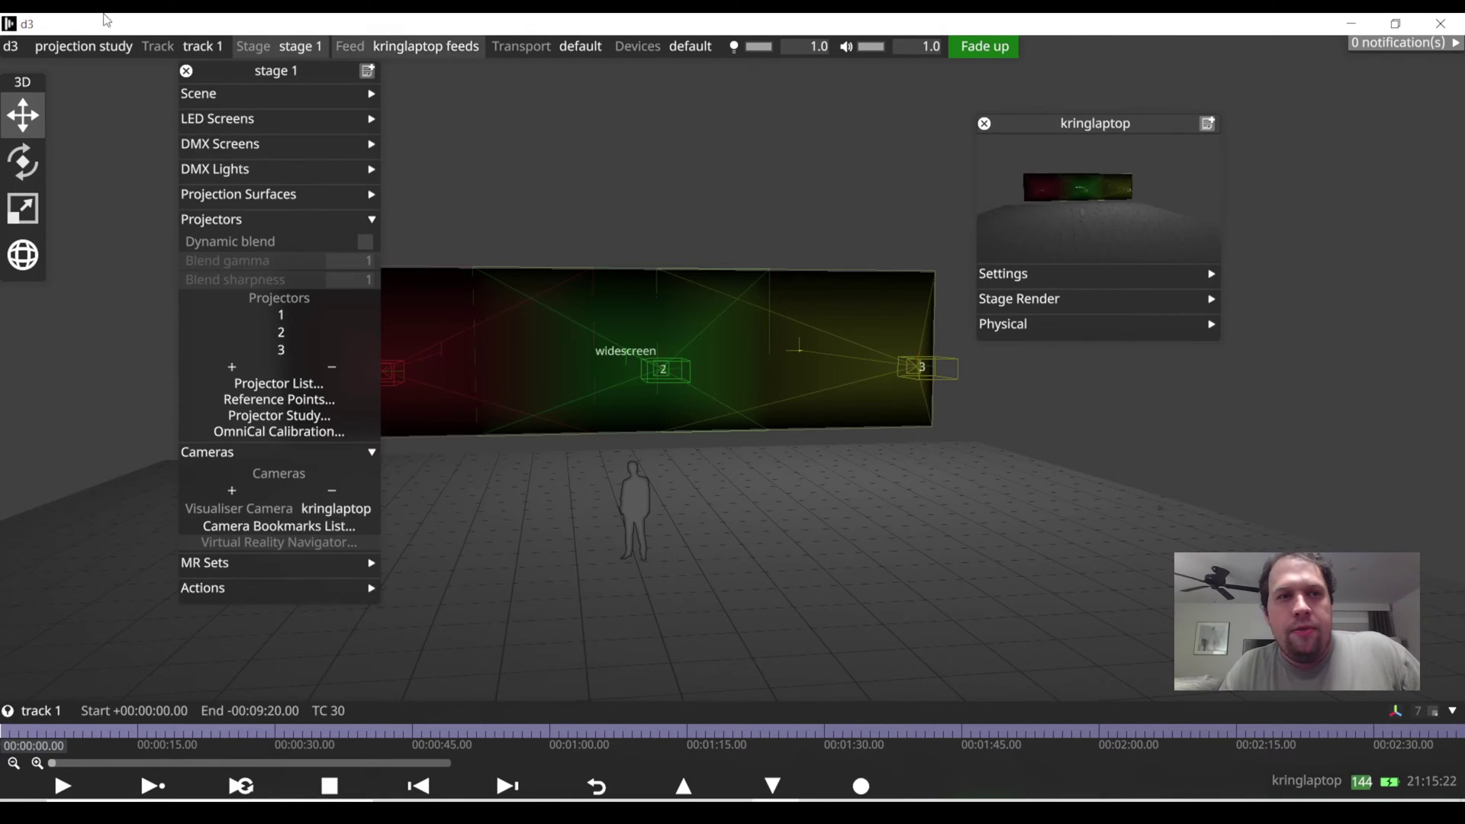
pyautogui.click(1101, 435)
pyautogui.rightClick(999, 187)
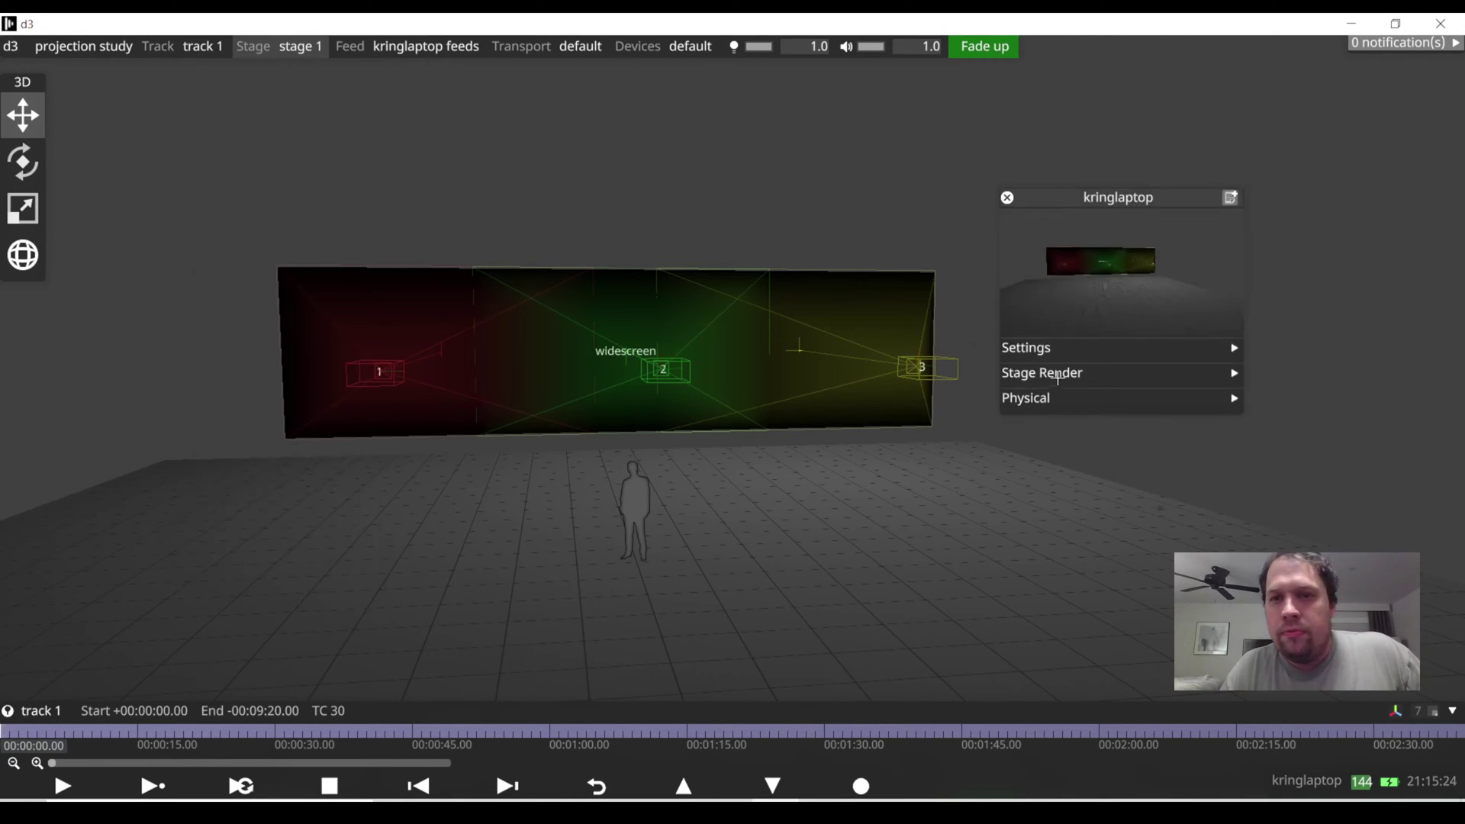
pyautogui.click(1060, 374)
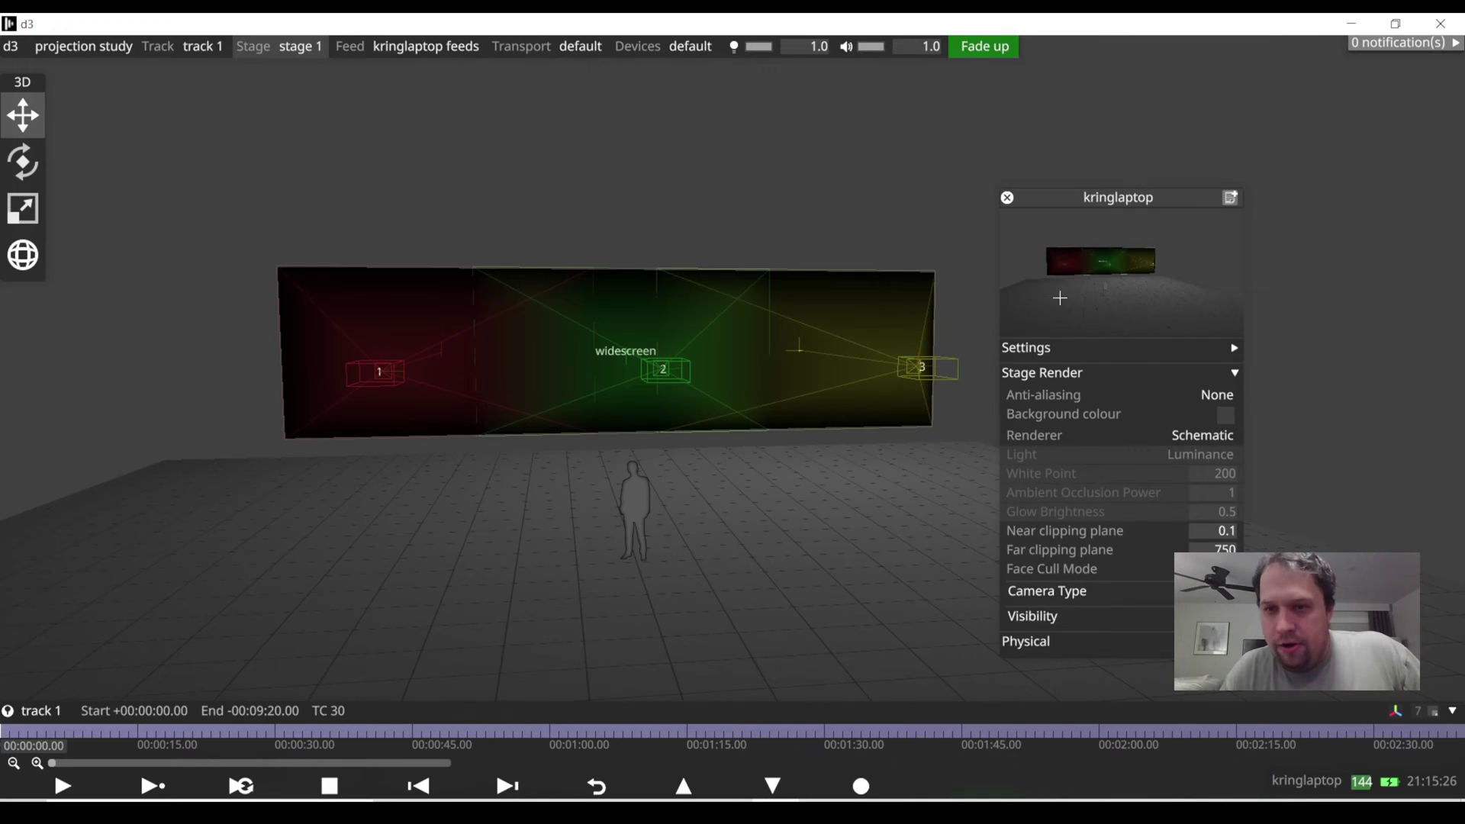
pyautogui.moveTo(1047, 200); pyautogui.dragTo(1094, 135)
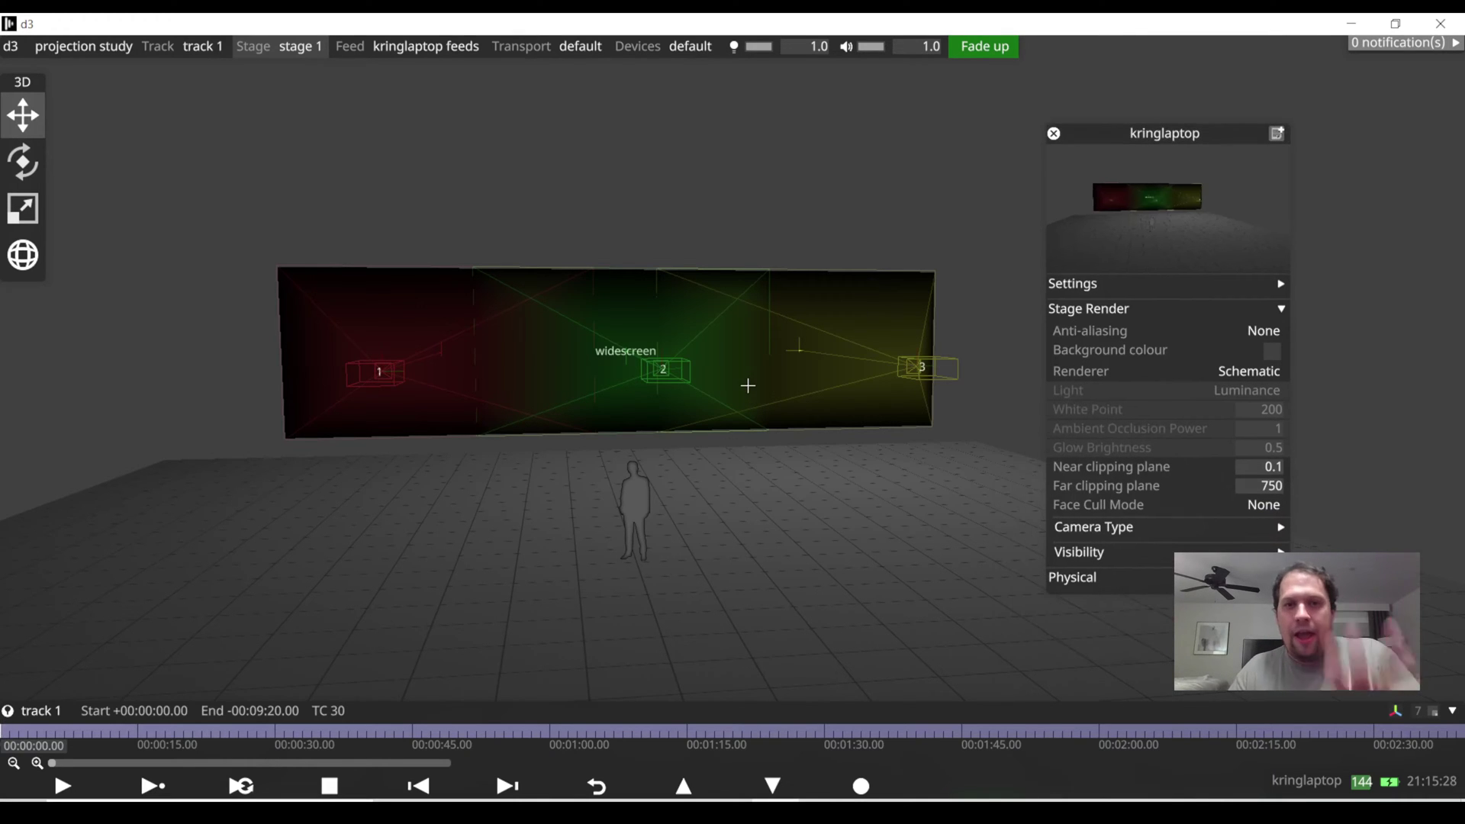
# - Try the Lux renderer on the visualiser camera and switch it to Heatmap
pyautogui.moveTo(650, 519); pyautogui.dragTo(931, 450)
pyautogui.click(1274, 372)
pyautogui.click(1294, 388)
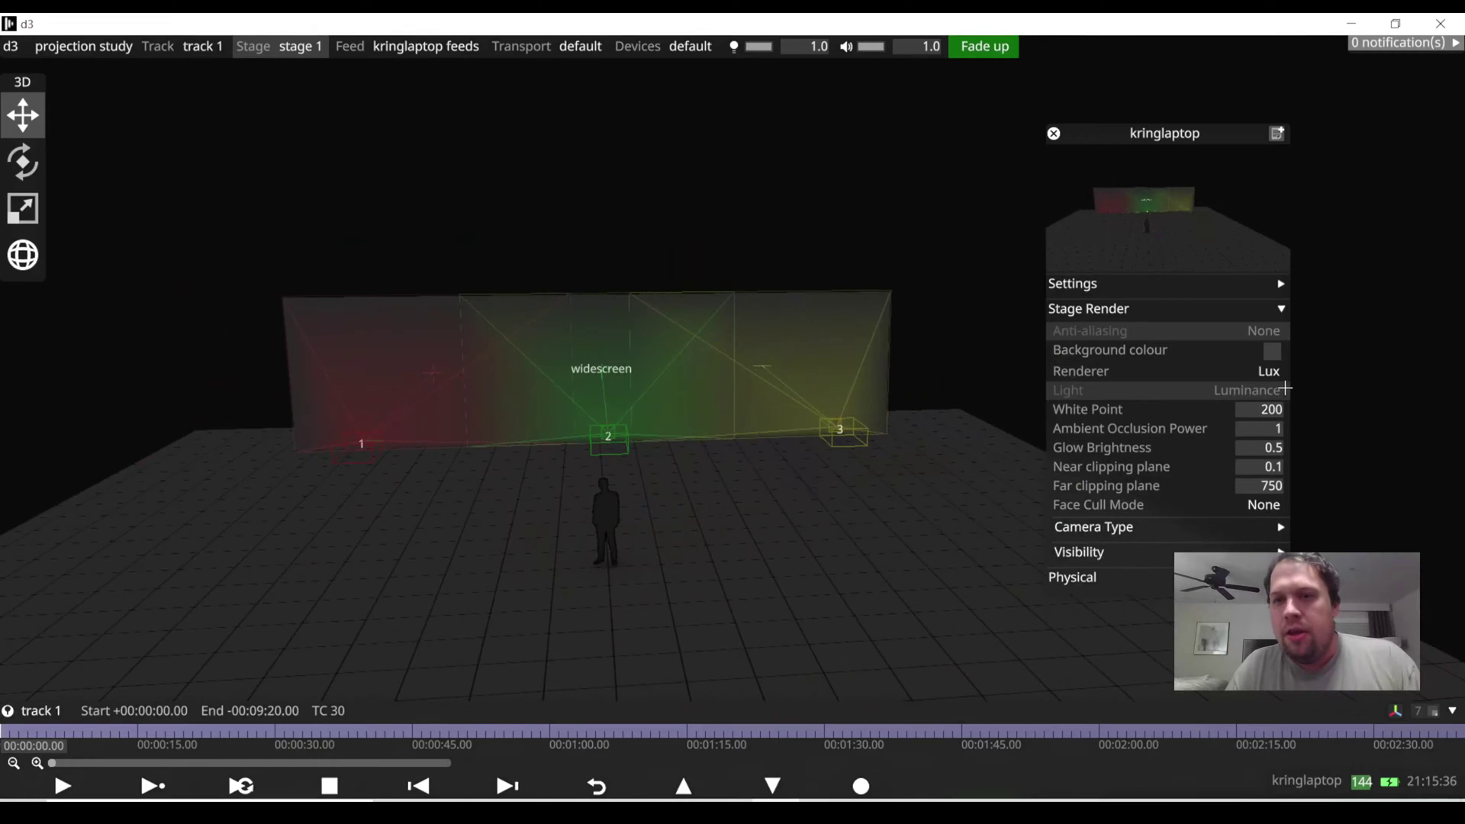
pyautogui.click(1269, 371)
pyautogui.click(1333, 405)
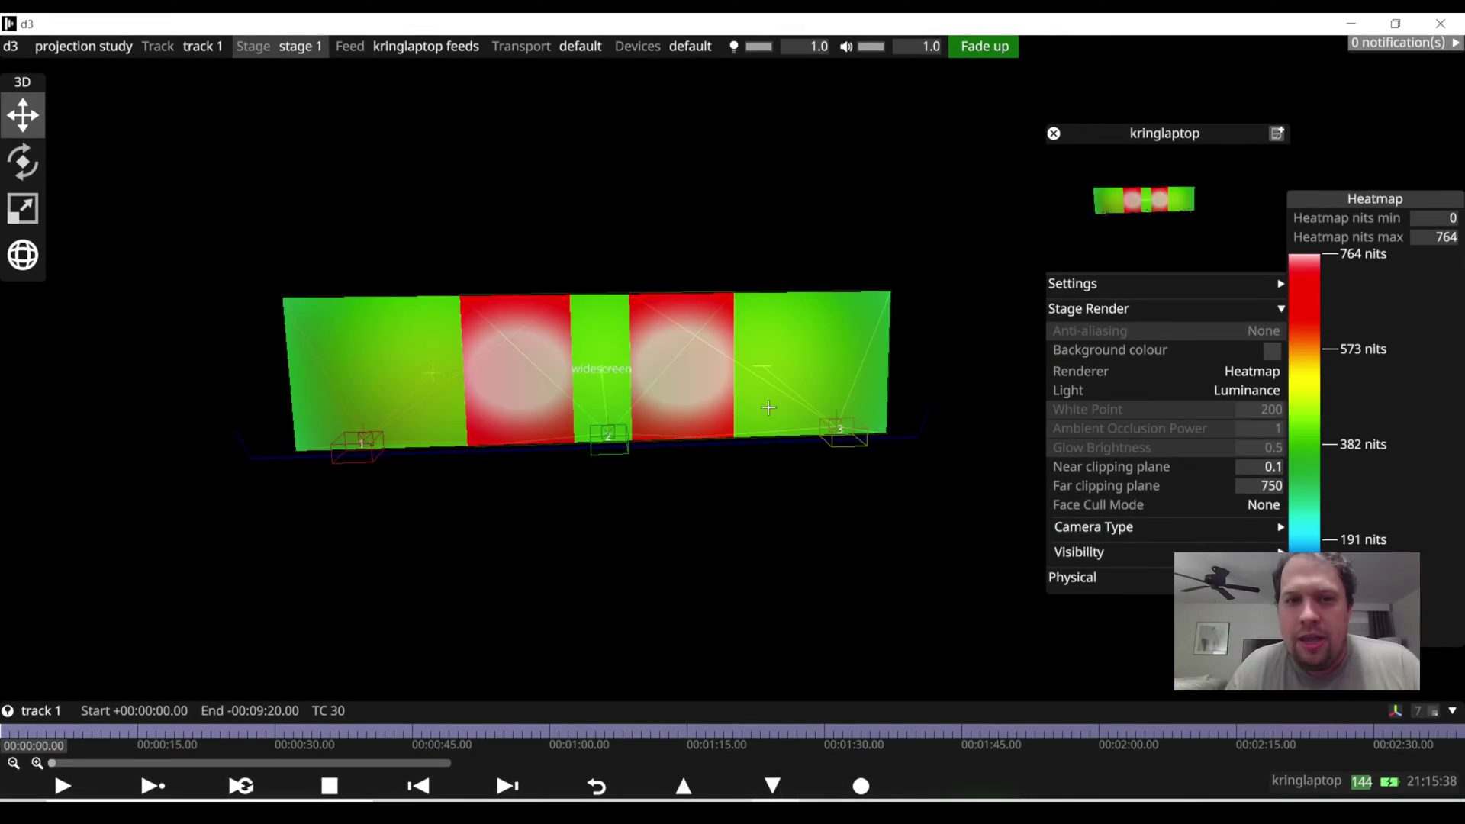
# - Examine the luminance heatmap on the widescreen surface and its projector overlaps from several angles, keeping the legend within reach
pyautogui.moveTo(615, 441); pyautogui.dragTo(637, 437)
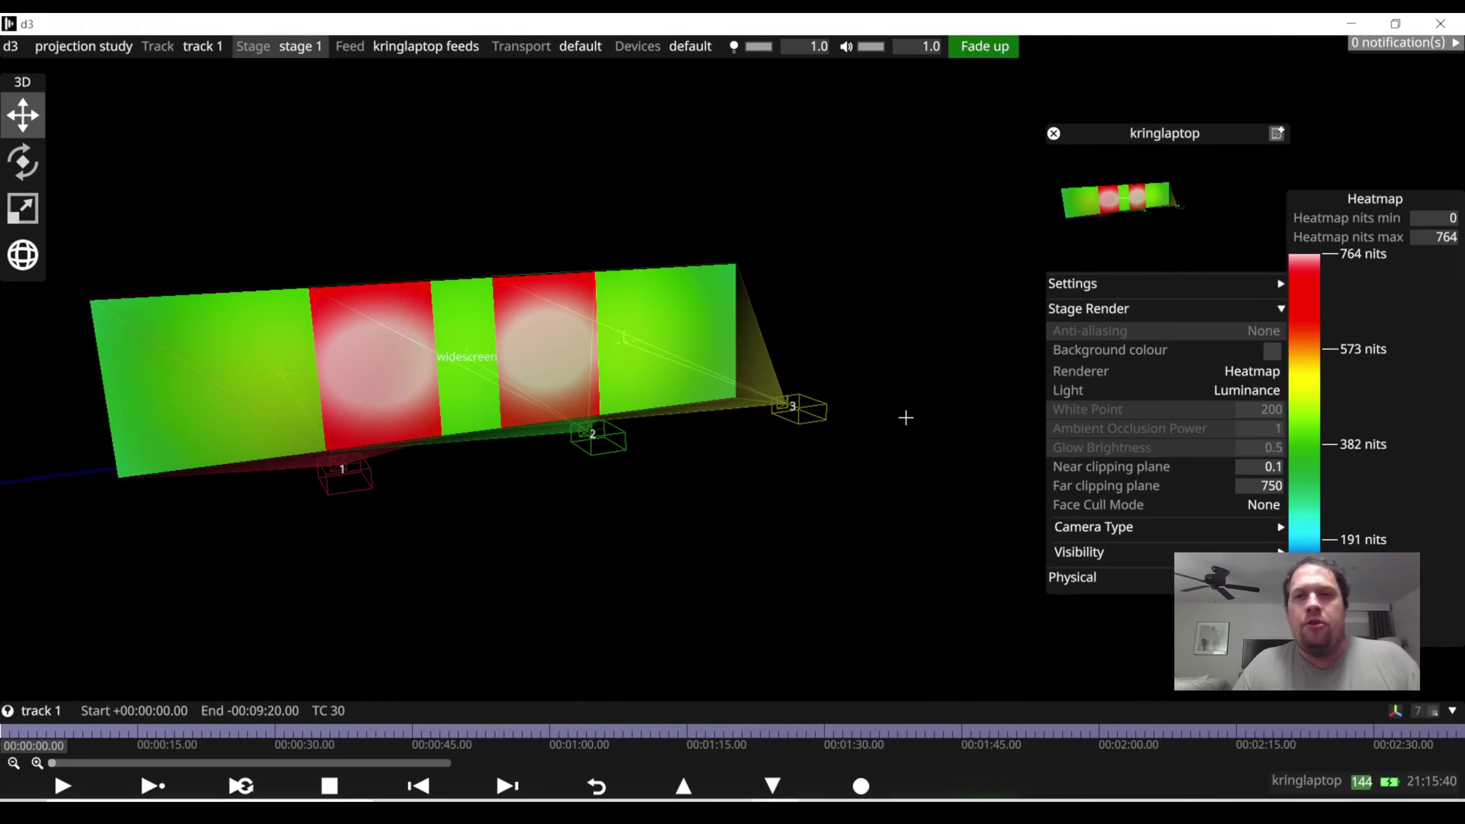
pyautogui.moveTo(1290, 204); pyautogui.dragTo(1140, 193)
pyautogui.scroll(-3, 763, 484)
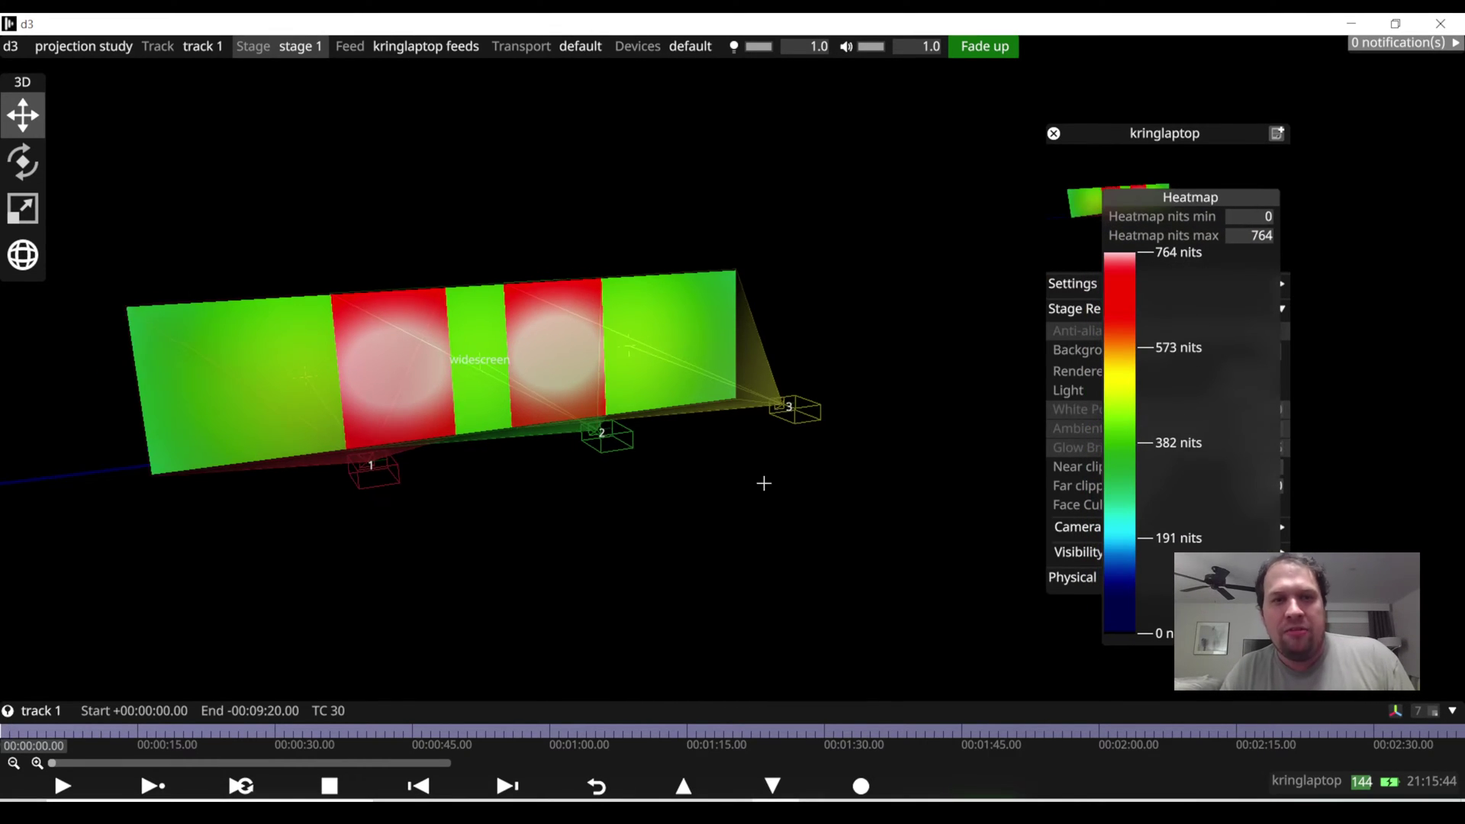
pyautogui.moveTo(606, 477); pyautogui.dragTo(535, 530)
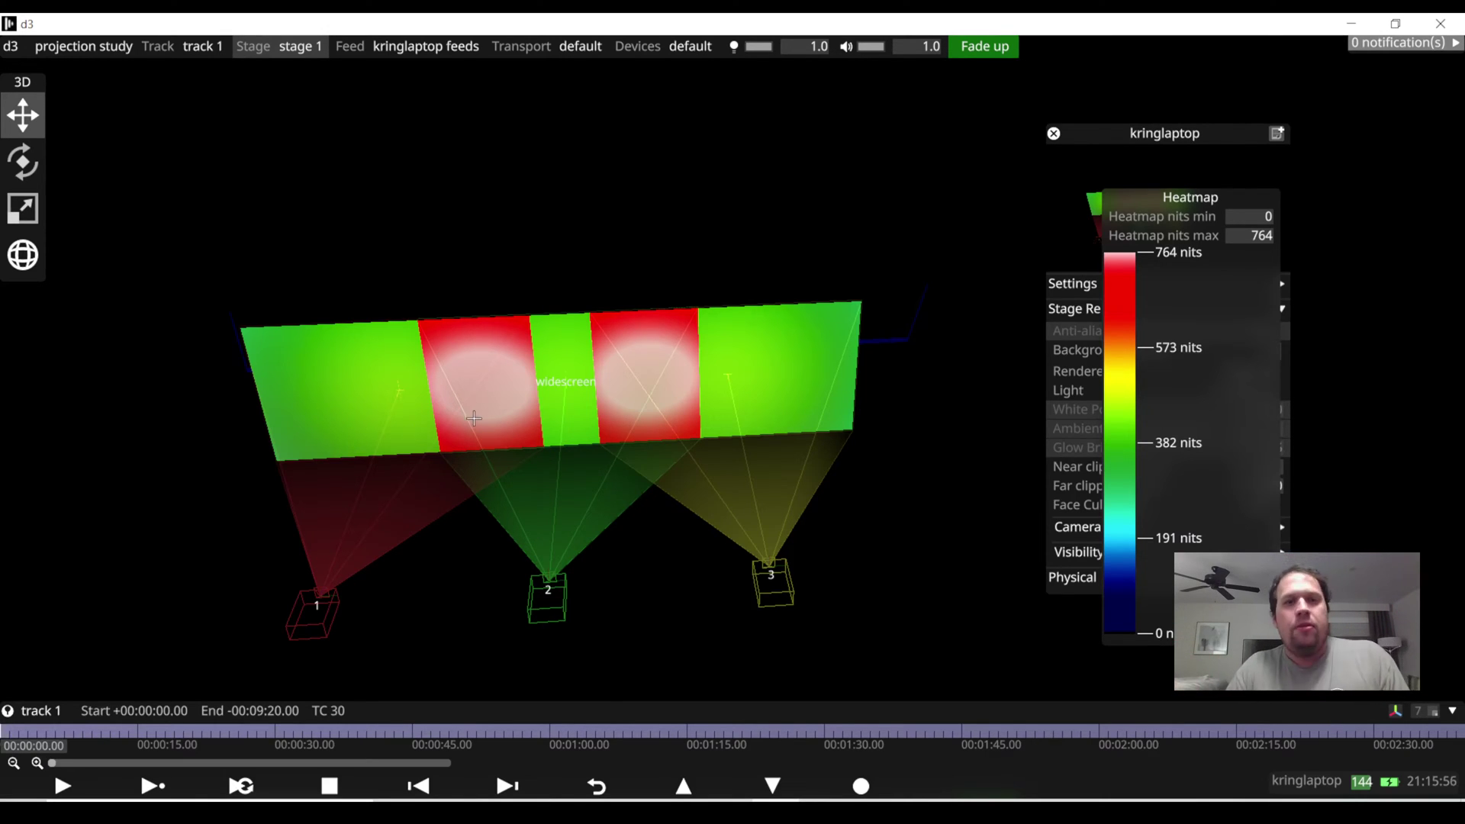
pyautogui.scroll(-1, 474, 418)
pyautogui.scroll(5, 476, 412)
pyautogui.moveTo(582, 321); pyautogui.dragTo(891, 116, button='middle')
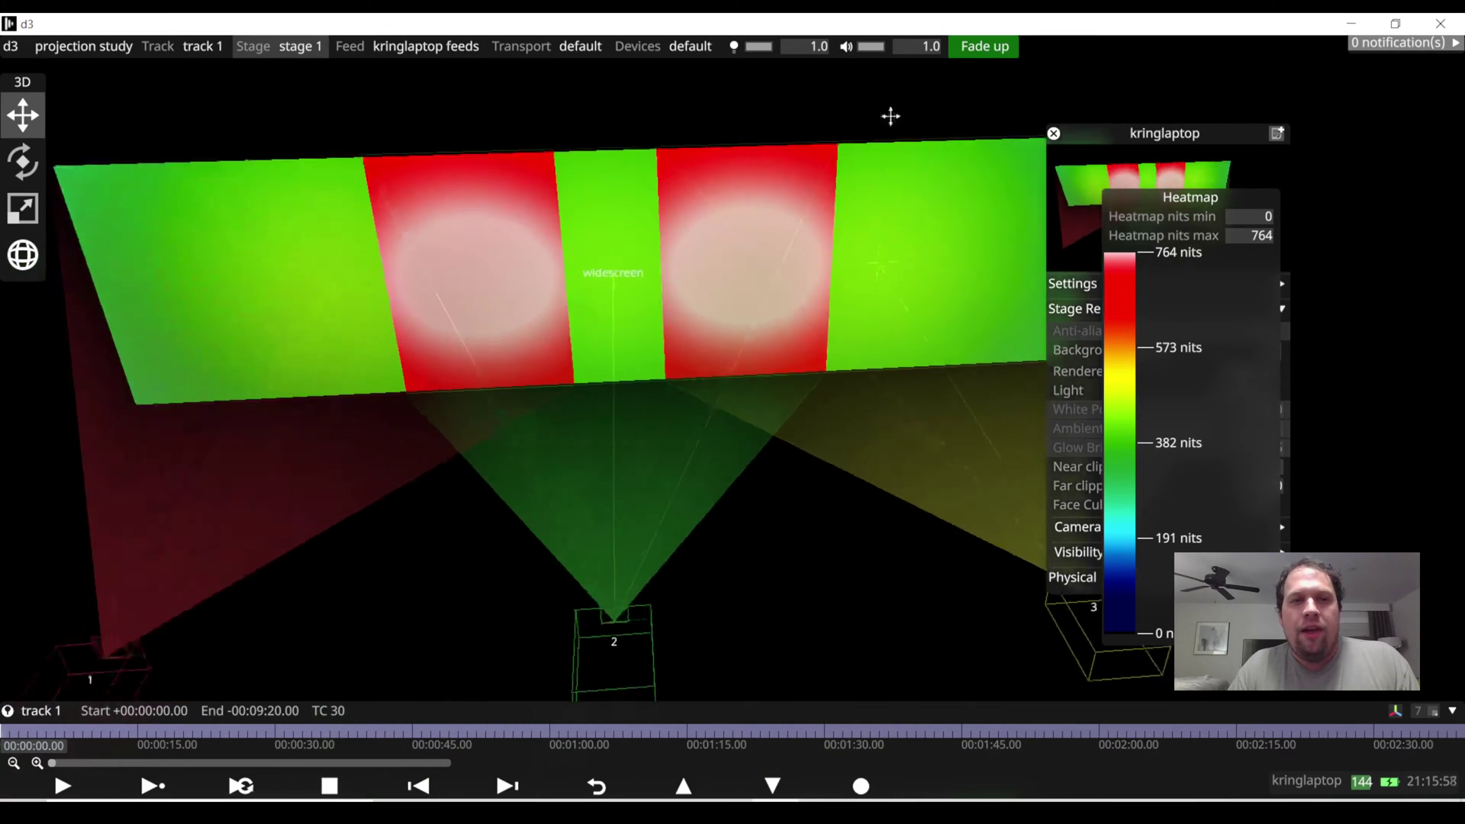
pyautogui.moveTo(890, 116); pyautogui.dragTo(698, 89)
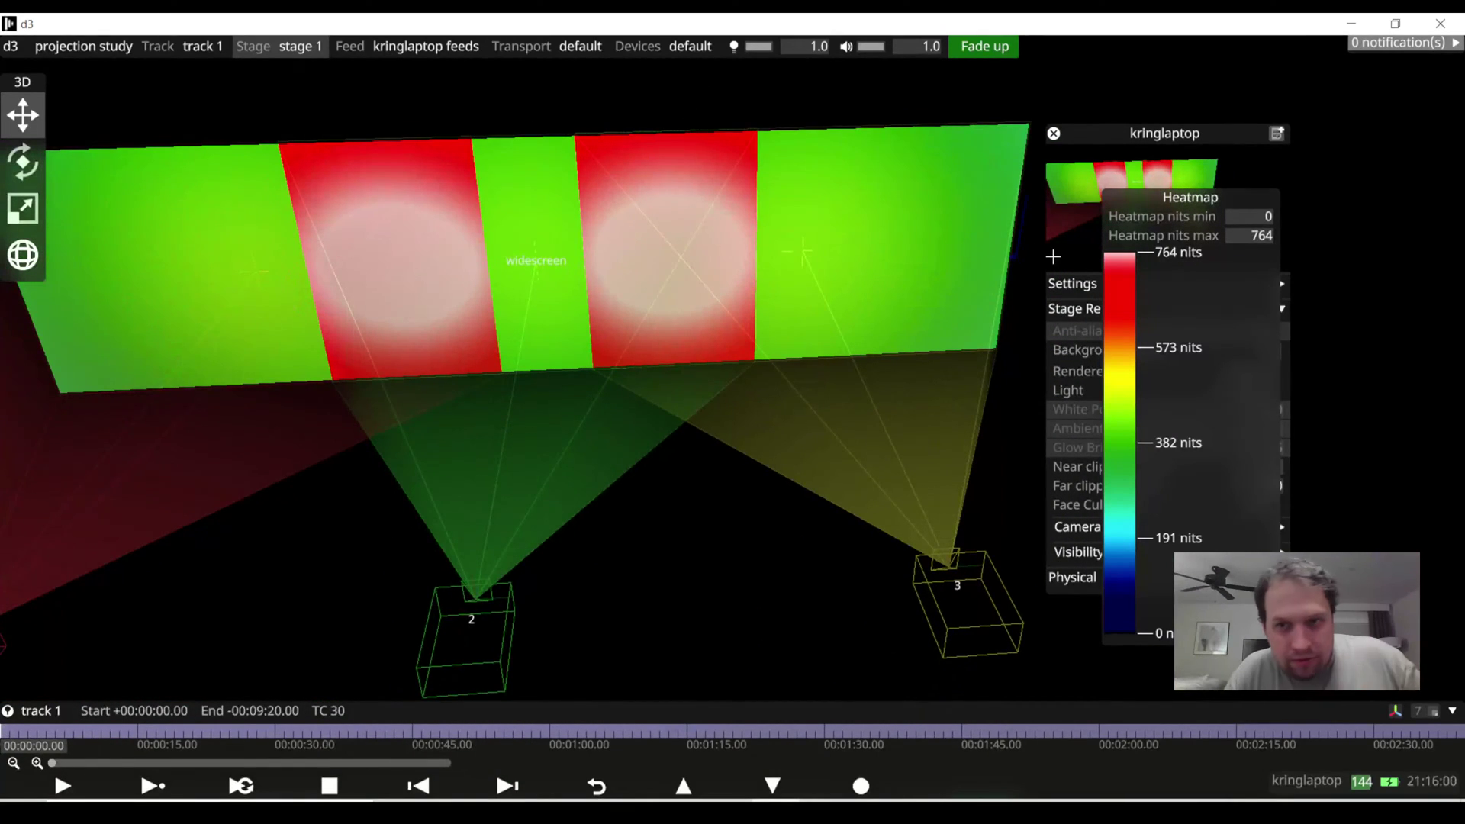
pyautogui.moveTo(1136, 197); pyautogui.dragTo(1201, 177)
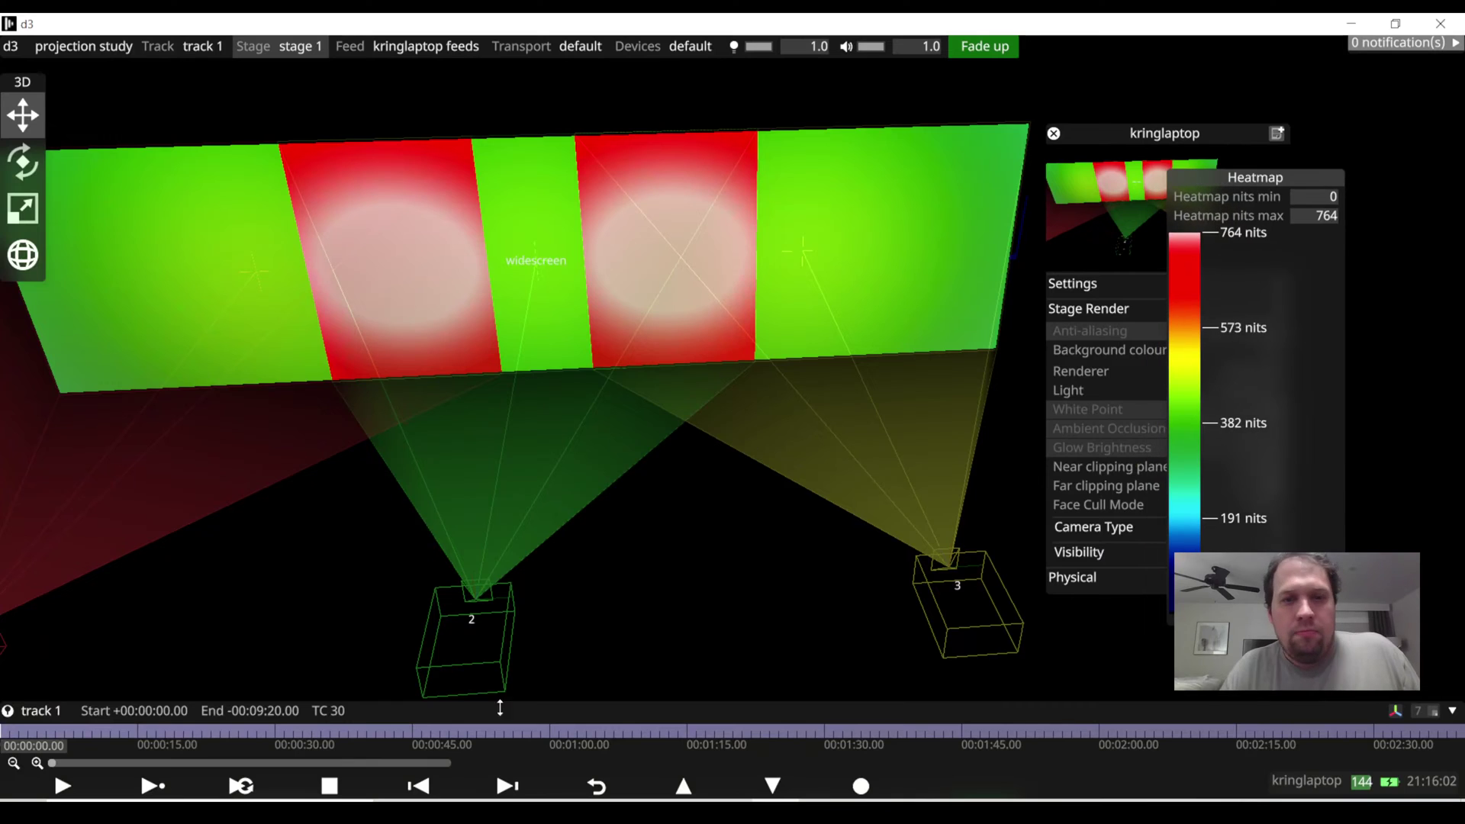
pyautogui.scroll(-3, 631, 428)
pyautogui.moveTo(392, 449); pyautogui.dragTo(931, 167)
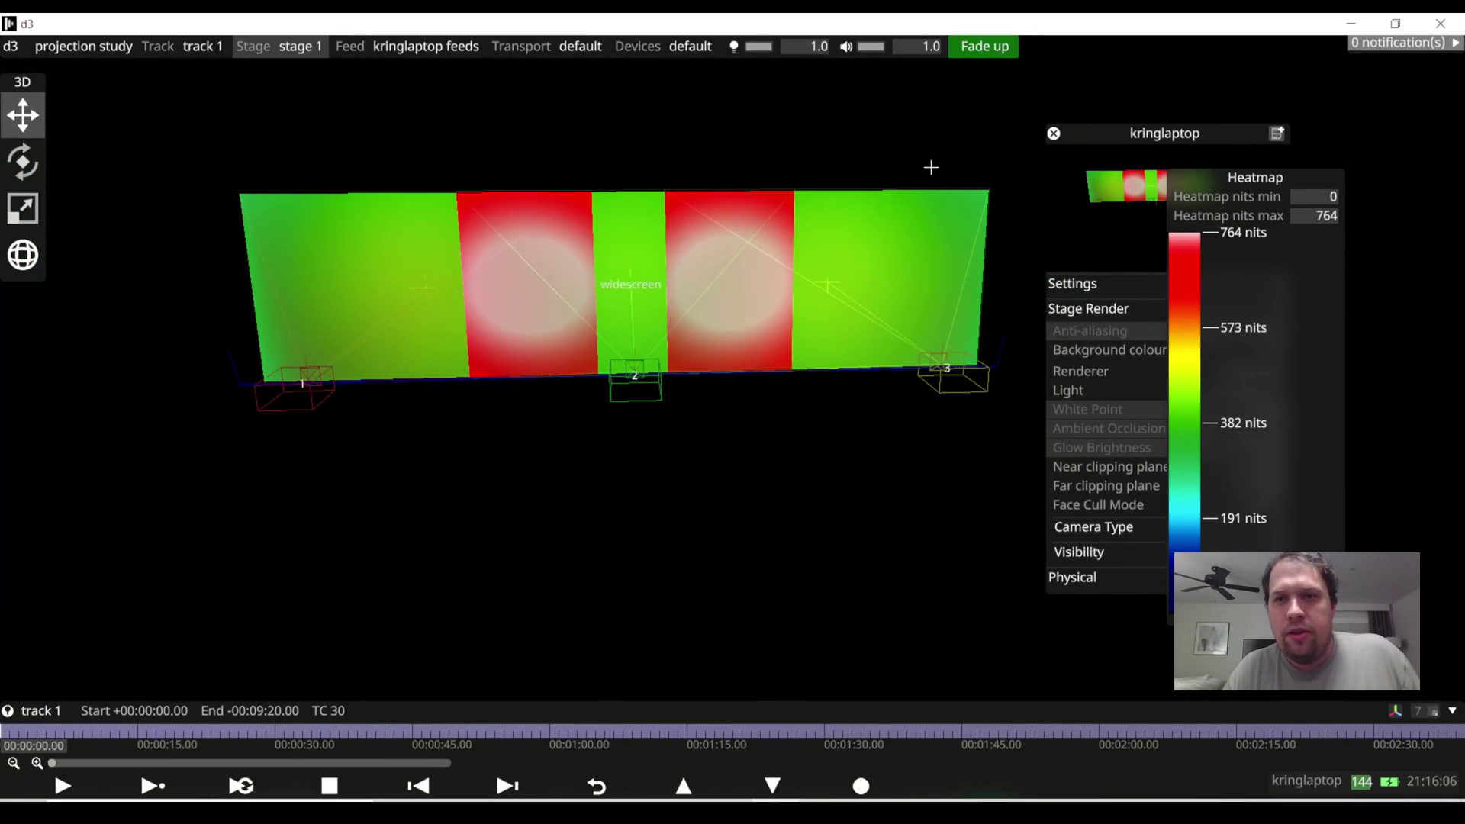
# - Close the visualiser camera's properties and reopen the stage 1 properties
pyautogui.click(1141, 171)
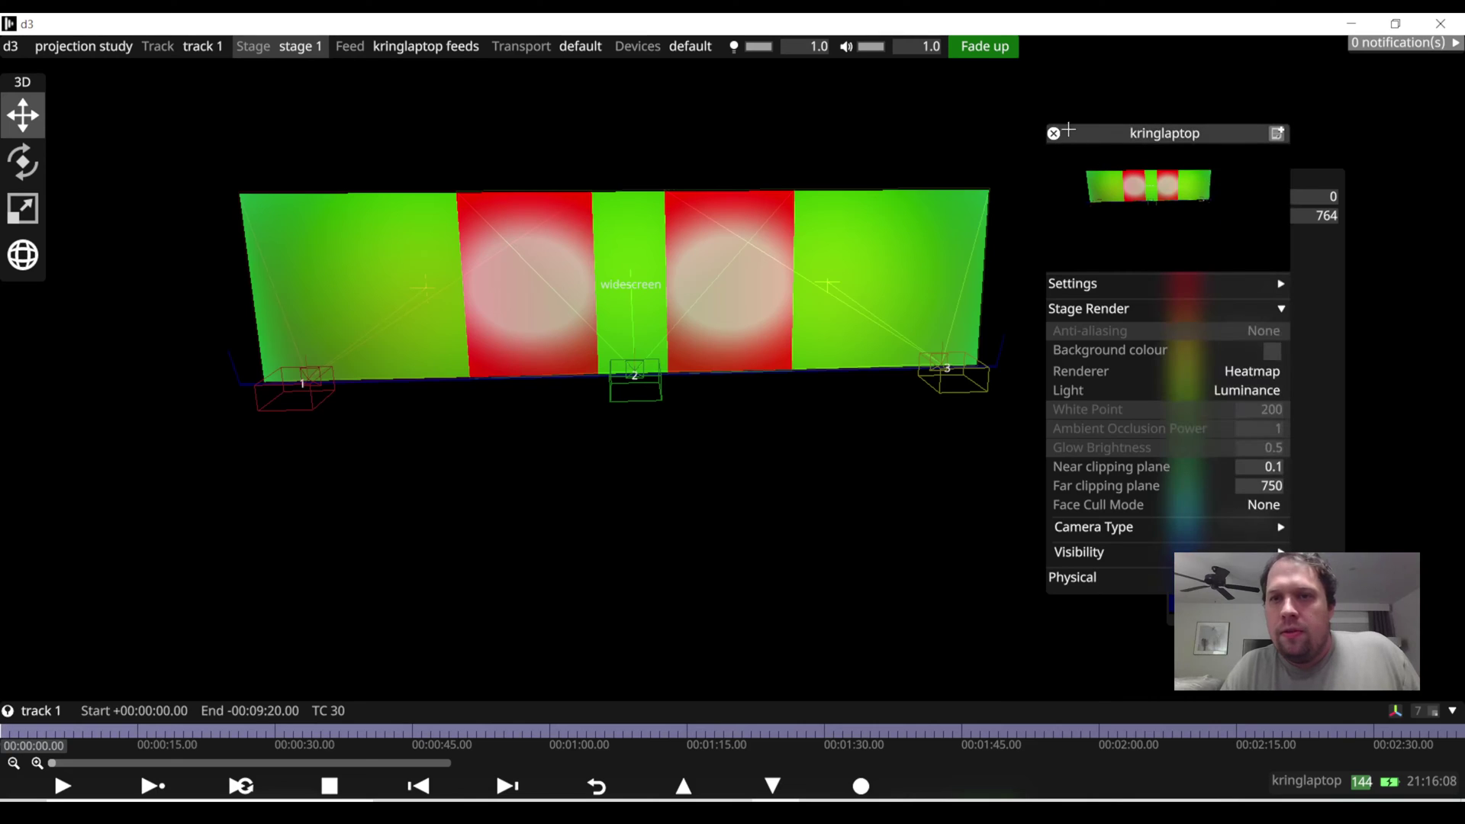
pyautogui.click(1054, 133)
pyautogui.click(300, 48)
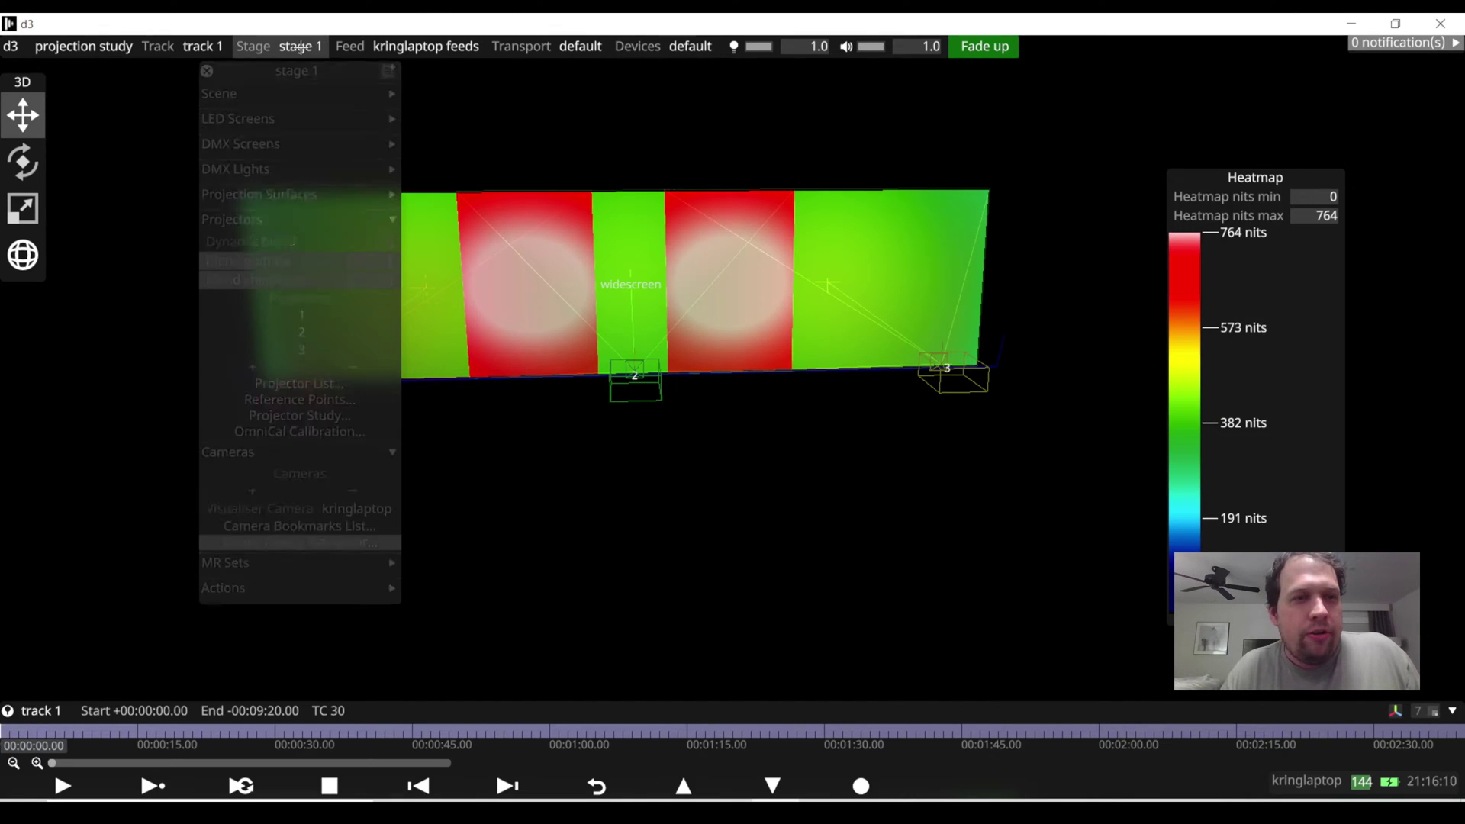
# - Compare the widescreen heatmap with the projectors' dynamic blend on and off, and leave dynamic blend enabled
pyautogui.moveTo(589, 377); pyautogui.dragTo(784, 383)
pyautogui.scroll(-1, 784, 384)
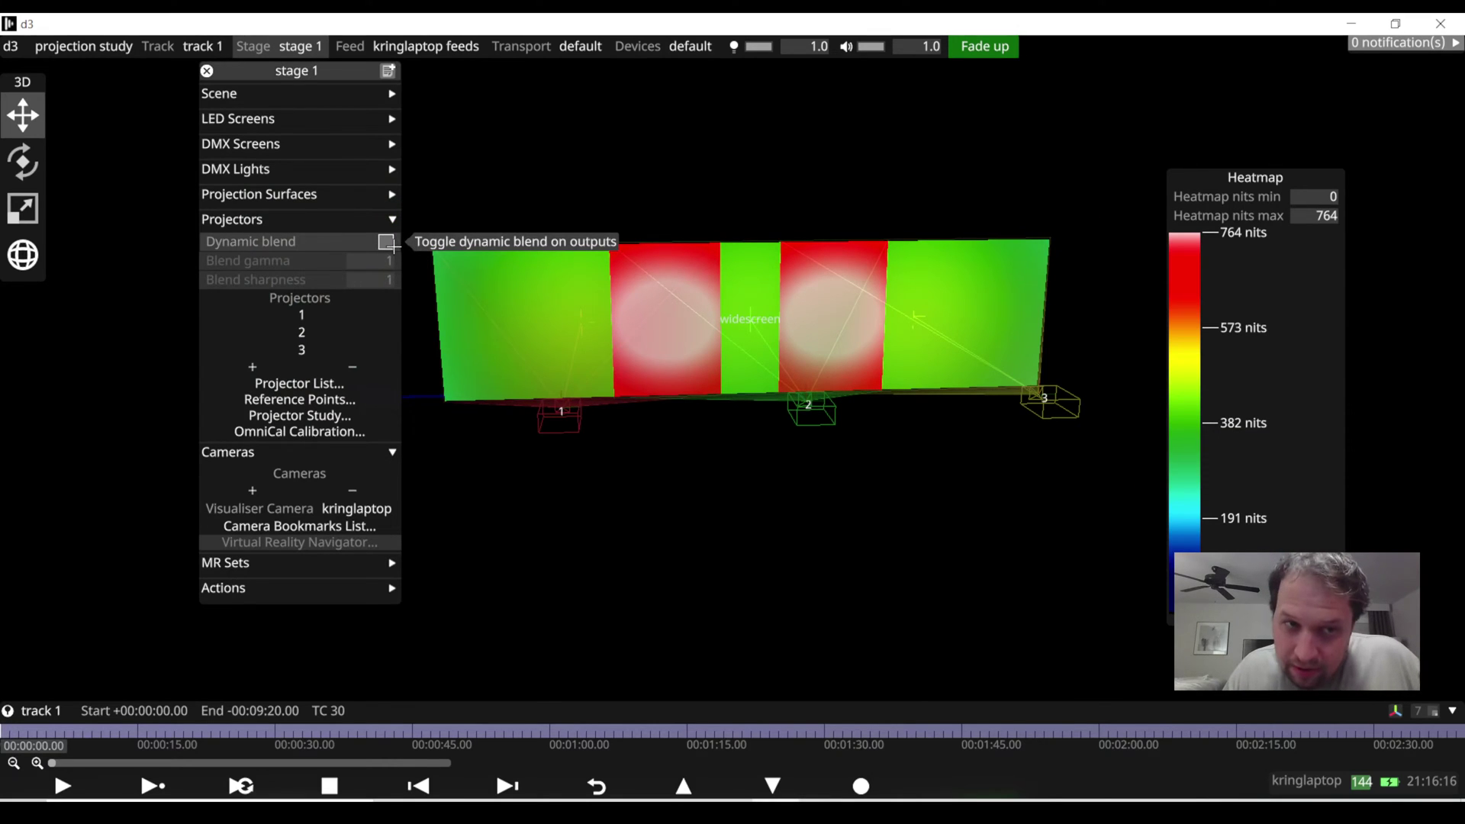
pyautogui.click(386, 241)
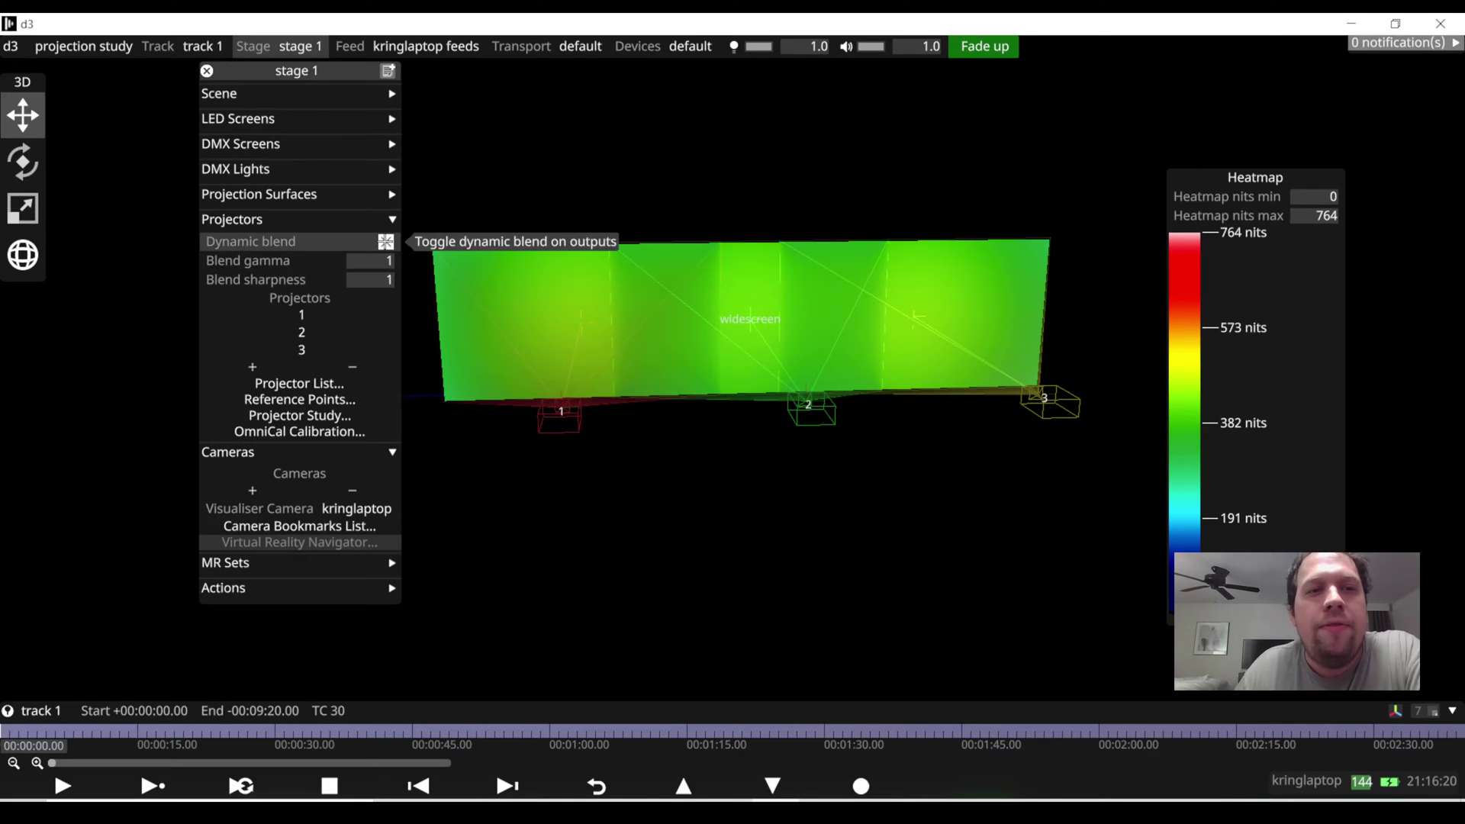
pyautogui.click(386, 241)
pyautogui.click(386, 242)
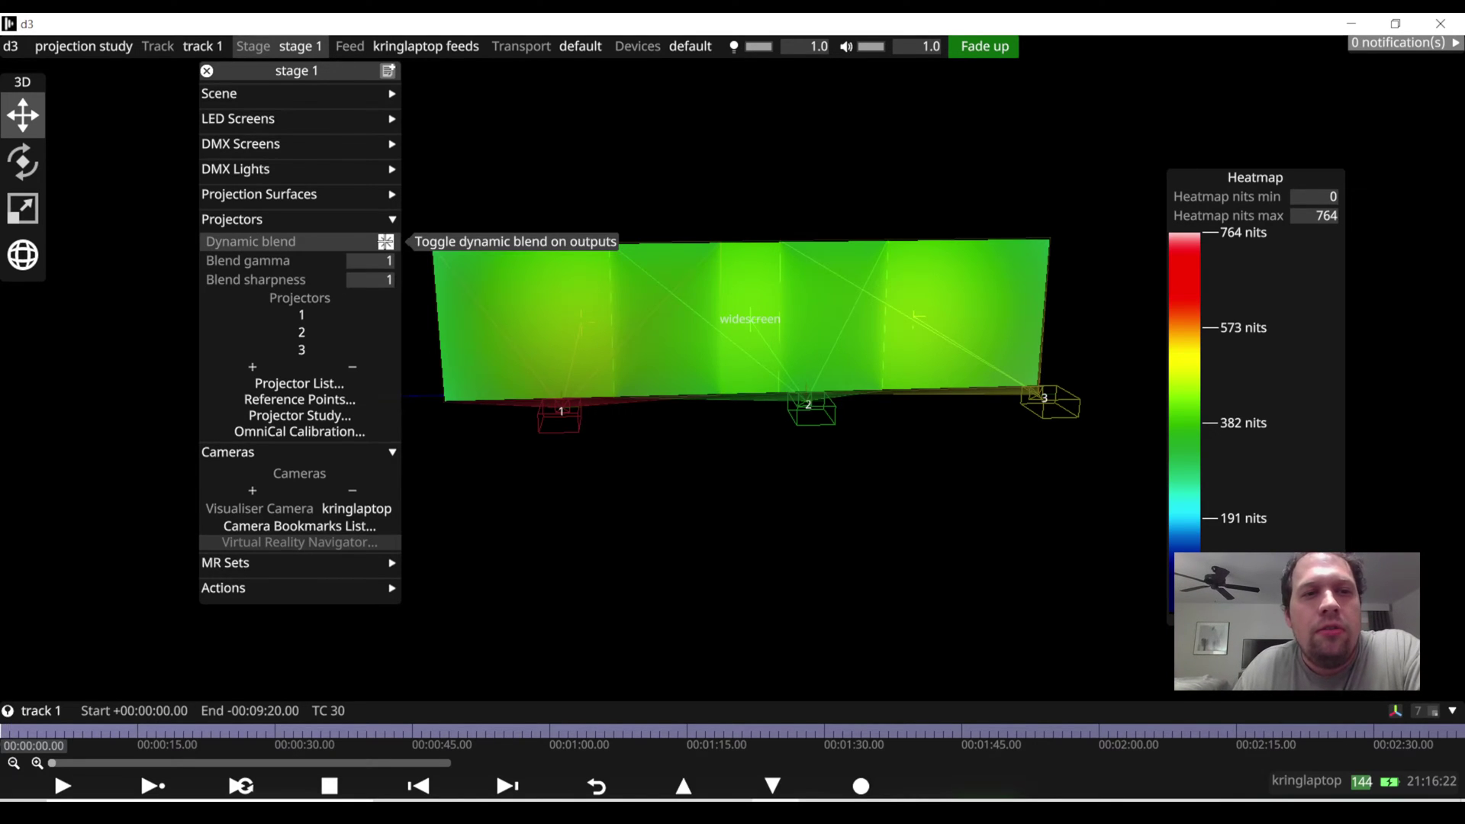
pyautogui.click(386, 242)
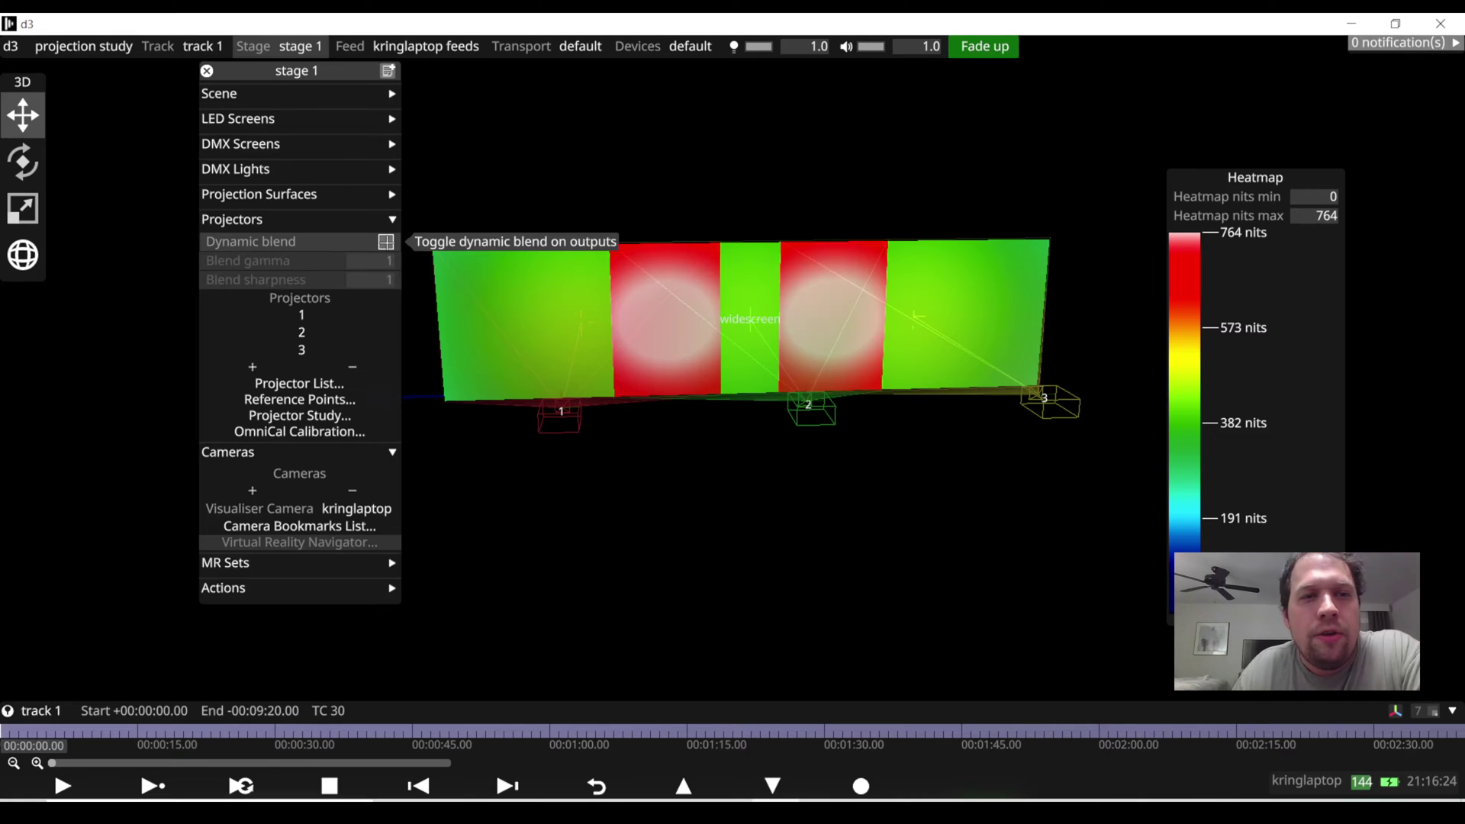
pyautogui.click(386, 242)
pyautogui.click(386, 242)
pyautogui.click(386, 242)
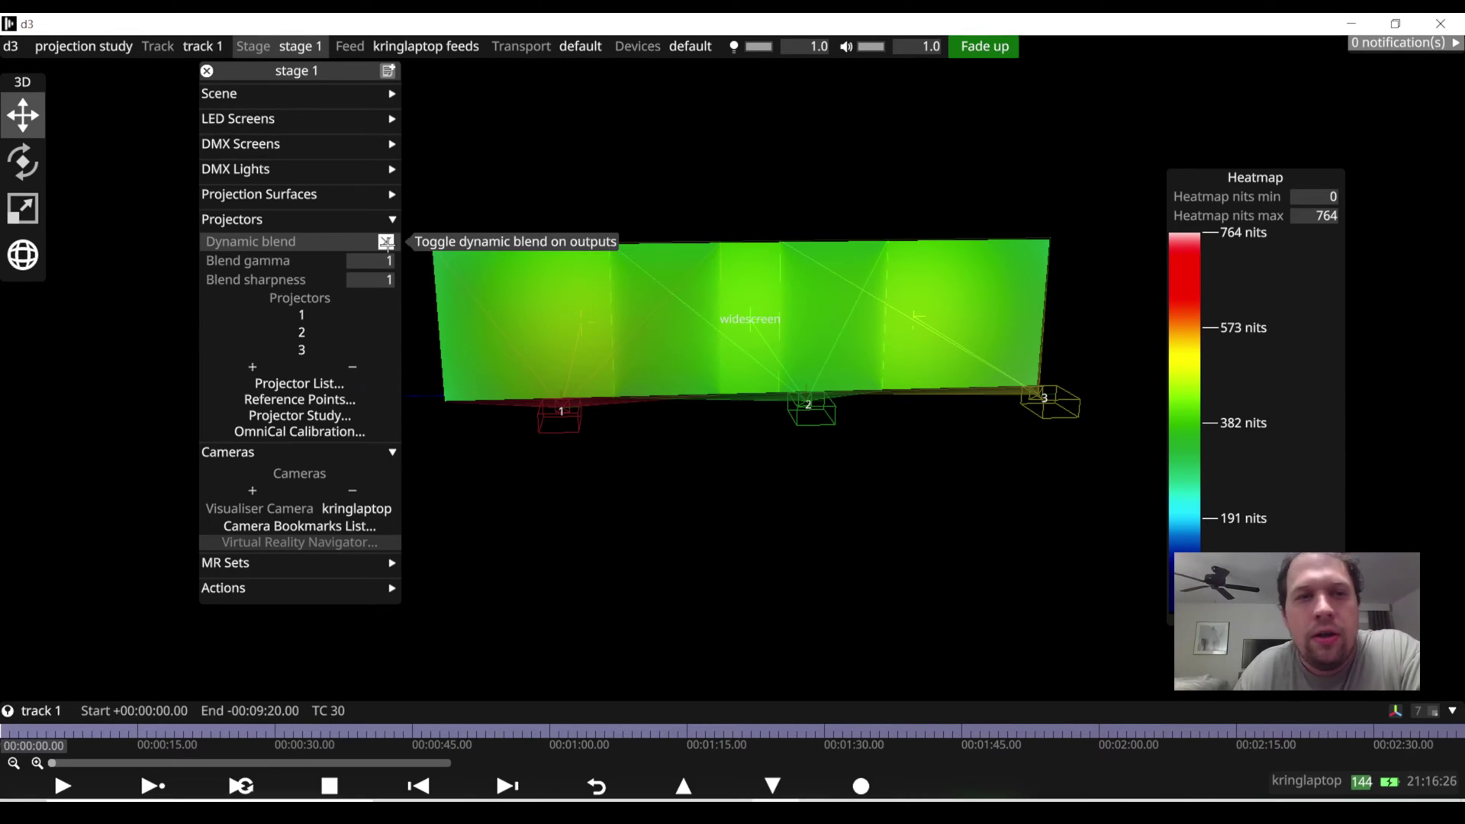
pyautogui.click(386, 242)
pyautogui.click(386, 242)
pyautogui.click(386, 242)
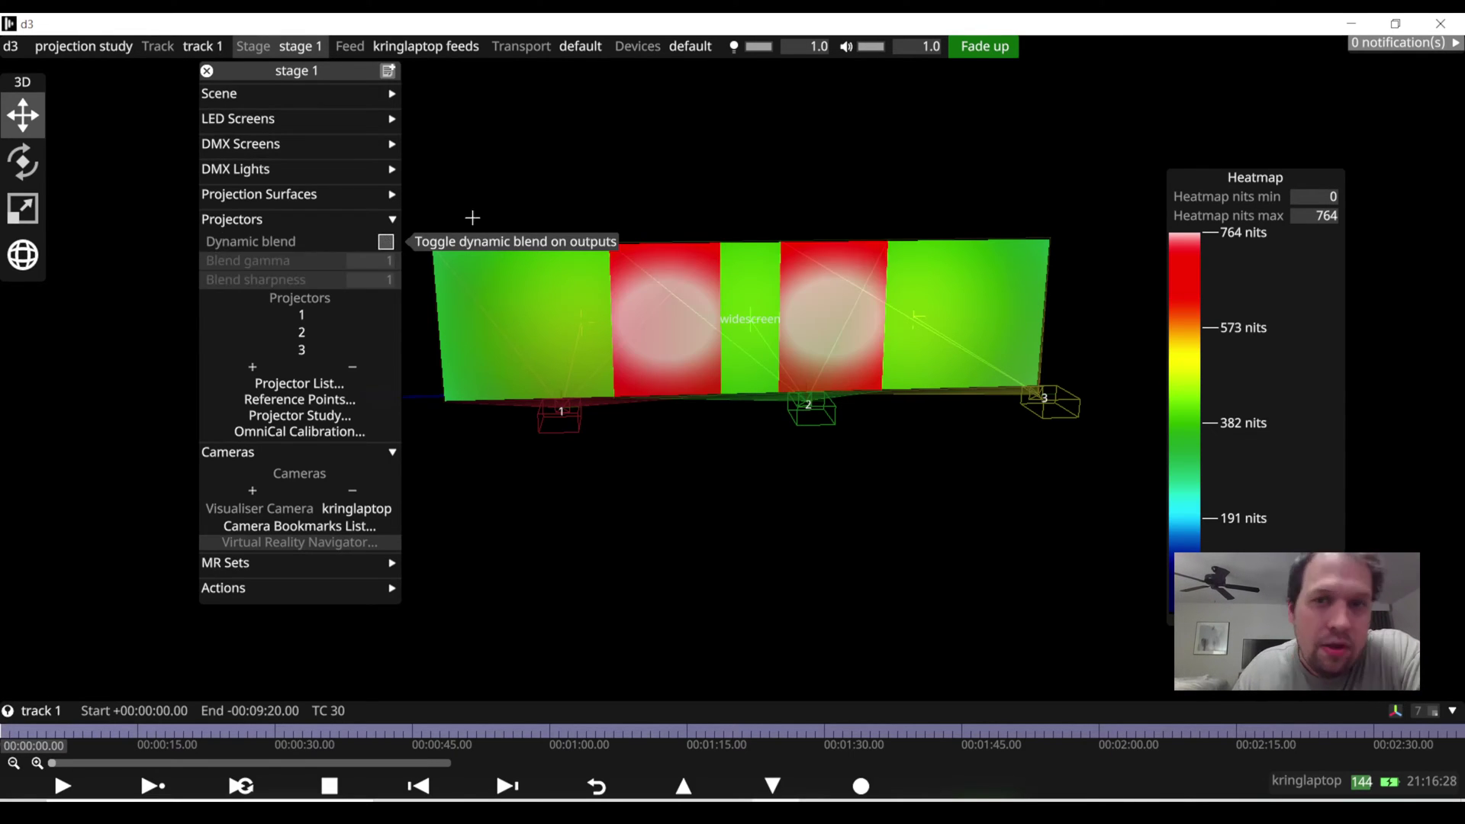
pyautogui.click(386, 242)
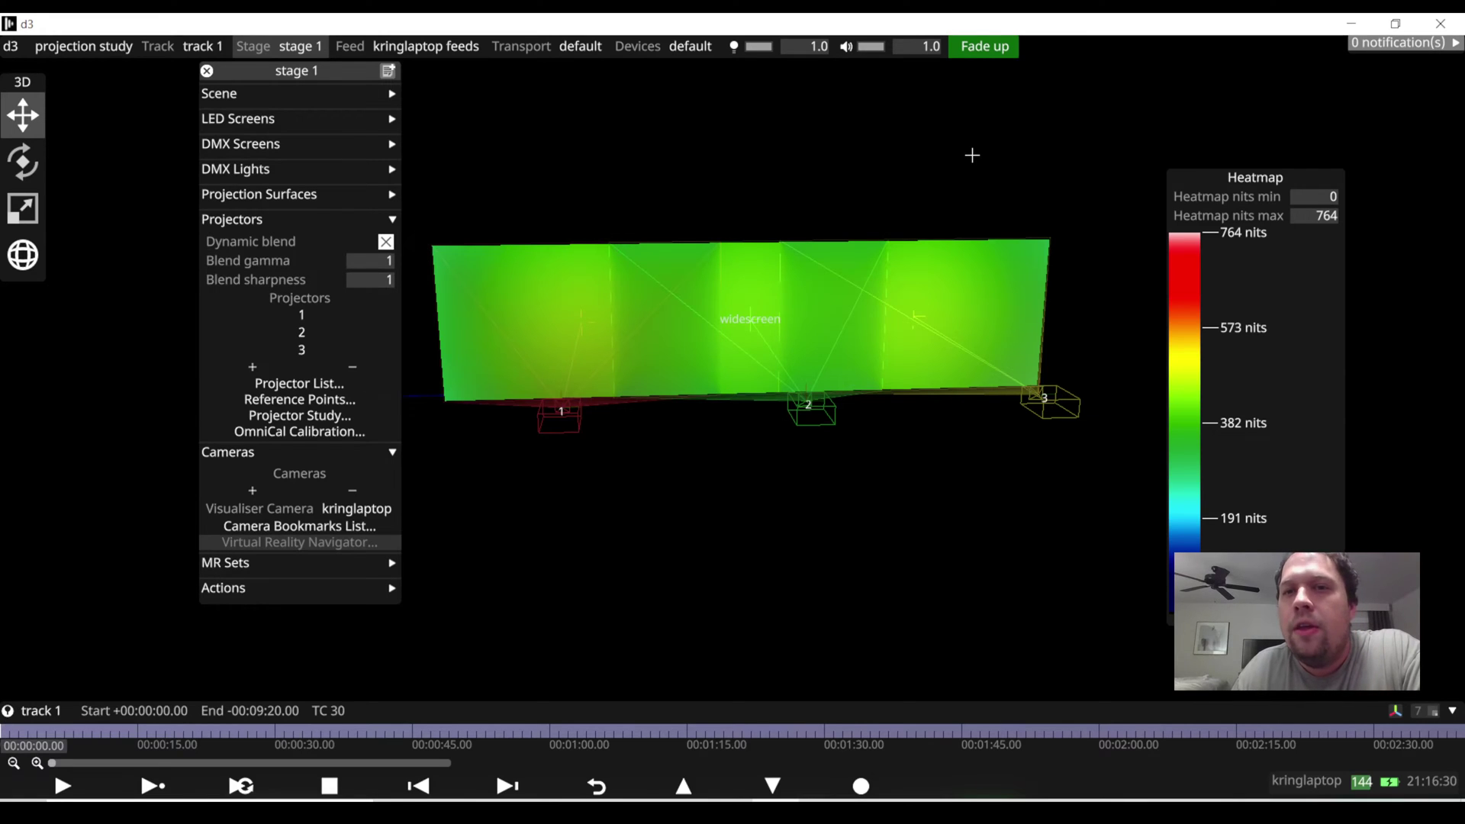
# - Set the visualiser camera's renderer to Schematic and close the stage 1 properties
pyautogui.rightClick(971, 153)
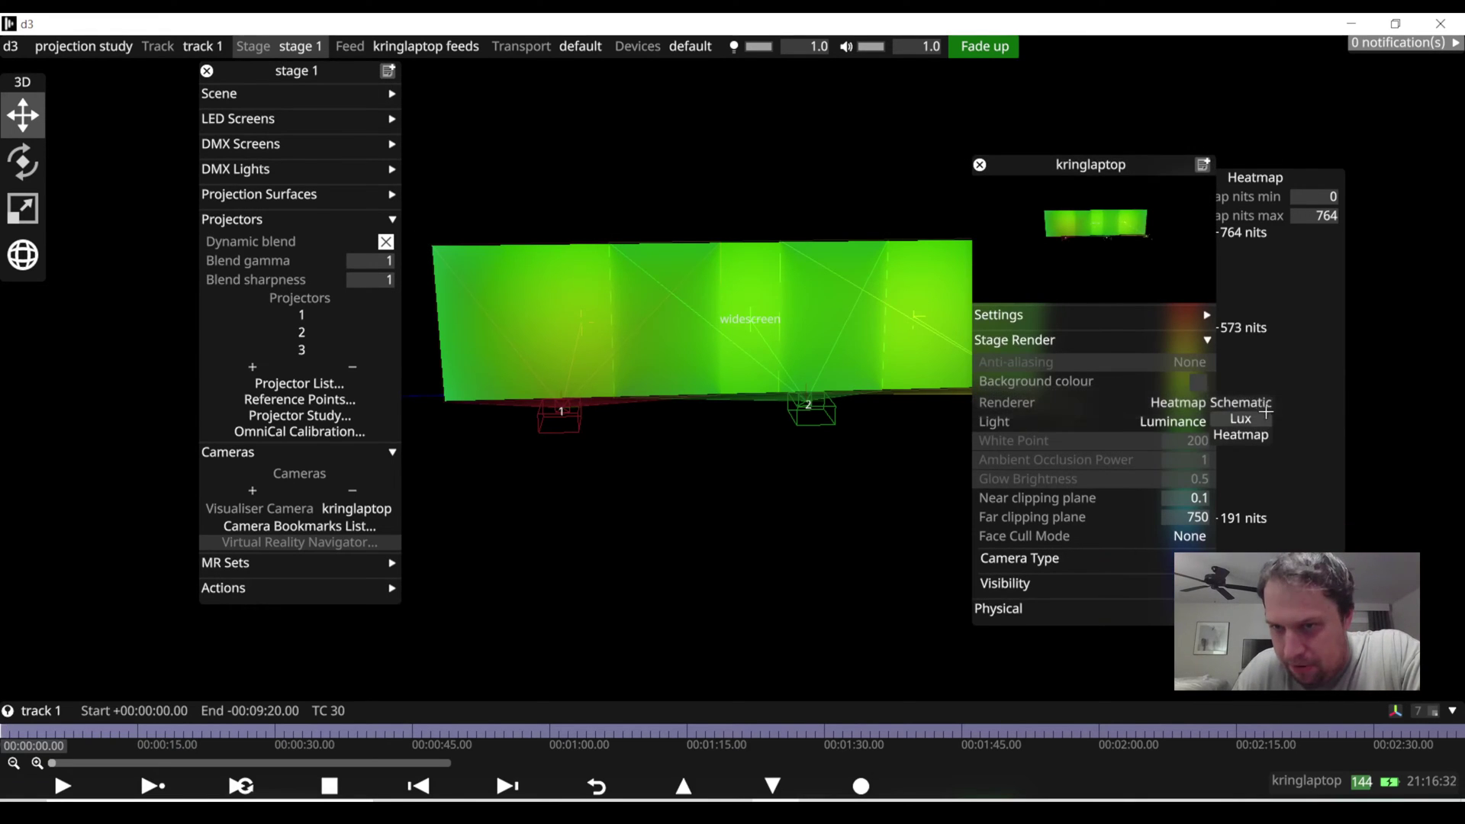
pyautogui.click(1244, 402)
pyautogui.click(858, 337)
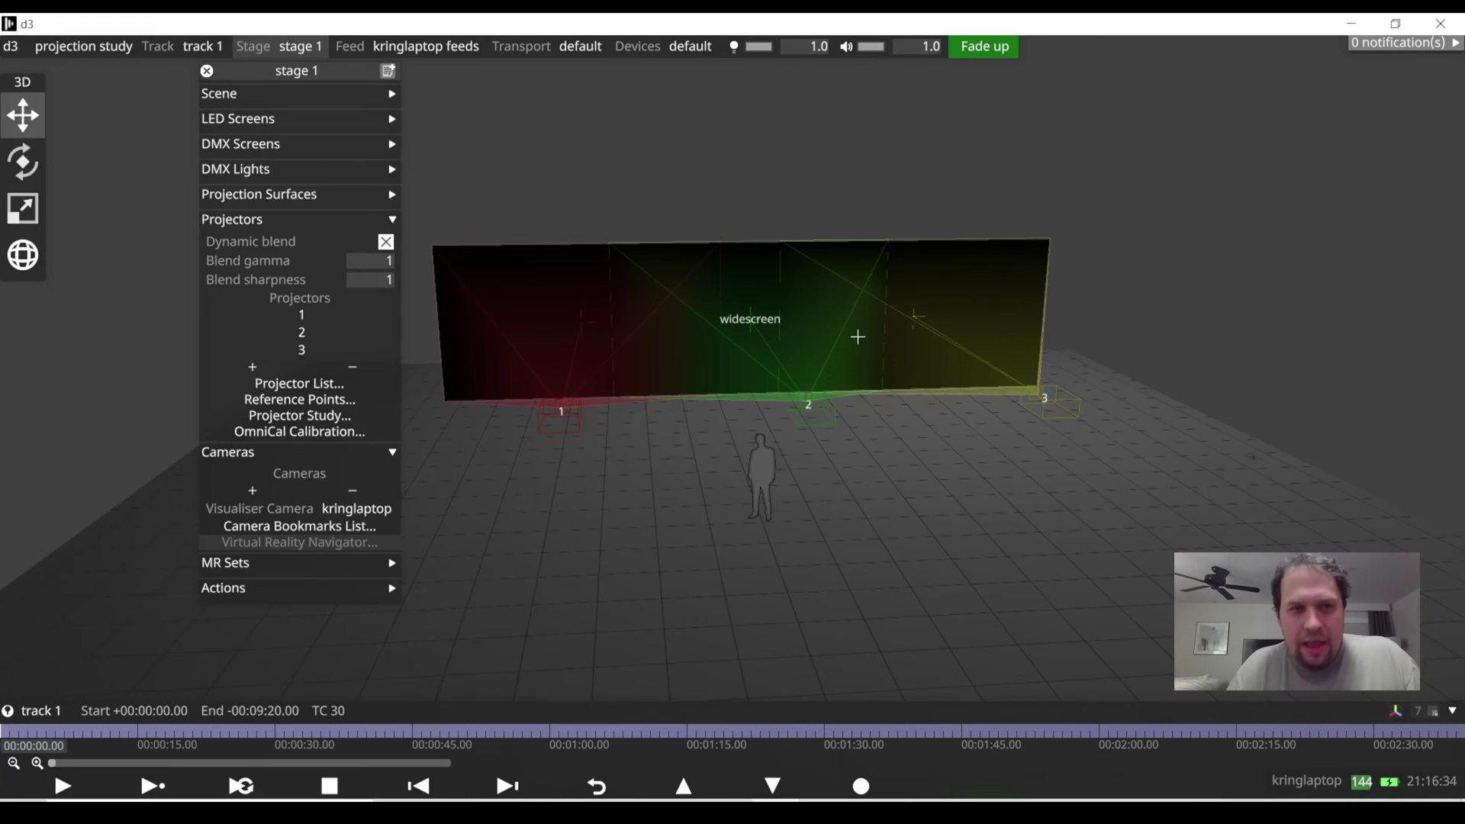
pyautogui.click(207, 72)
pyautogui.scroll(-2, 799, 548)
pyautogui.moveTo(749, 497); pyautogui.dragTo(824, 472)
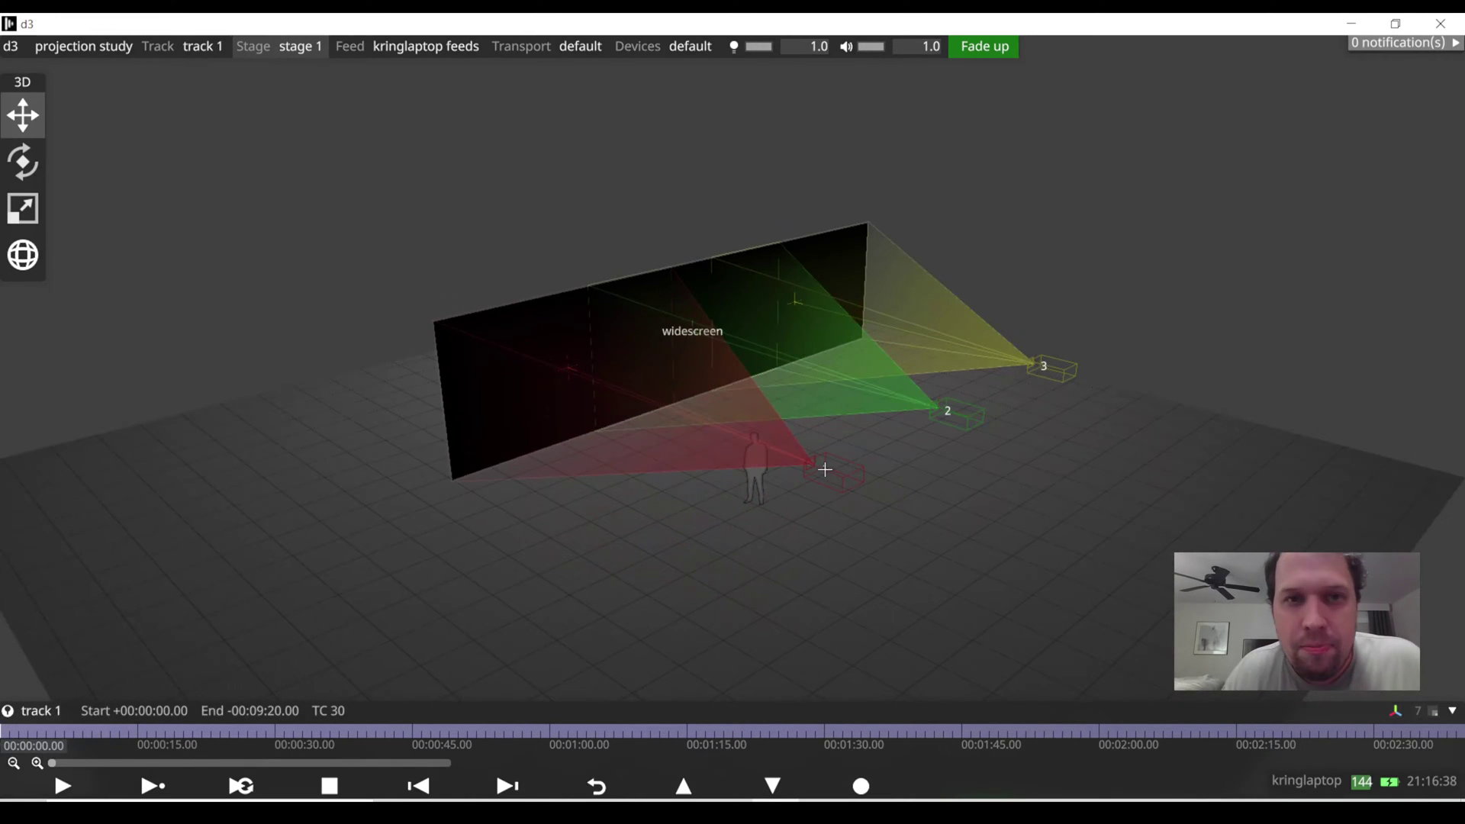
pyautogui.scroll(-1, 659, 314)
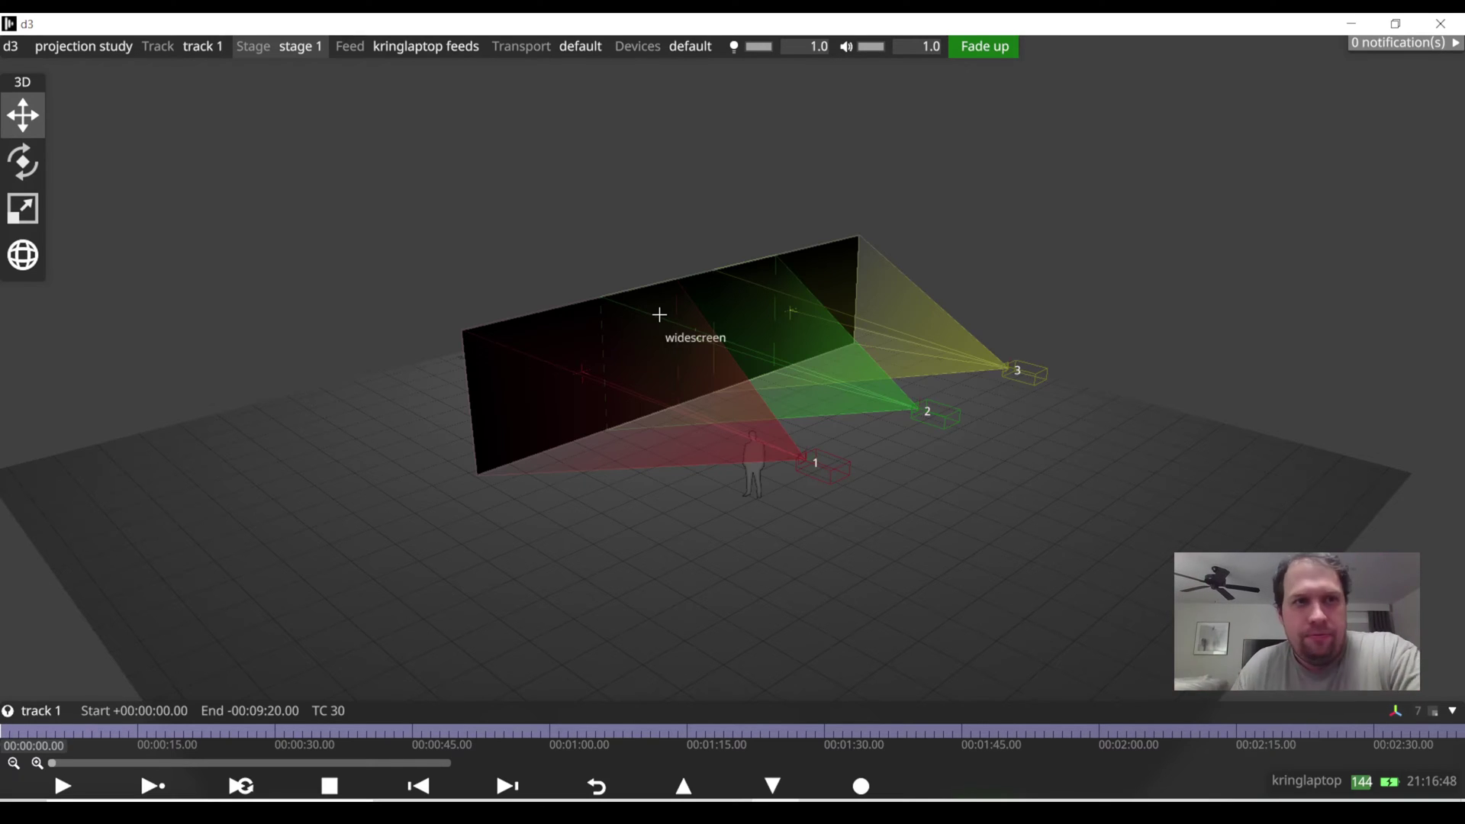
# - Export the projector study of stage 1 with light set to Luminance (Nits) for the projection study project
pyautogui.click(300, 47)
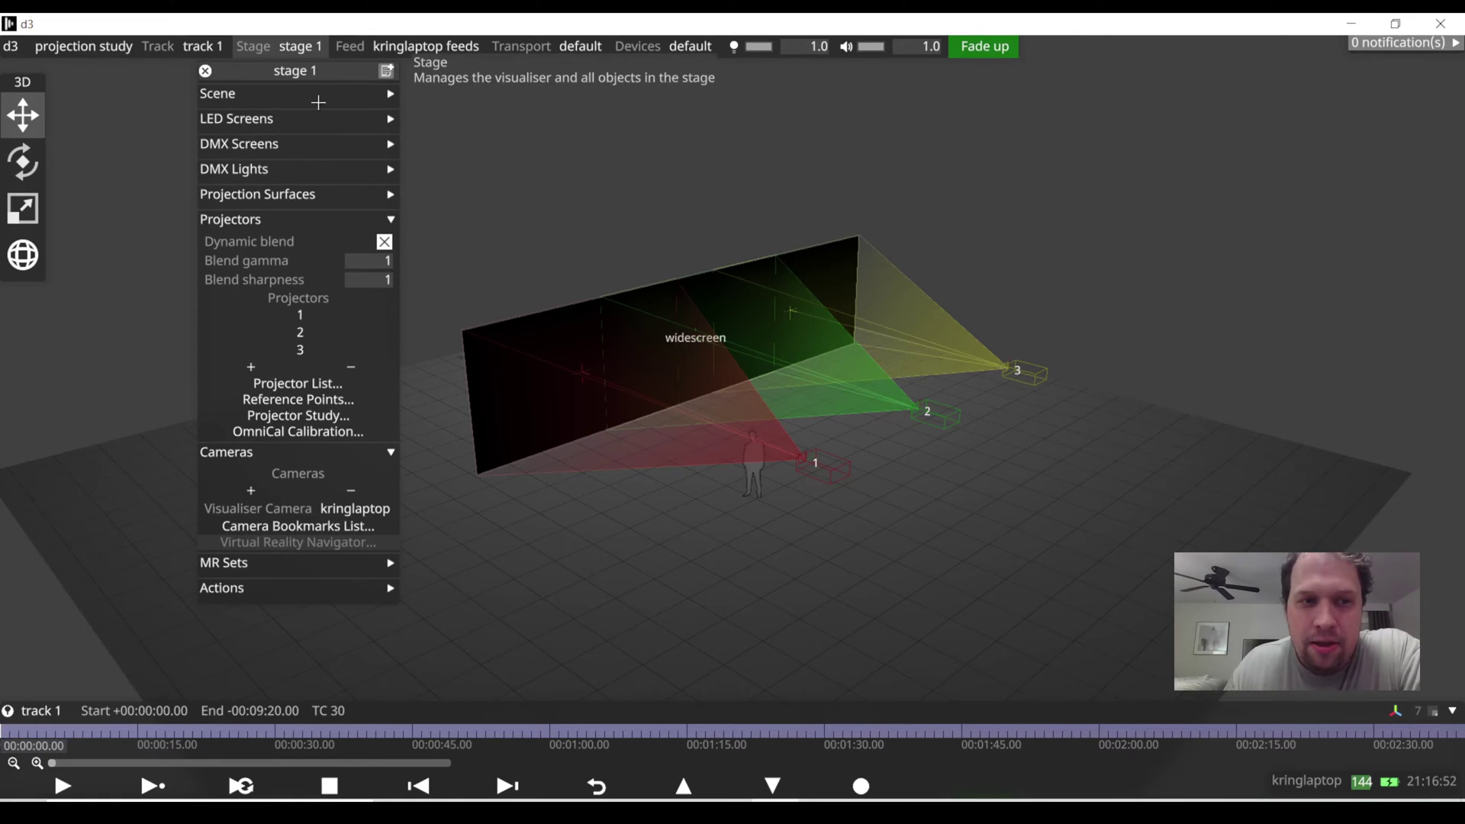
pyautogui.click(316, 414)
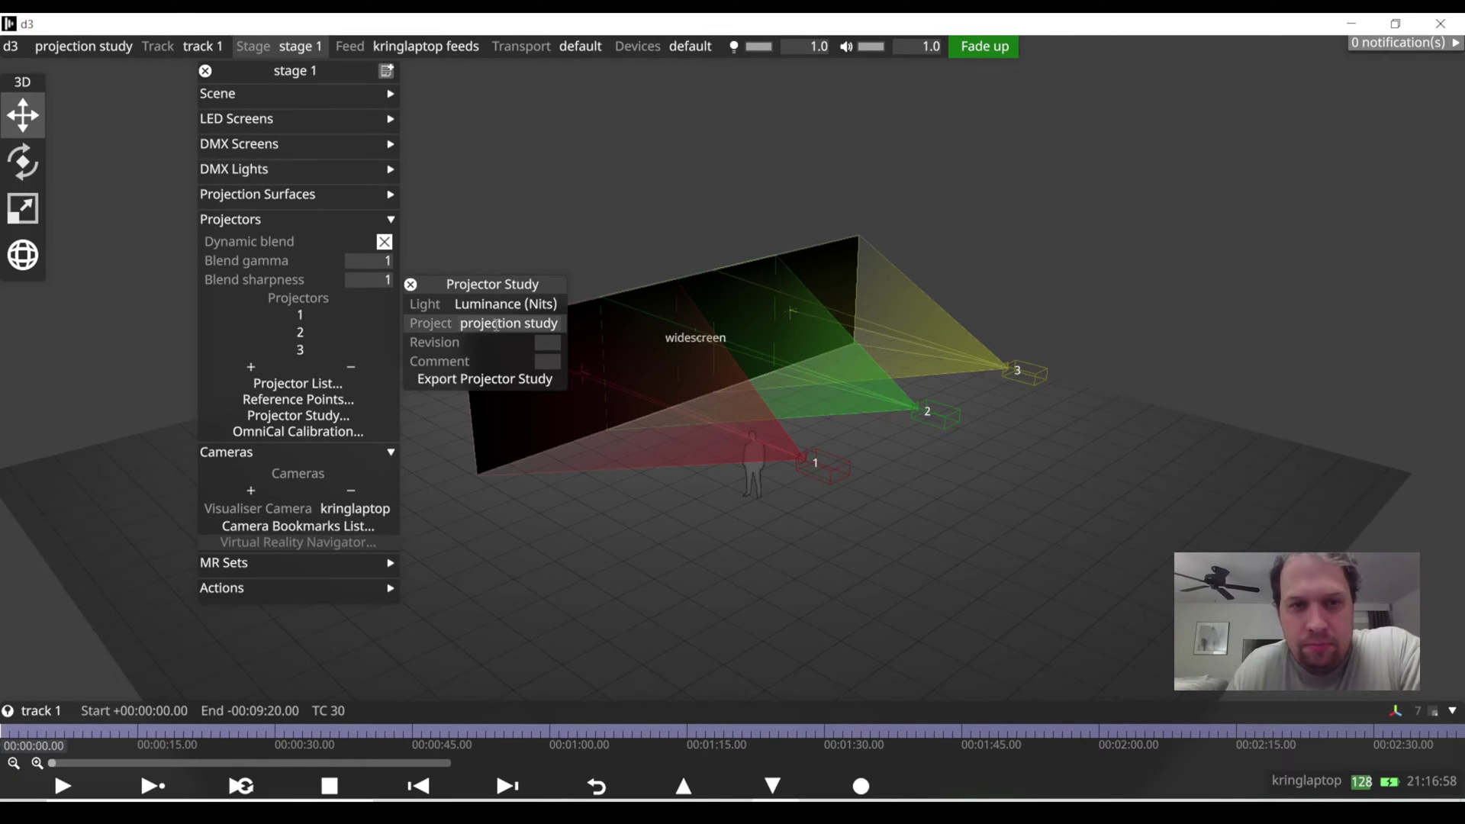
pyautogui.click(492, 377)
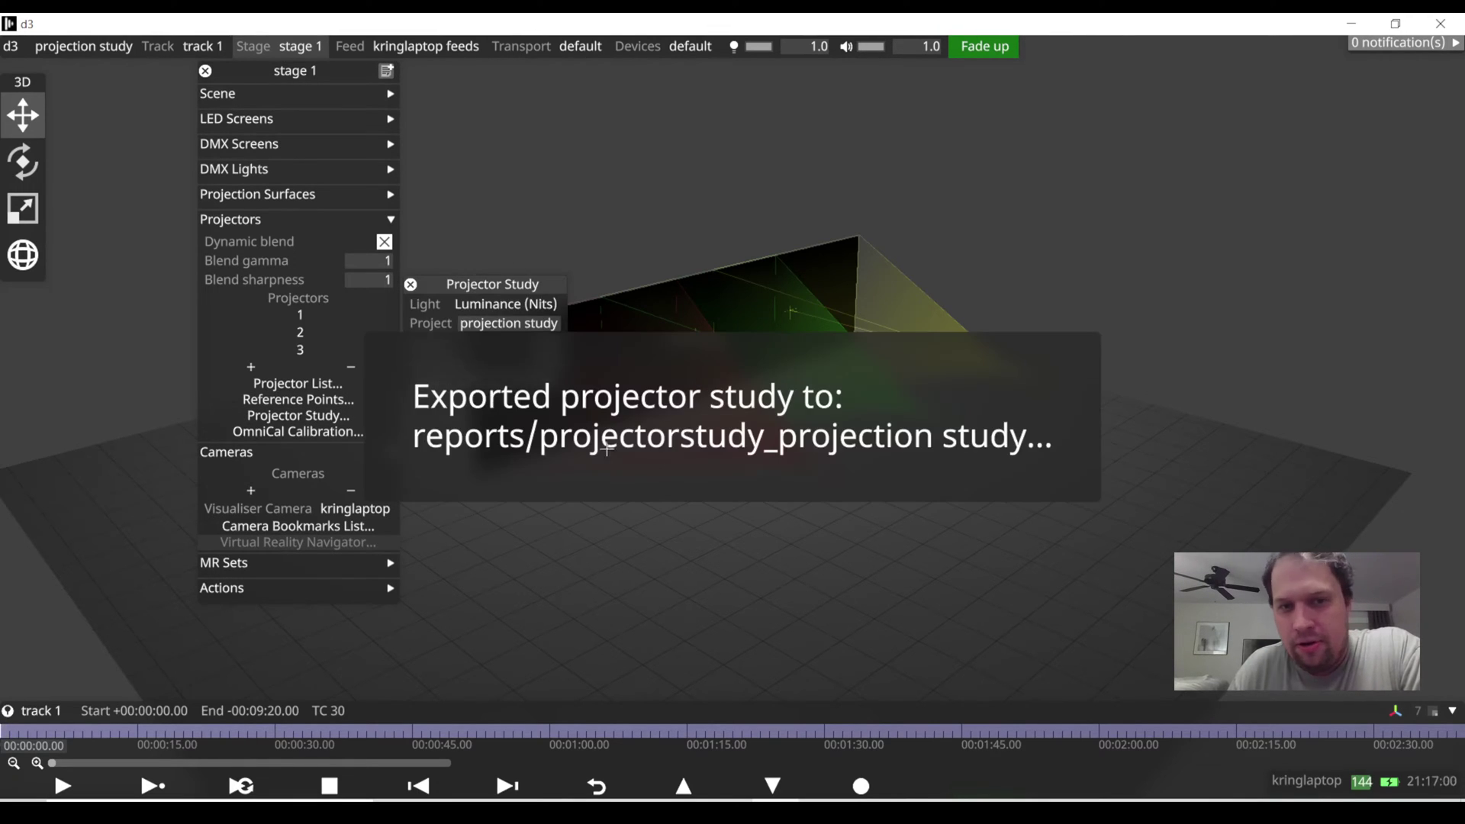
# - Switch to d3manager, open the projection study project's reports folder, and open the projectorstudy_projection study_report PDF maximised
pyautogui.click(772, 812)
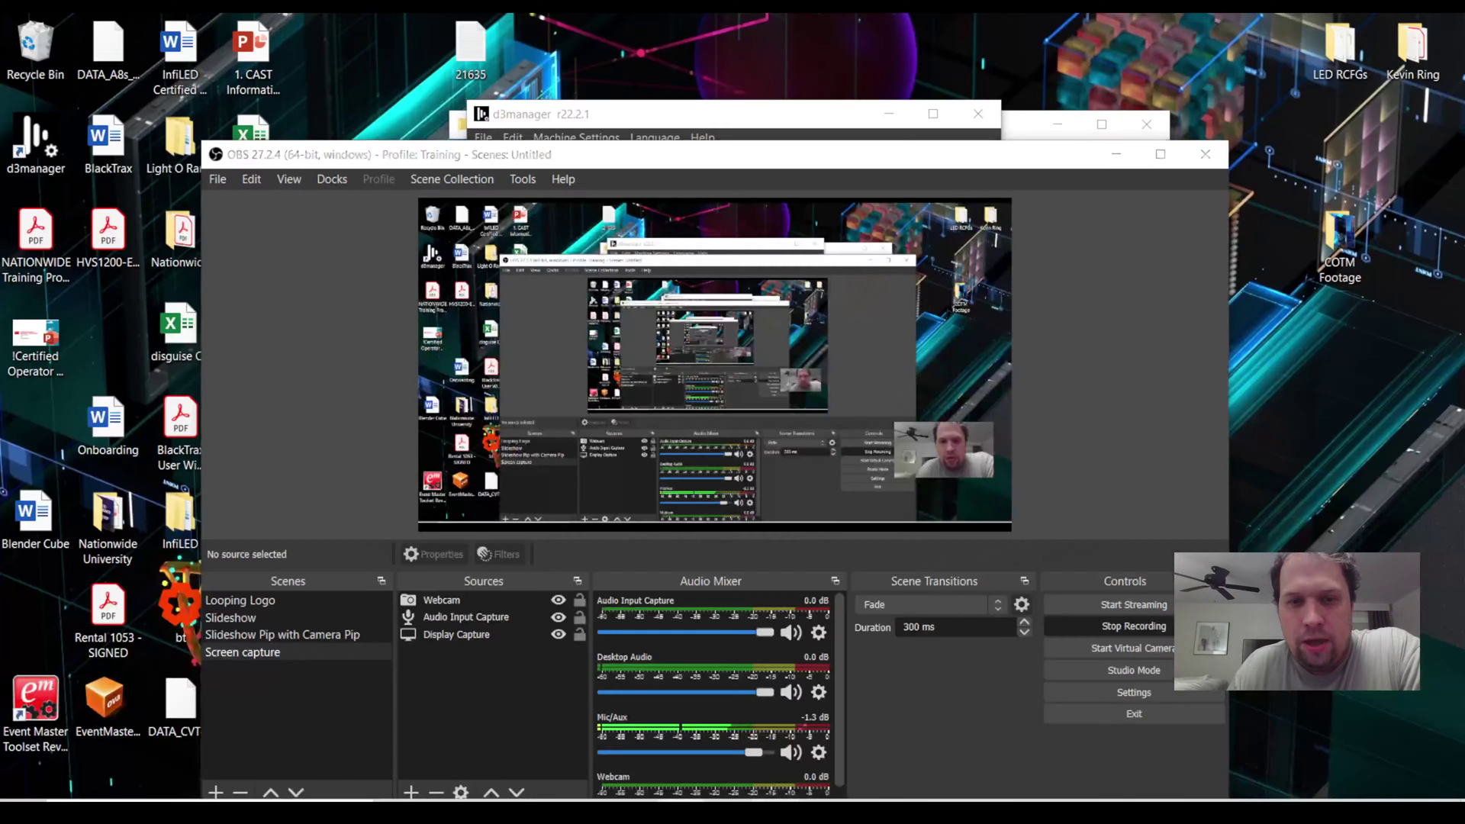
pyautogui.click(772, 813)
pyautogui.click(717, 812)
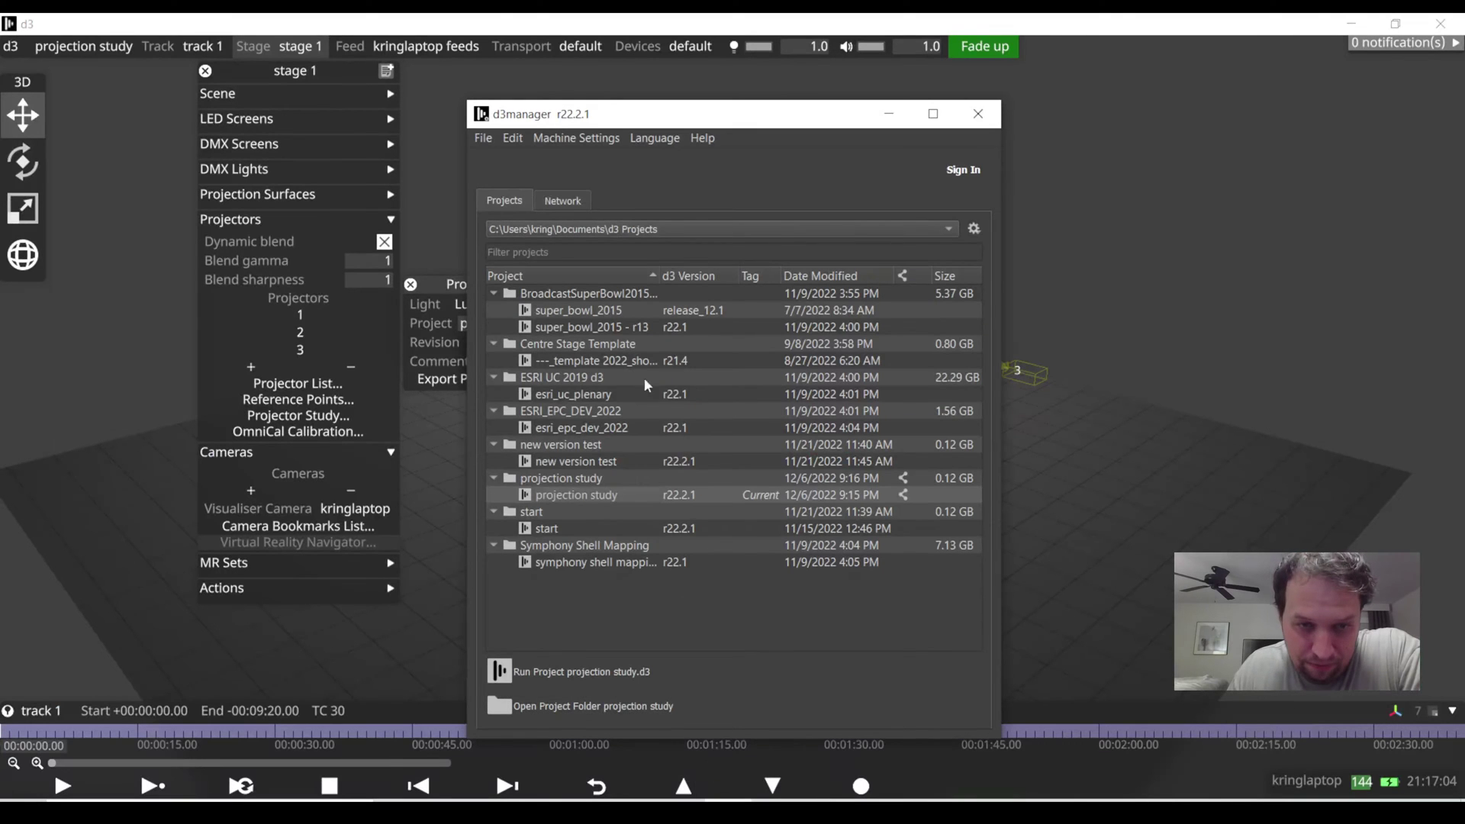
pyautogui.click(588, 706)
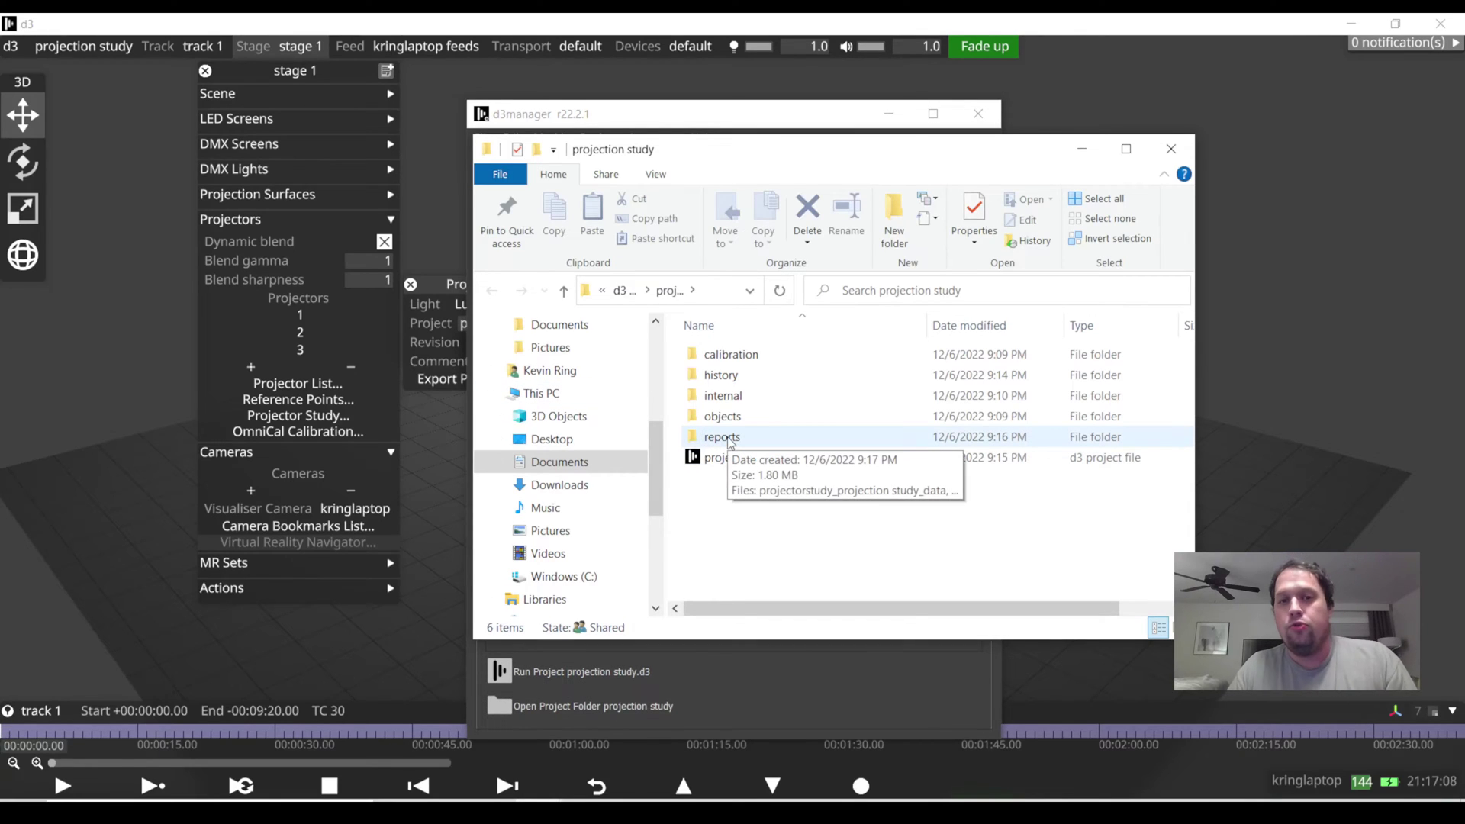
pyautogui.doubleClick(725, 438)
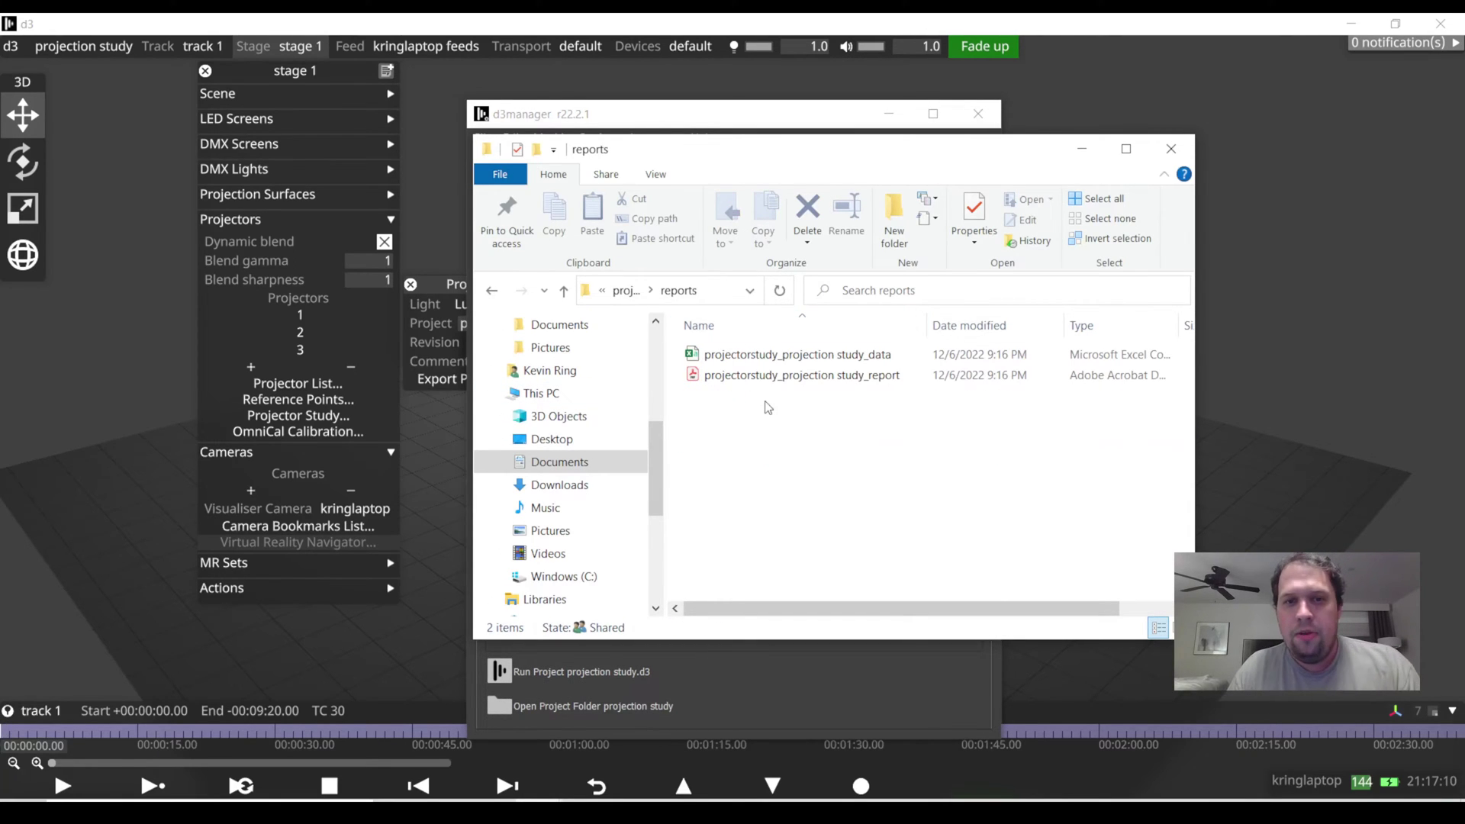
pyautogui.doubleClick(745, 375)
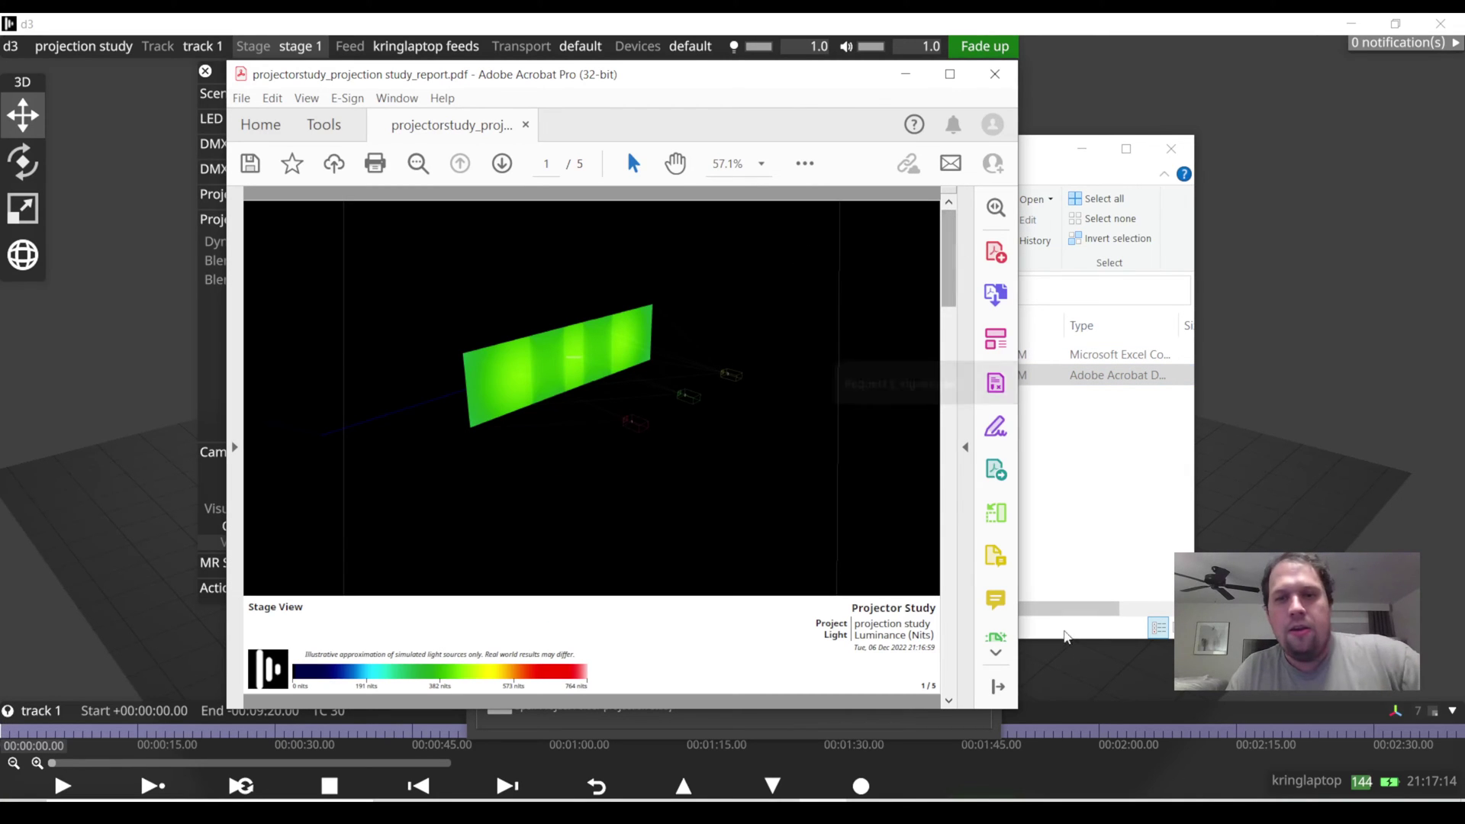
pyautogui.click(950, 74)
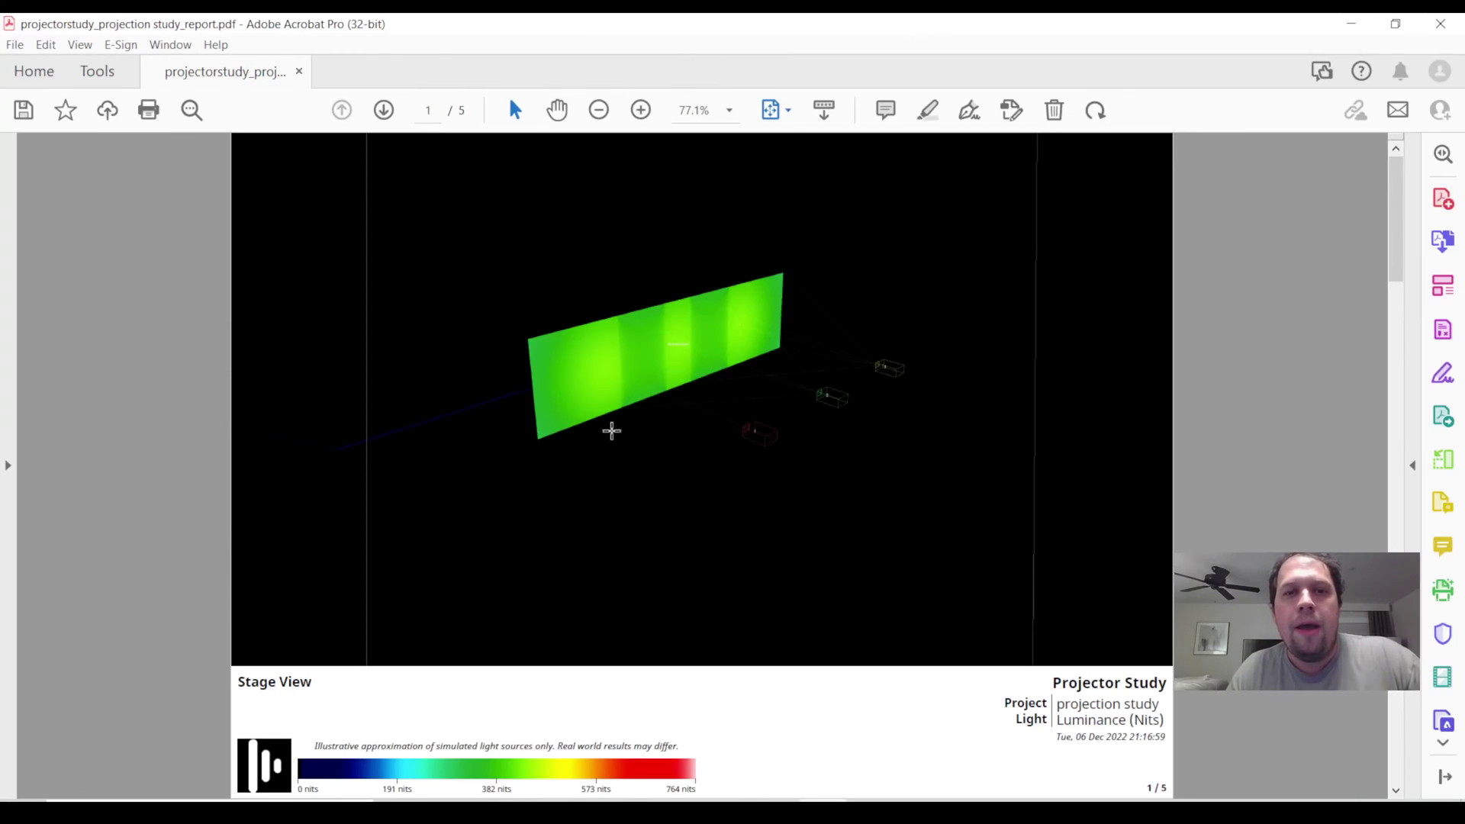
# - Review the report's stage view, projector details and projector summary pages, and close the PDF without saving changes
pyautogui.scroll(-1, 642, 428)
pyautogui.scroll(1, 644, 429)
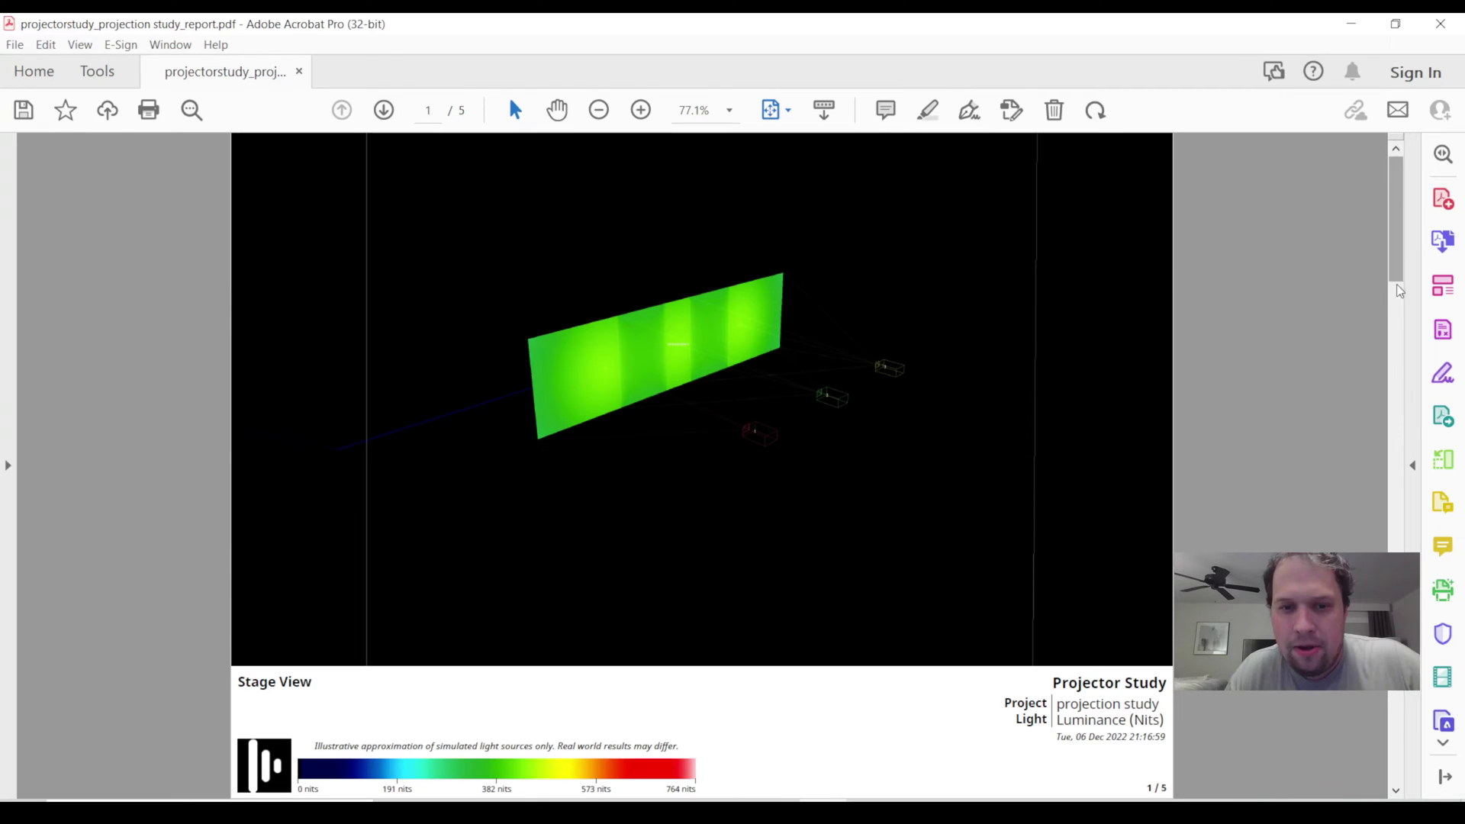
pyautogui.scroll(-2, 794, 295)
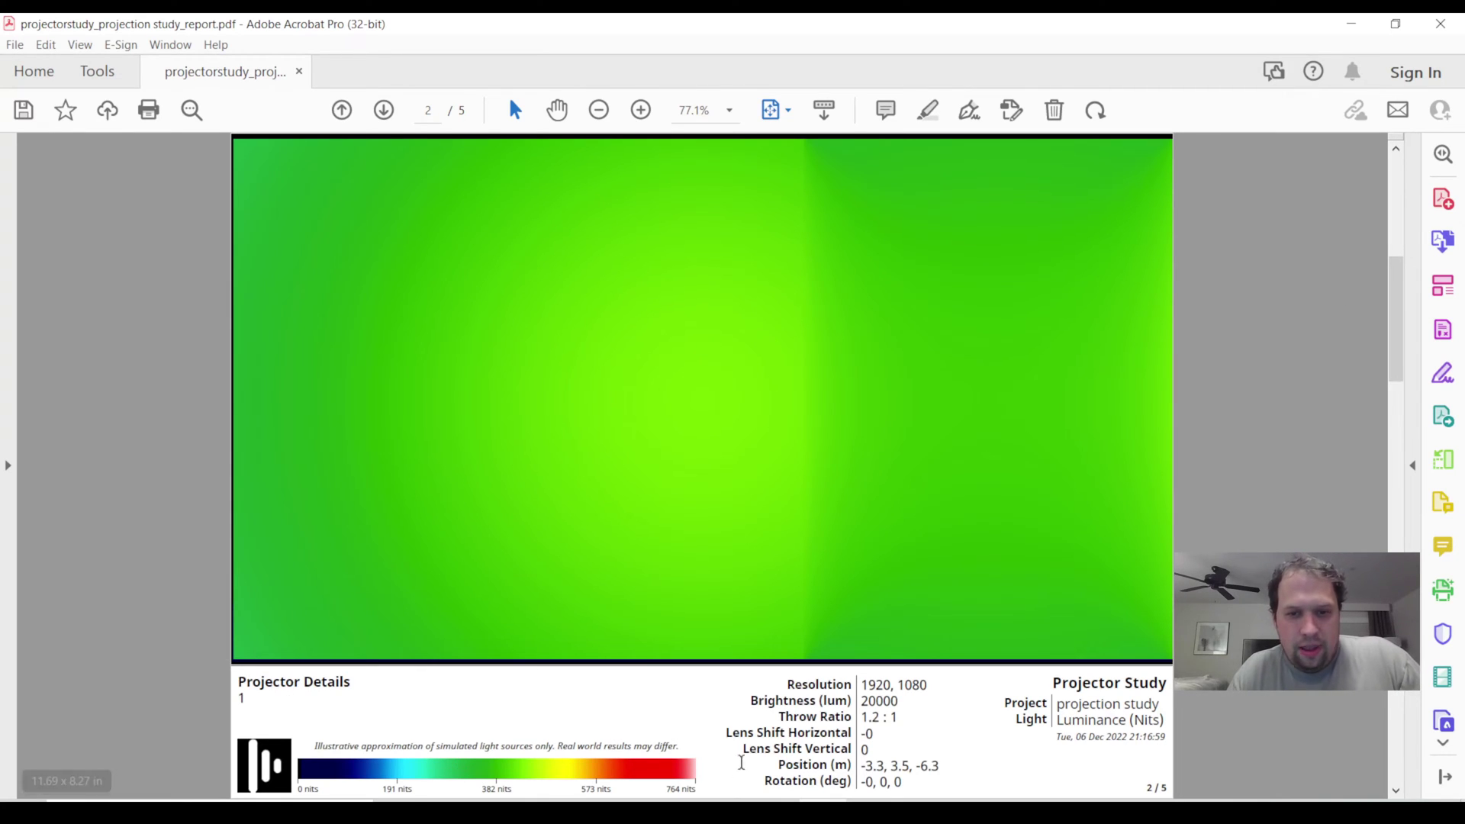
pyautogui.scroll(-1, 756, 336)
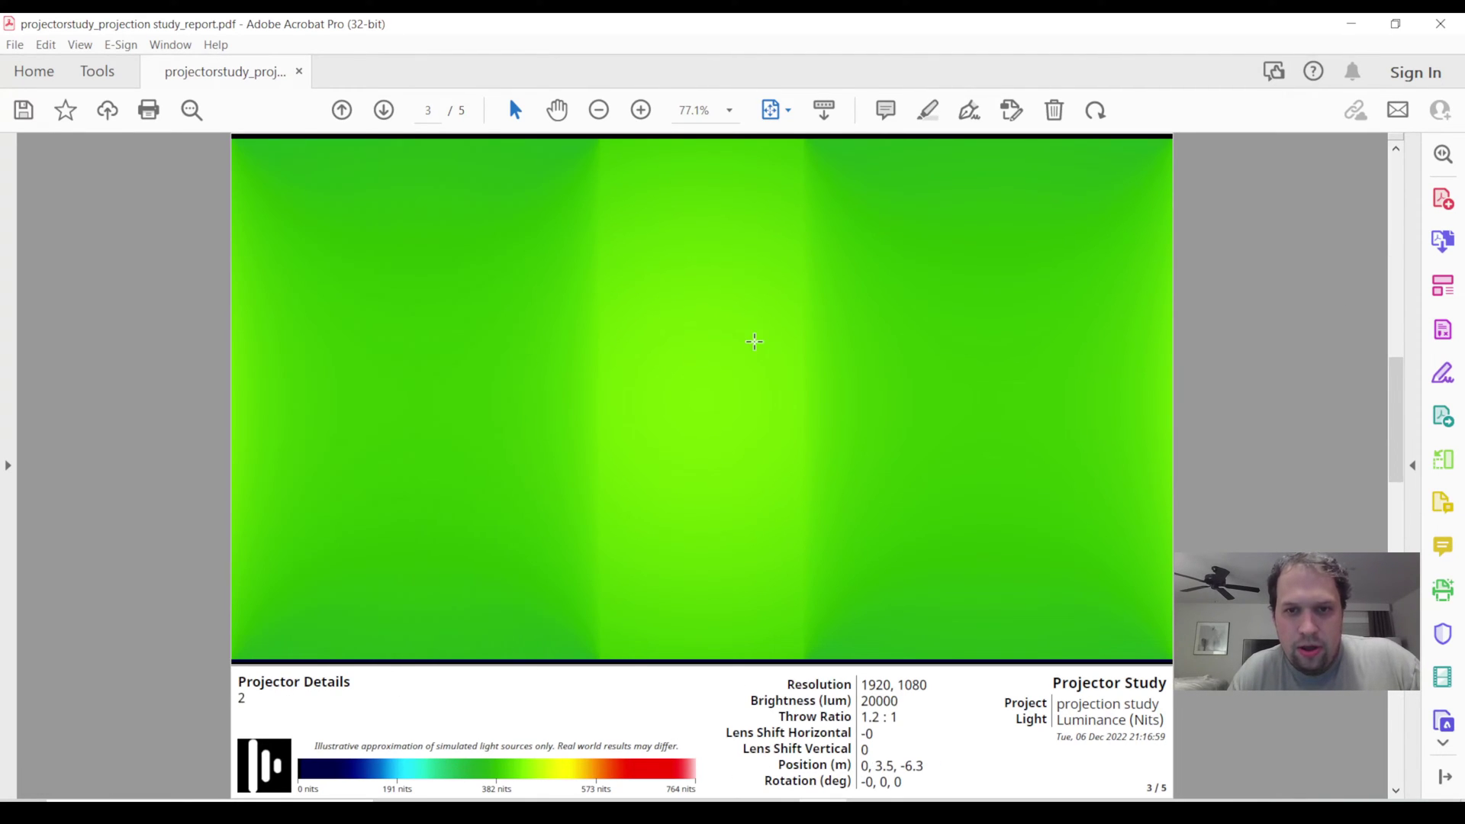
pyautogui.scroll(-1, 751, 368)
pyautogui.scroll(-1, 749, 373)
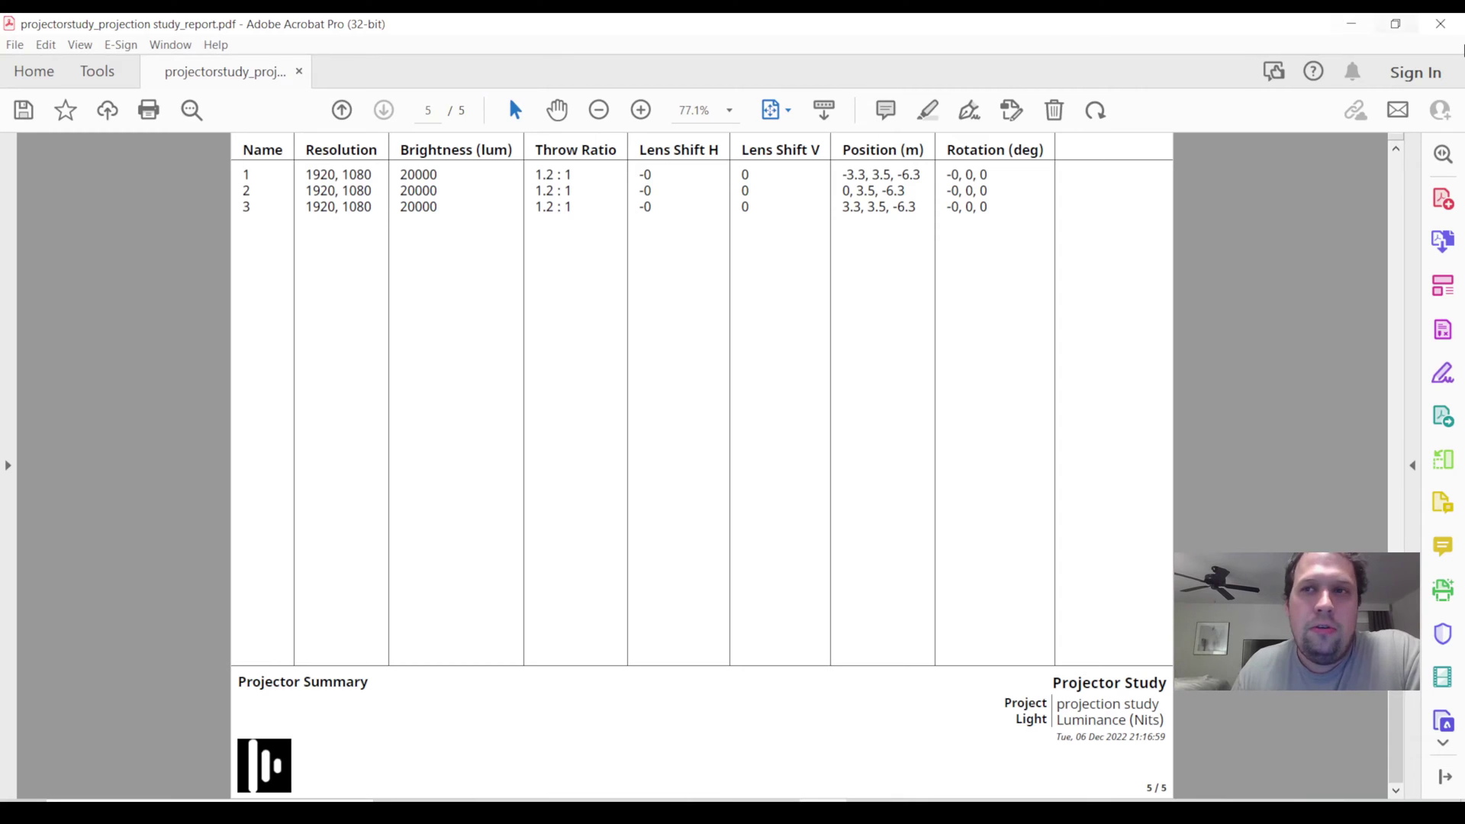
pyautogui.click(1438, 29)
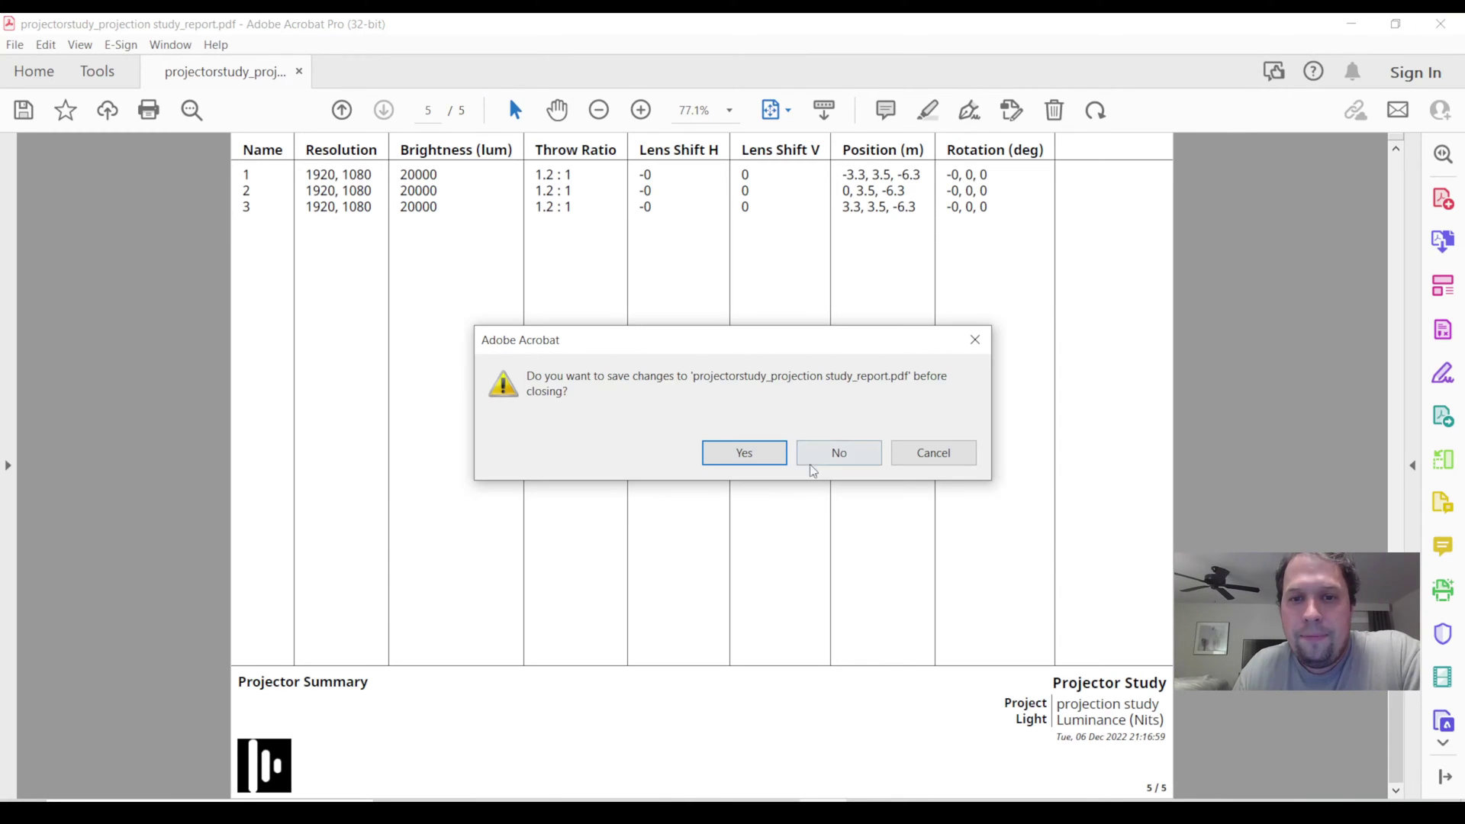
pyautogui.click(821, 461)
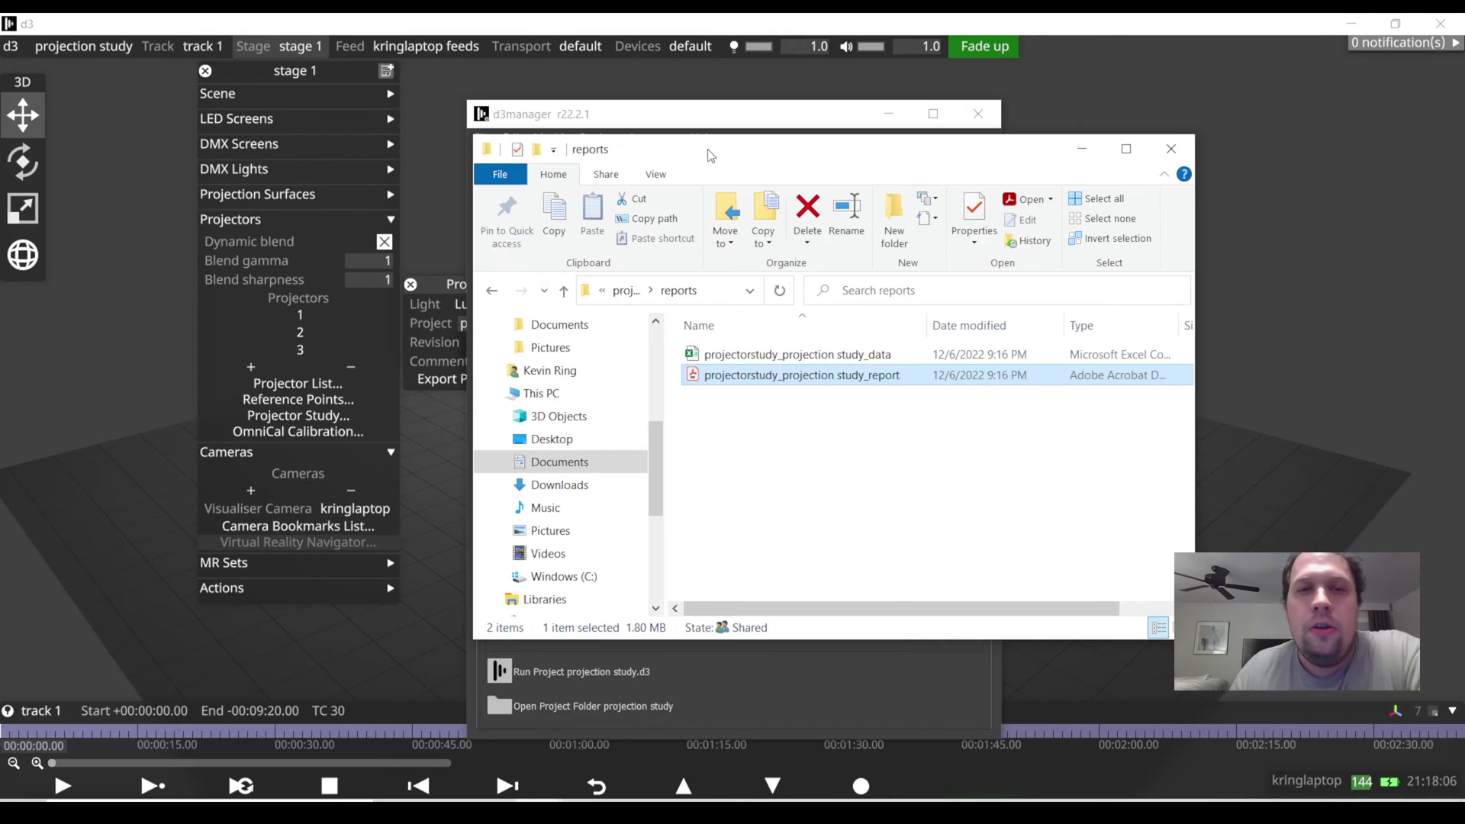
# - Close the reports folder and d3manager windows, and switch back to d3 to dismiss the Projector Study settings
pyautogui.moveTo(706, 155); pyautogui.dragTo(556, 197)
pyautogui.click(1022, 190)
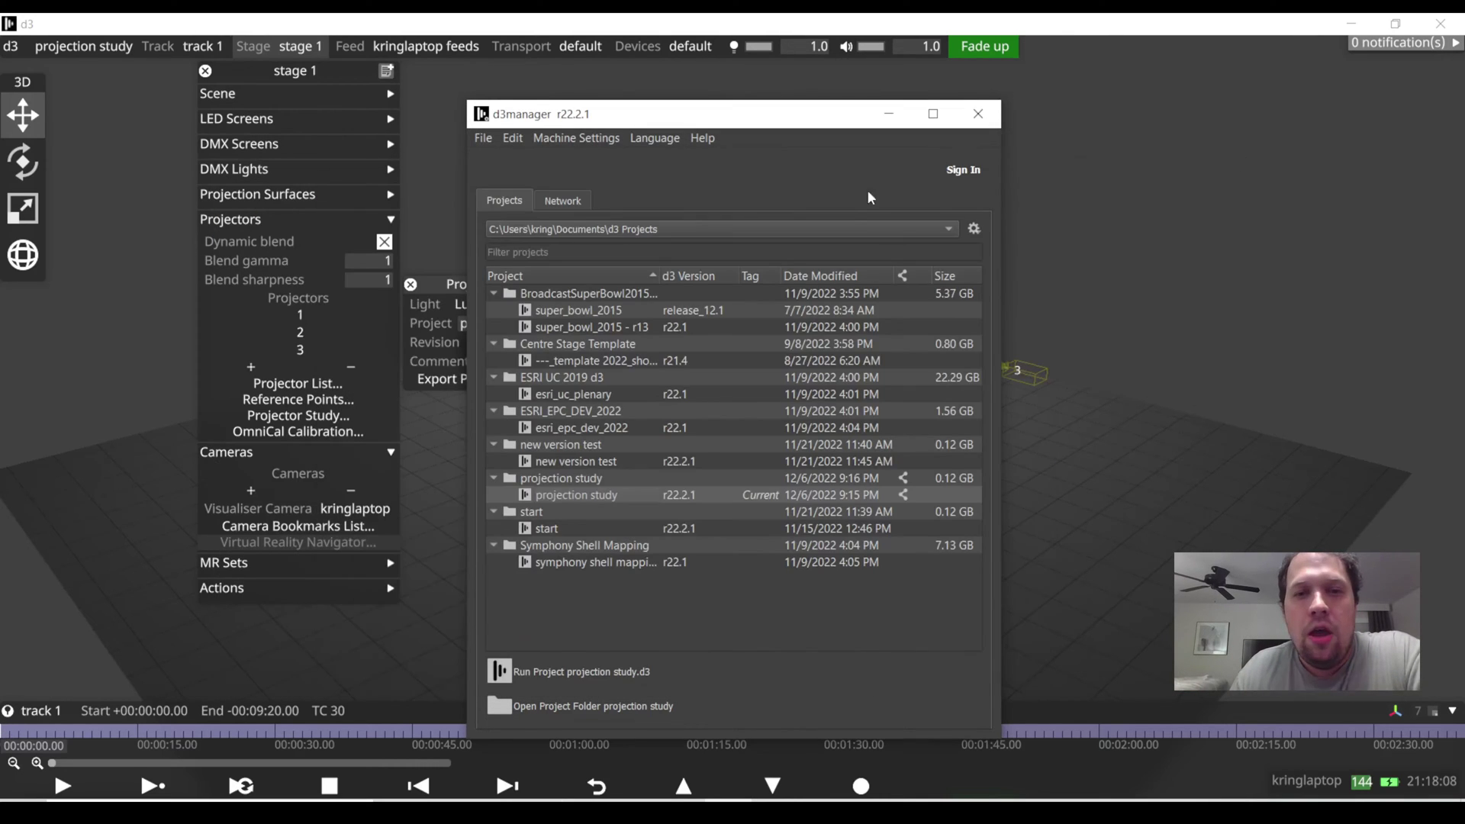
pyautogui.moveTo(703, 121); pyautogui.dragTo(538, 172)
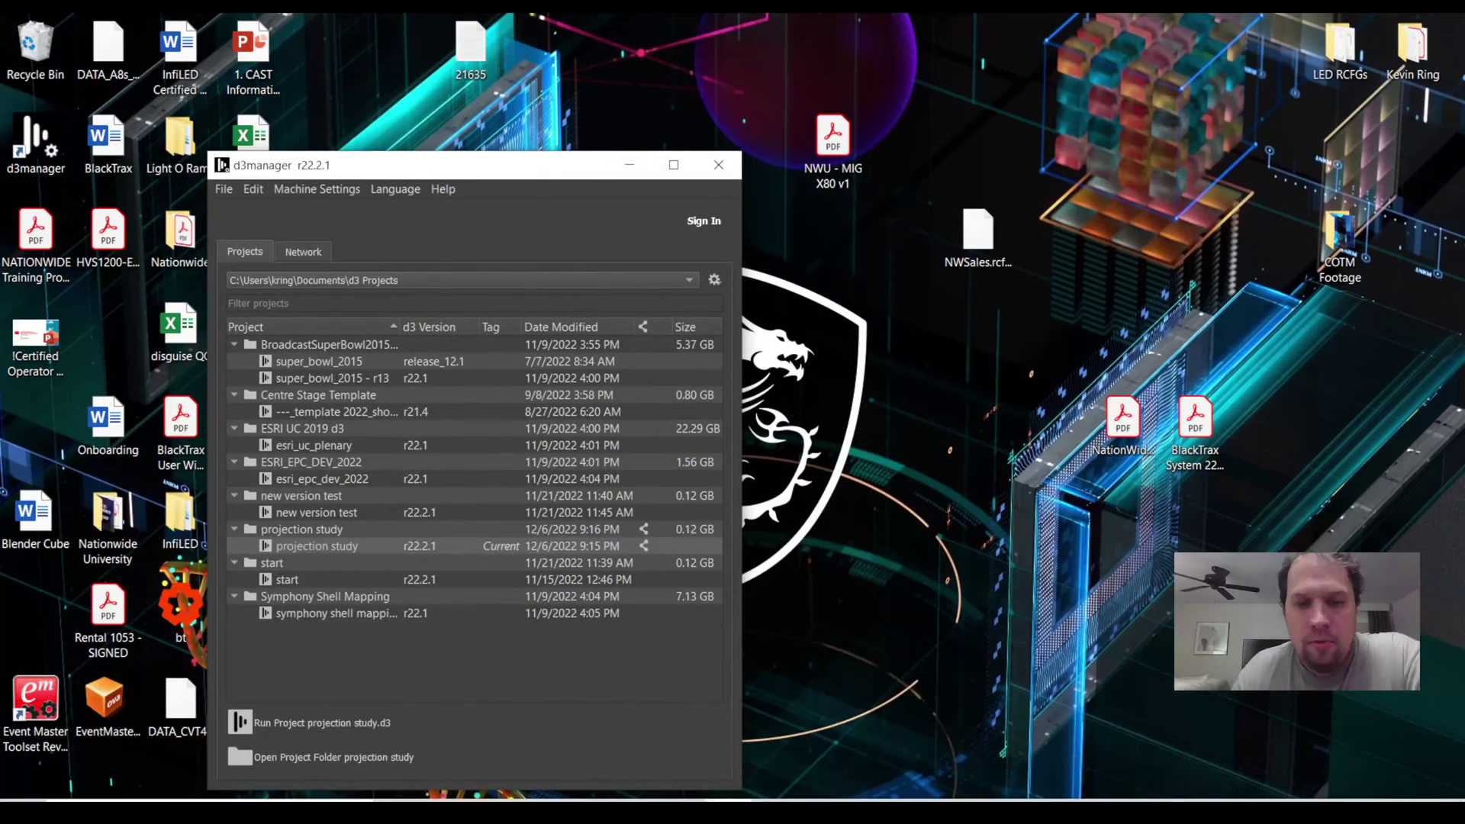
pyautogui.click(724, 165)
pyautogui.click(728, 811)
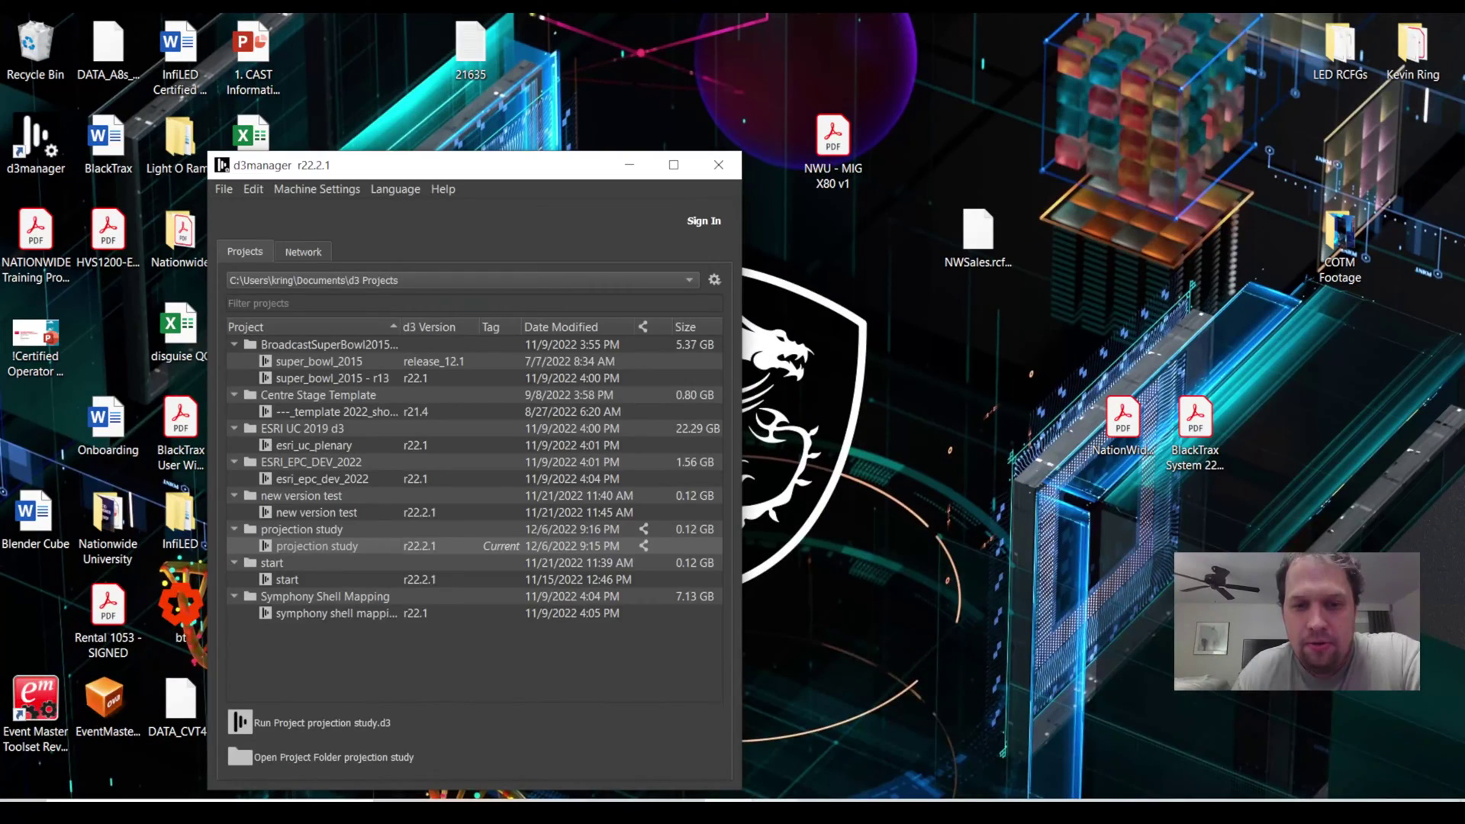
pyautogui.click(772, 811)
pyautogui.moveTo(719, 369); pyautogui.dragTo(688, 410)
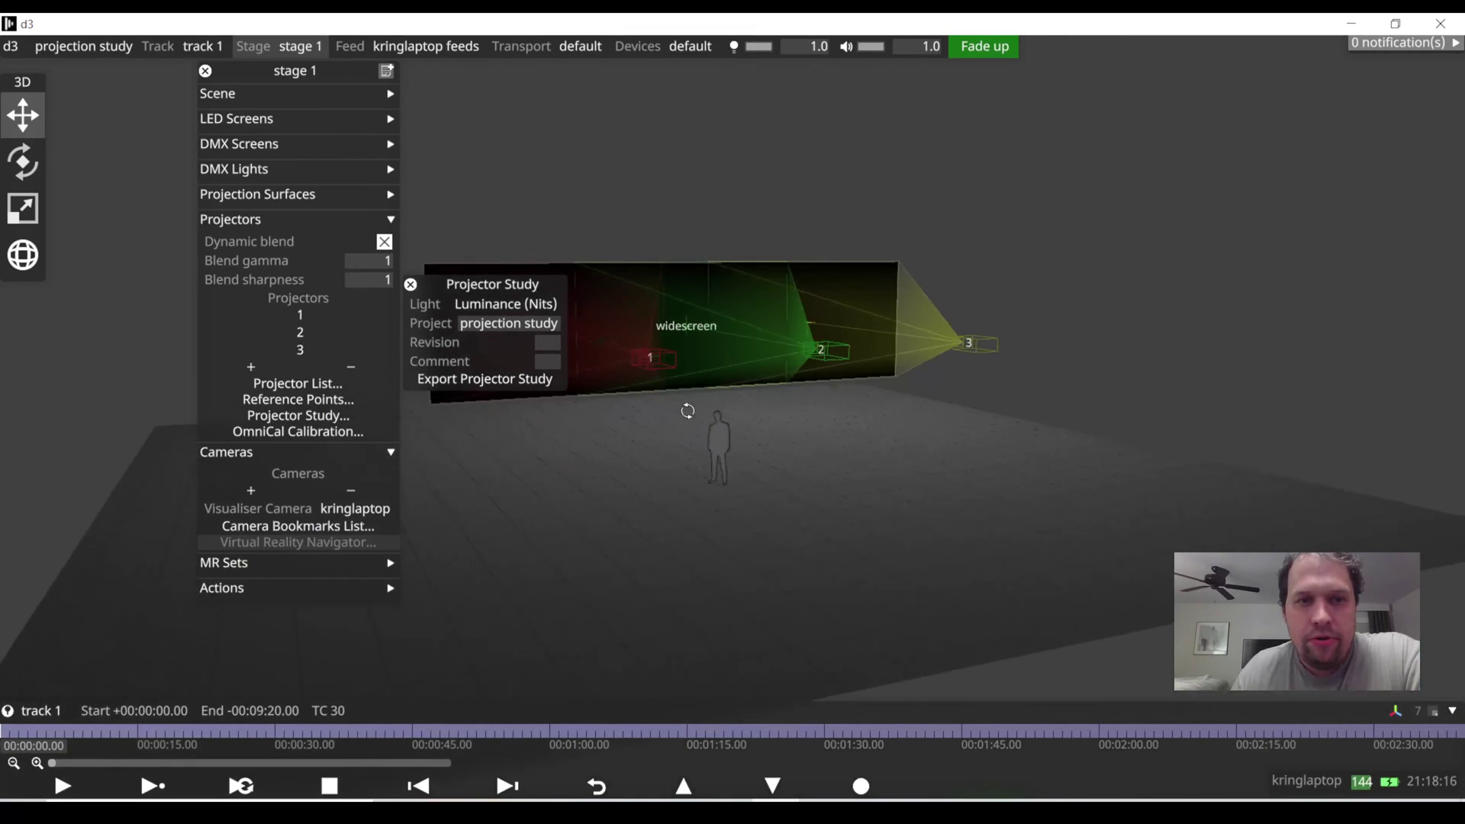
pyautogui.click(411, 285)
# - Inspect the widescreen surface and the three projectors' beams in the stage from several angles and distances
pyautogui.scroll(2, 626, 392)
pyautogui.moveTo(629, 391); pyautogui.dragTo(748, 461, button='middle')
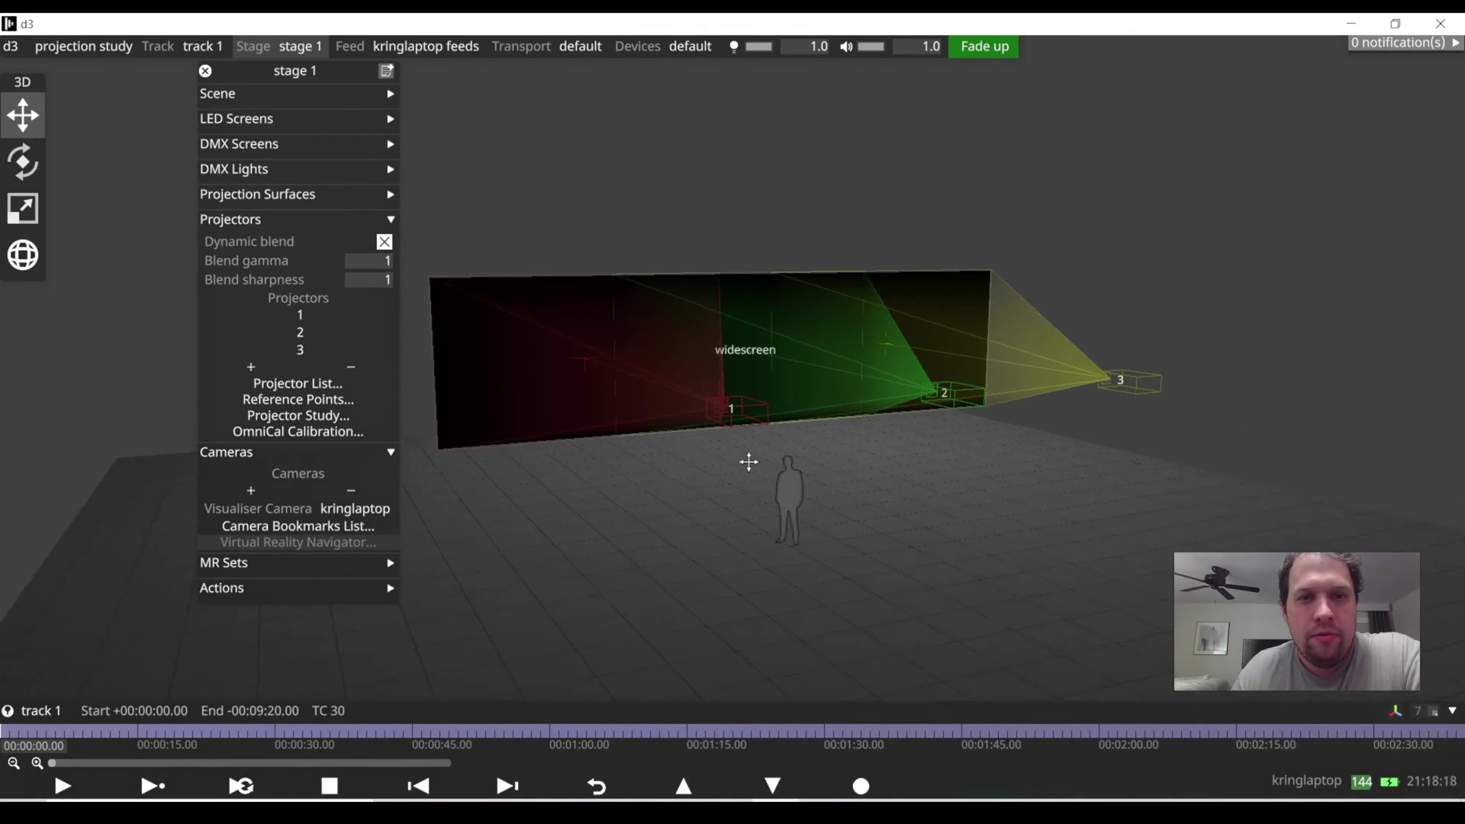
pyautogui.moveTo(749, 462); pyautogui.dragTo(714, 501, button='right')
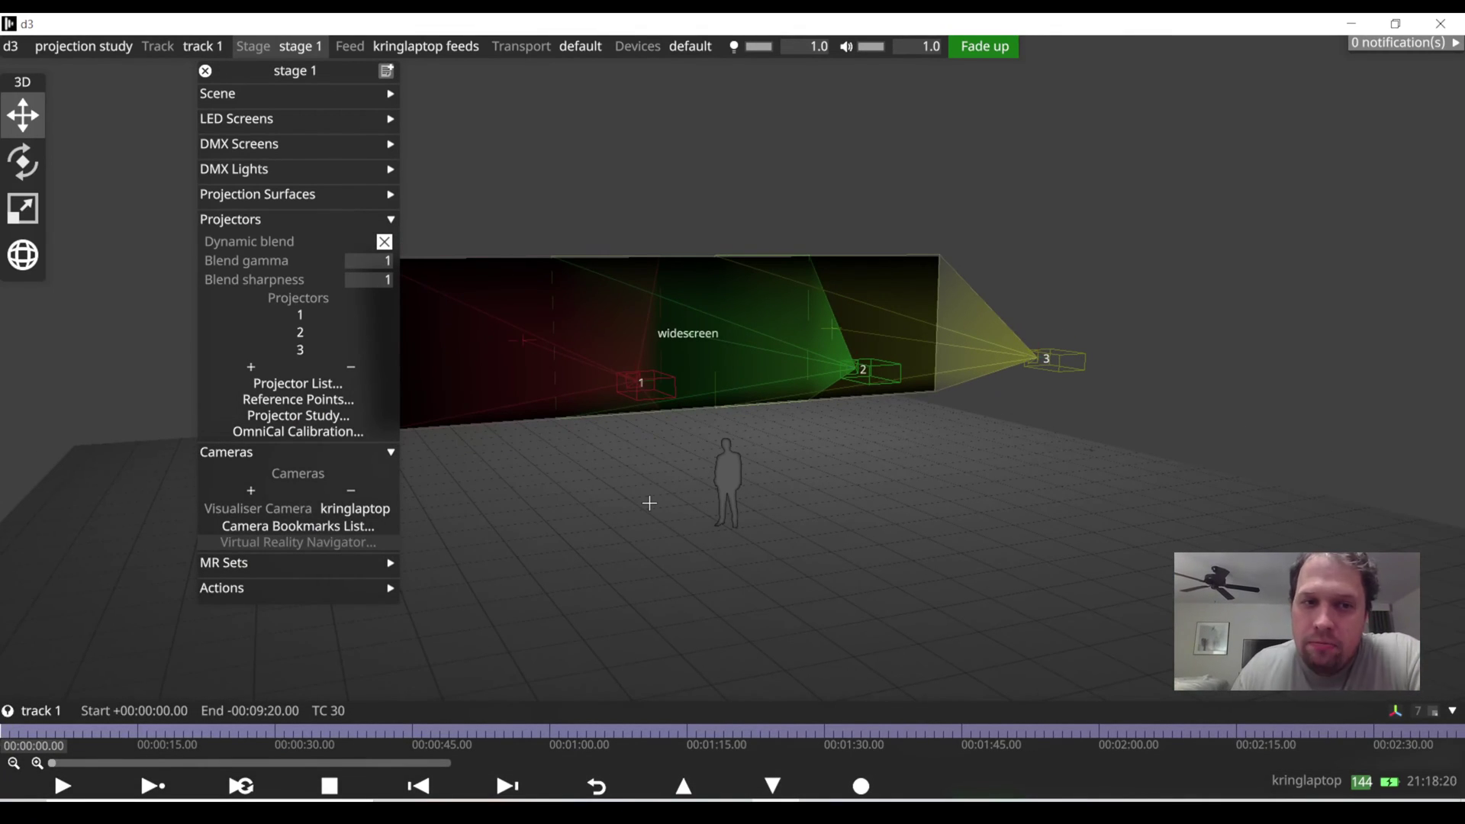
pyautogui.scroll(-3, 677, 419)
pyautogui.moveTo(677, 419)
pyautogui.mouseDown()
pyautogui.moveTo(637, 425)
pyautogui.moveTo(661, 416)
pyautogui.mouseUp()
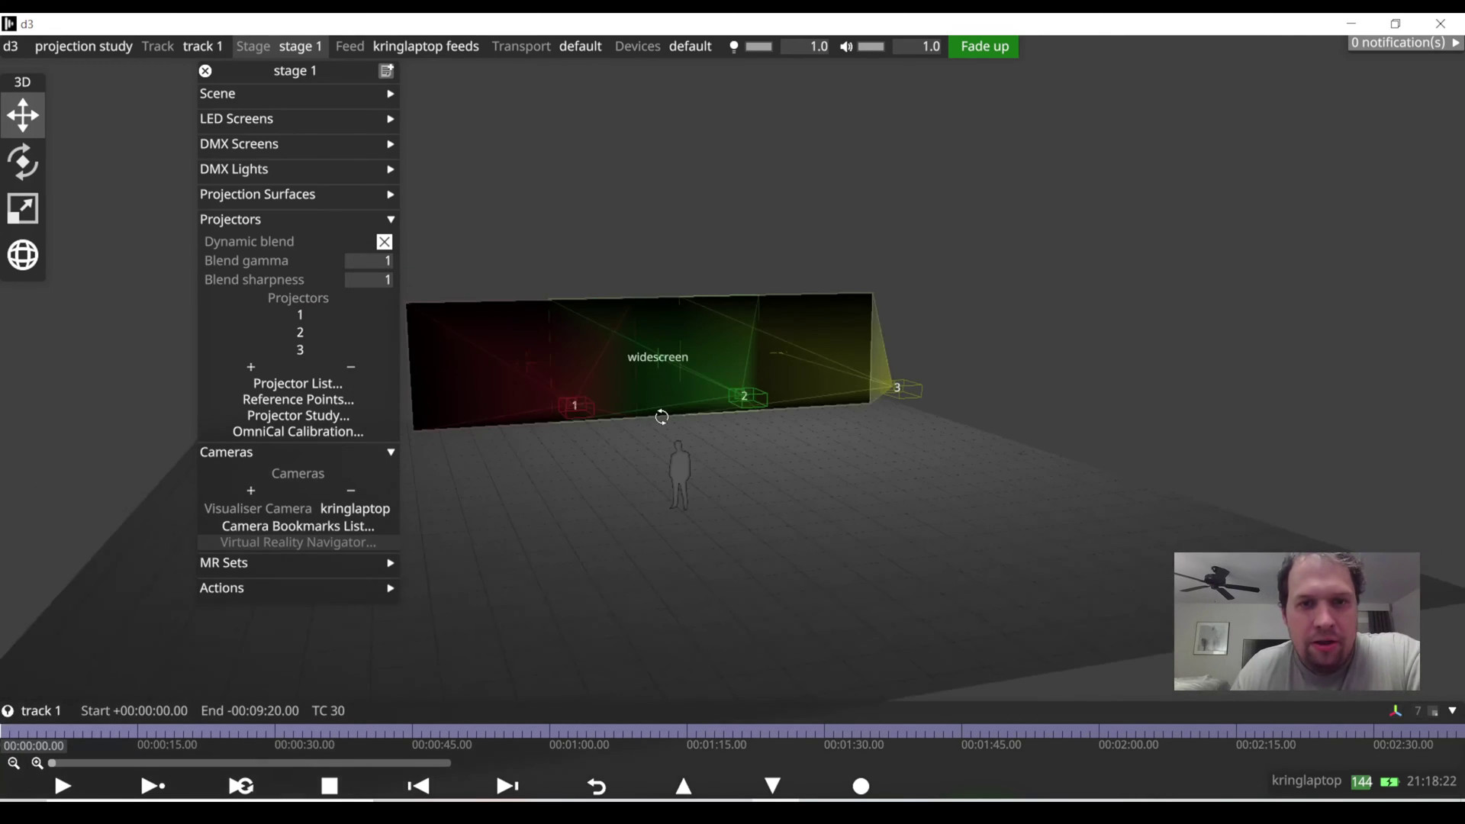
pyautogui.scroll(-1, 662, 417)
pyautogui.moveTo(660, 417); pyautogui.dragTo(732, 373, button='right')
pyautogui.scroll(2, 747, 402)
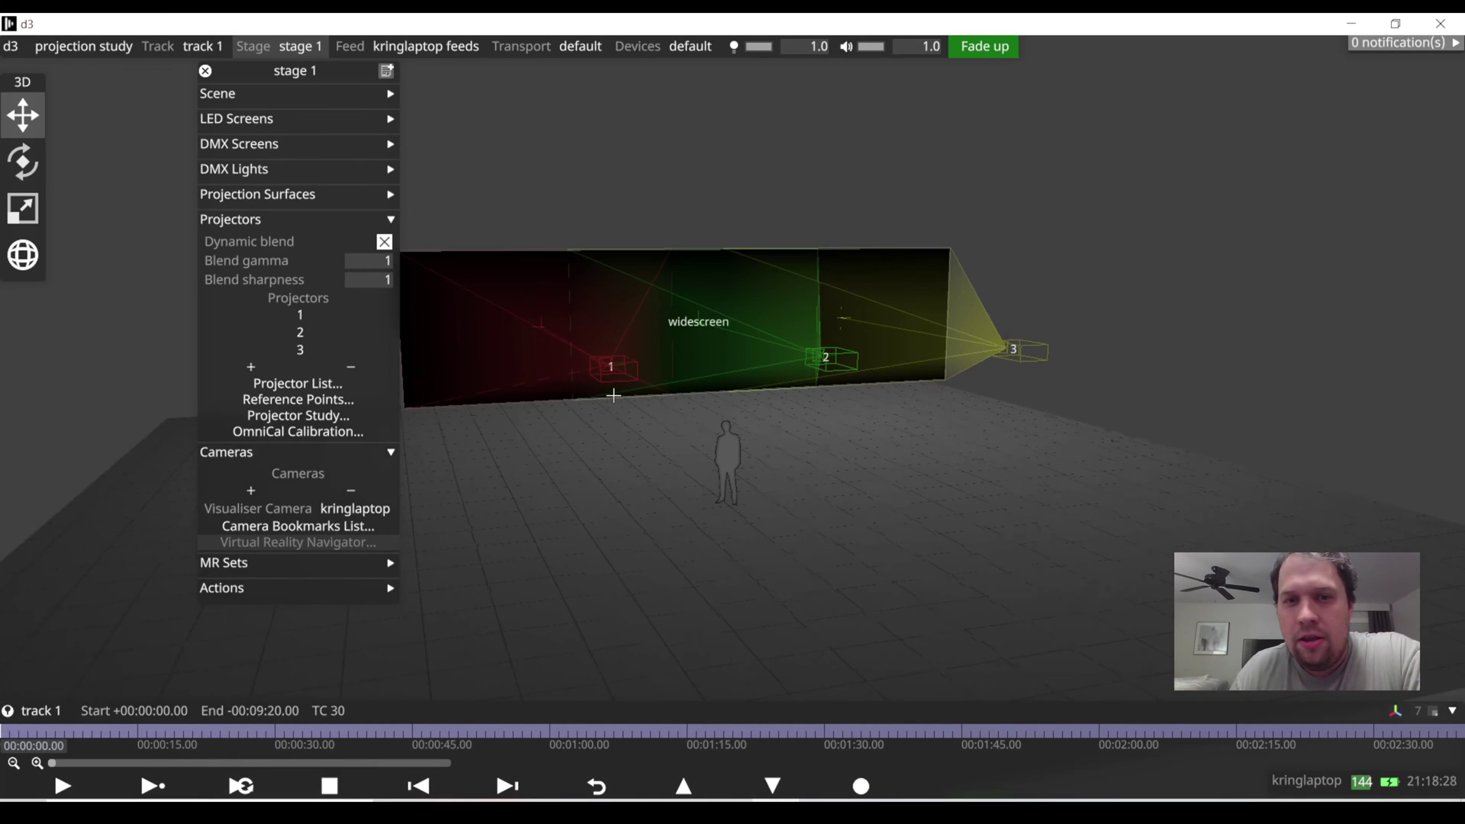
pyautogui.moveTo(614, 394); pyautogui.dragTo(658, 459, button='right')
pyautogui.moveTo(708, 445); pyautogui.dragTo(681, 474)
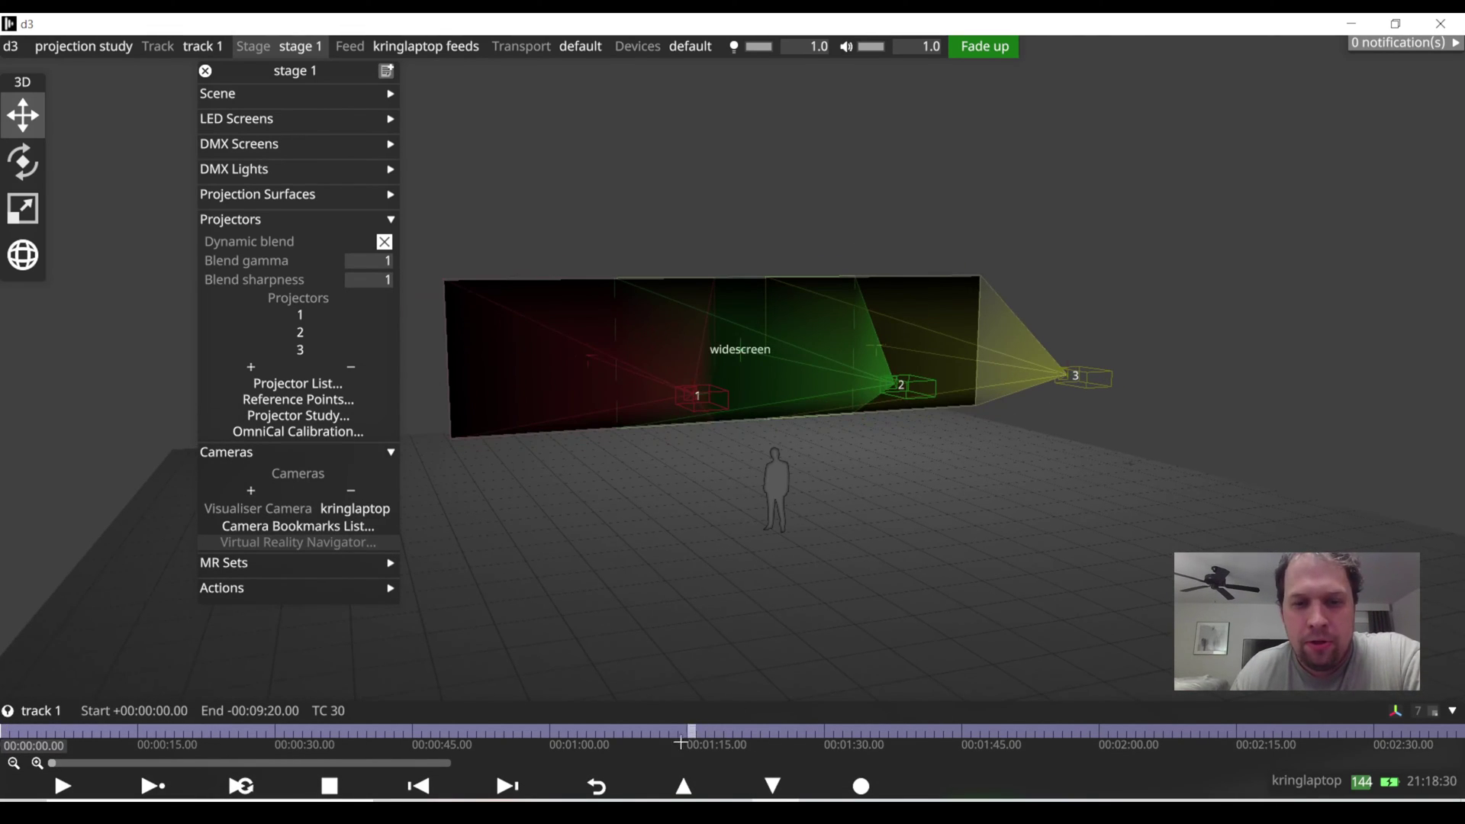